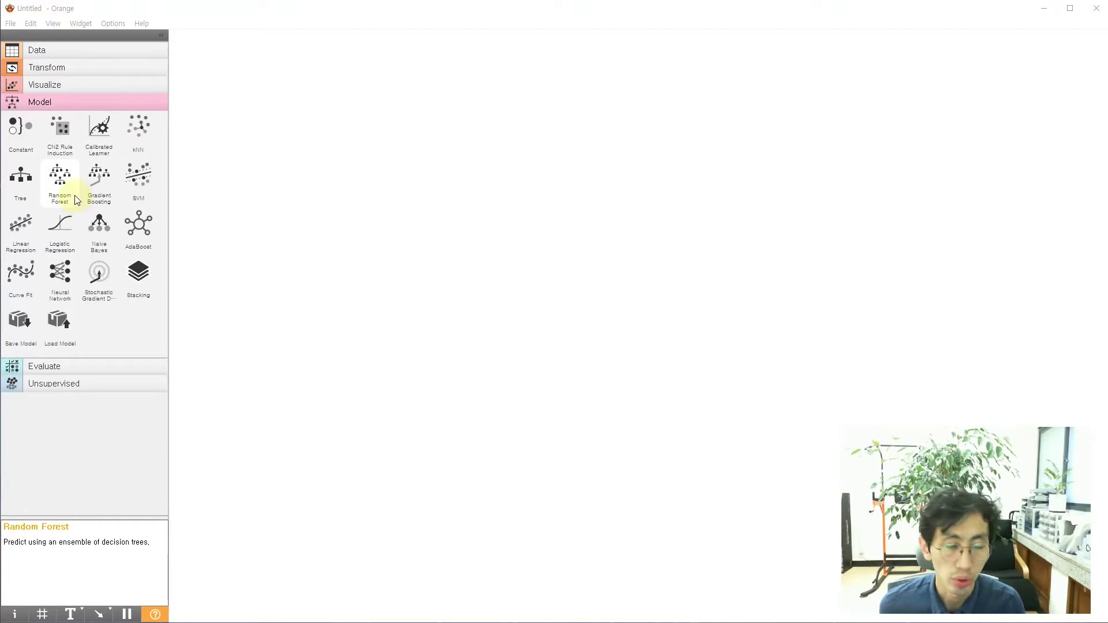
click(122, 26)
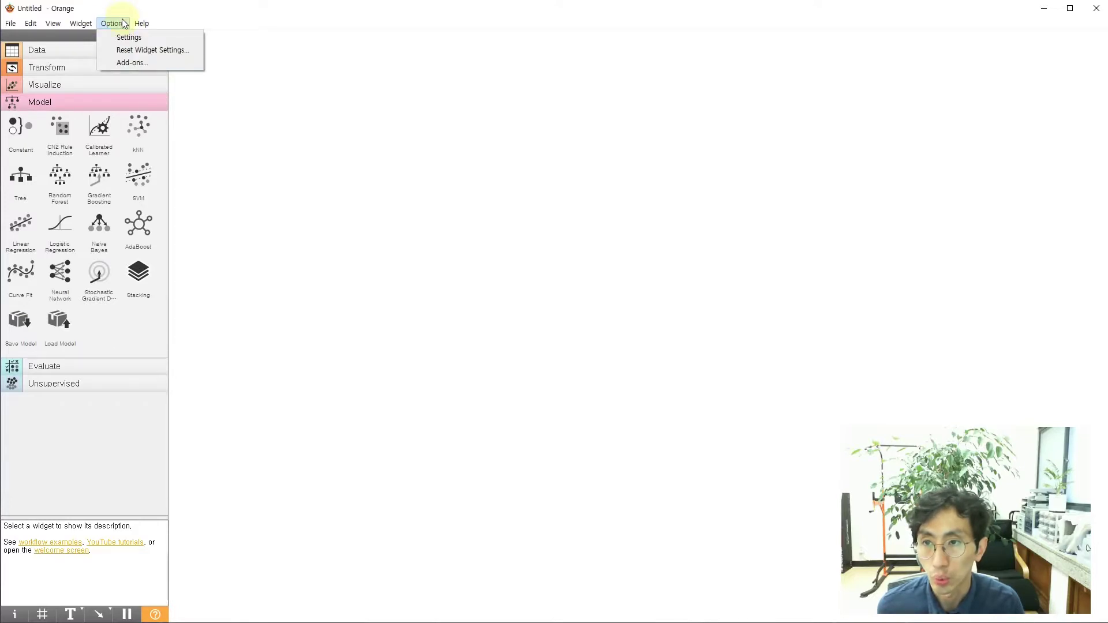
click(144, 63)
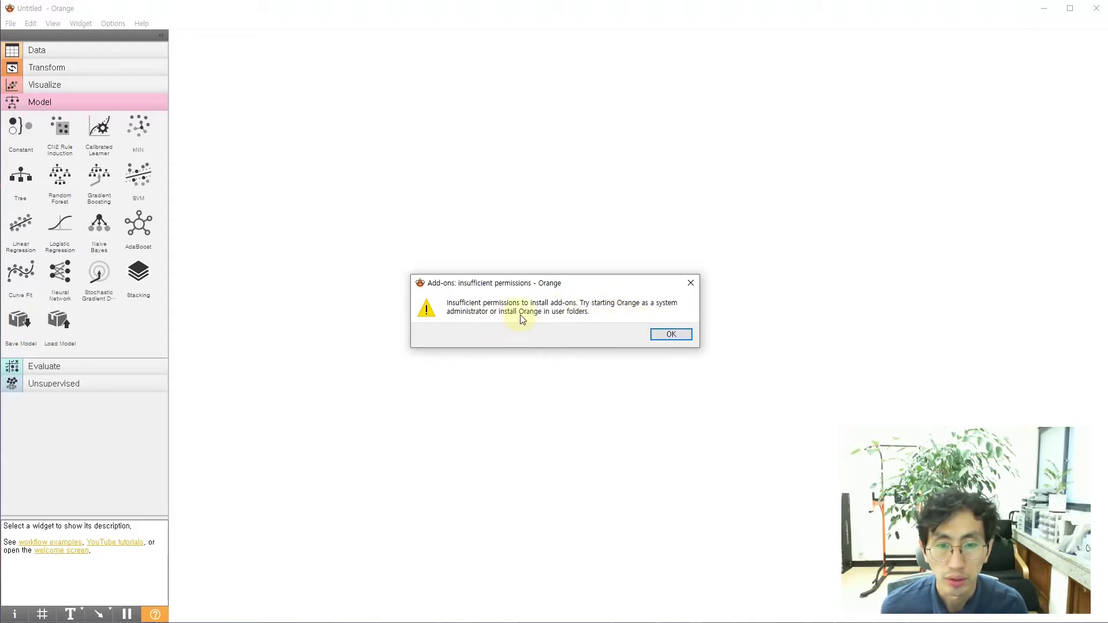
click(668, 335)
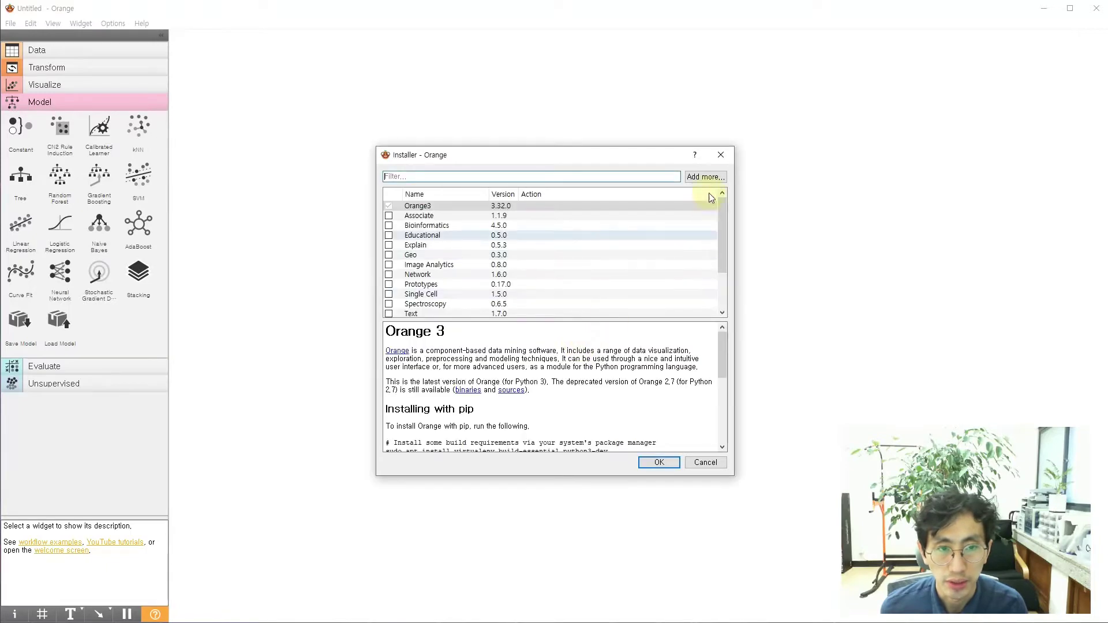
click(723, 154)
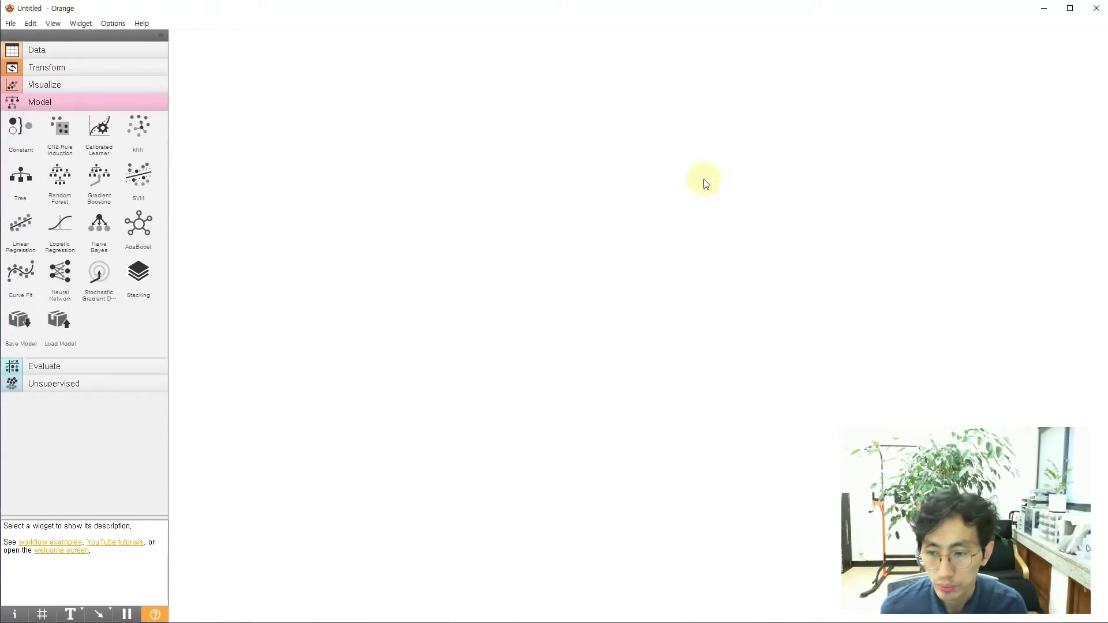
Step: Close Orange and relaunch it with administrator rights, starting a new workflow
key(super+Down)
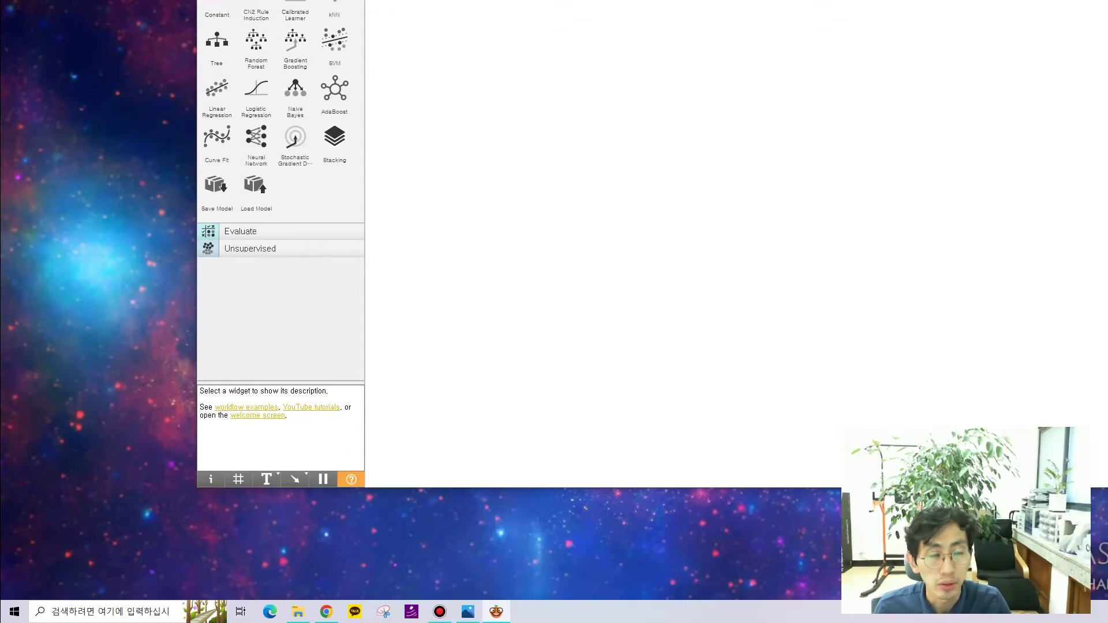
key(alt+F4)
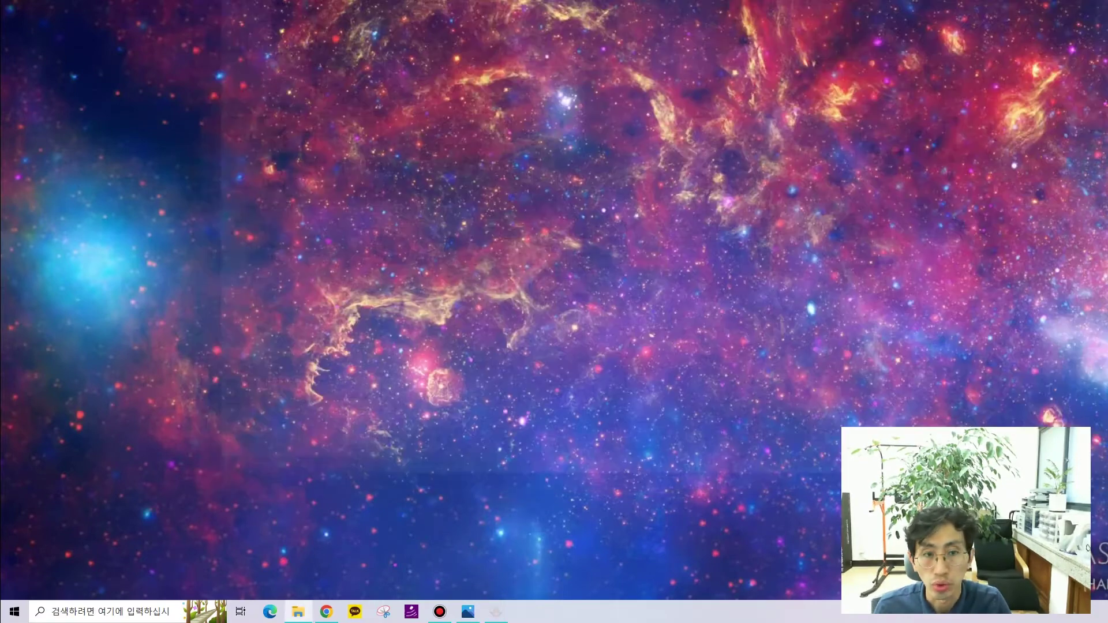
click(15, 612)
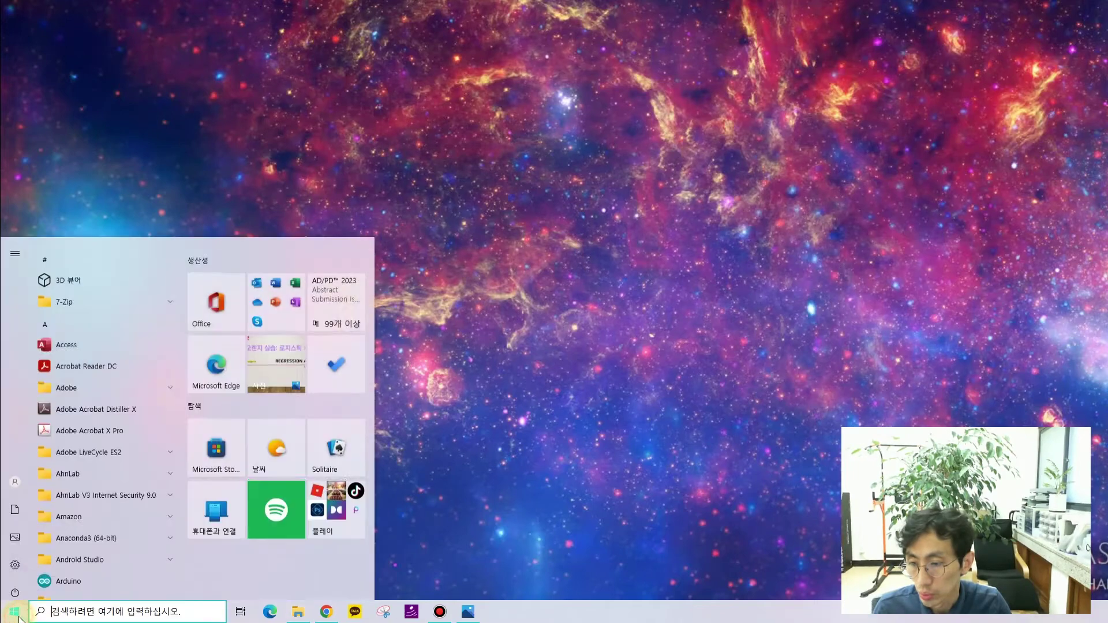
text(orange)
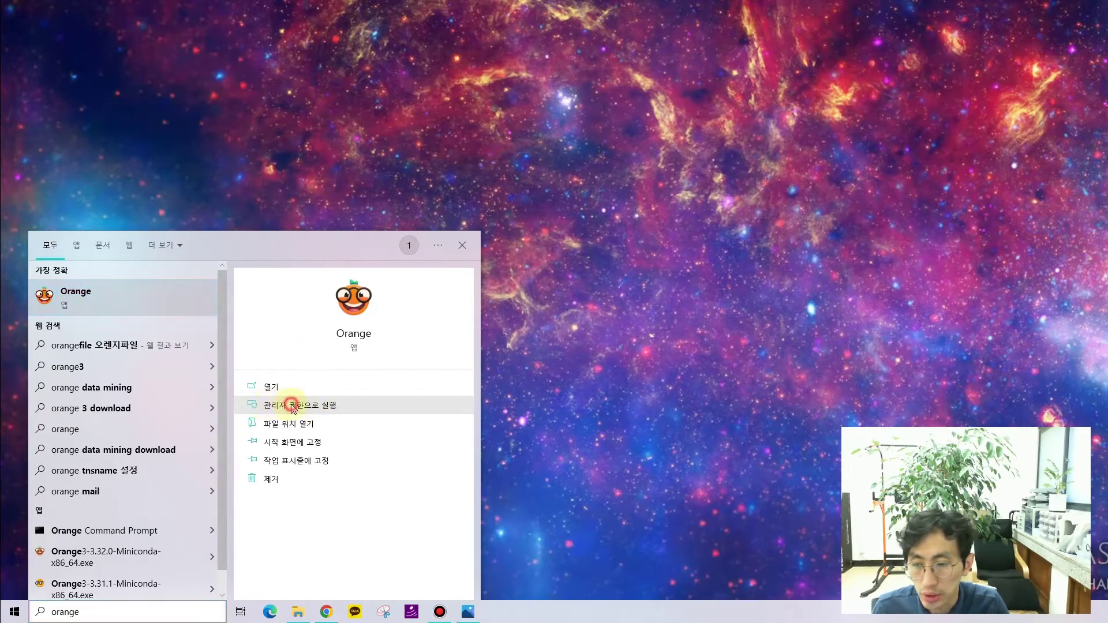
click(330, 405)
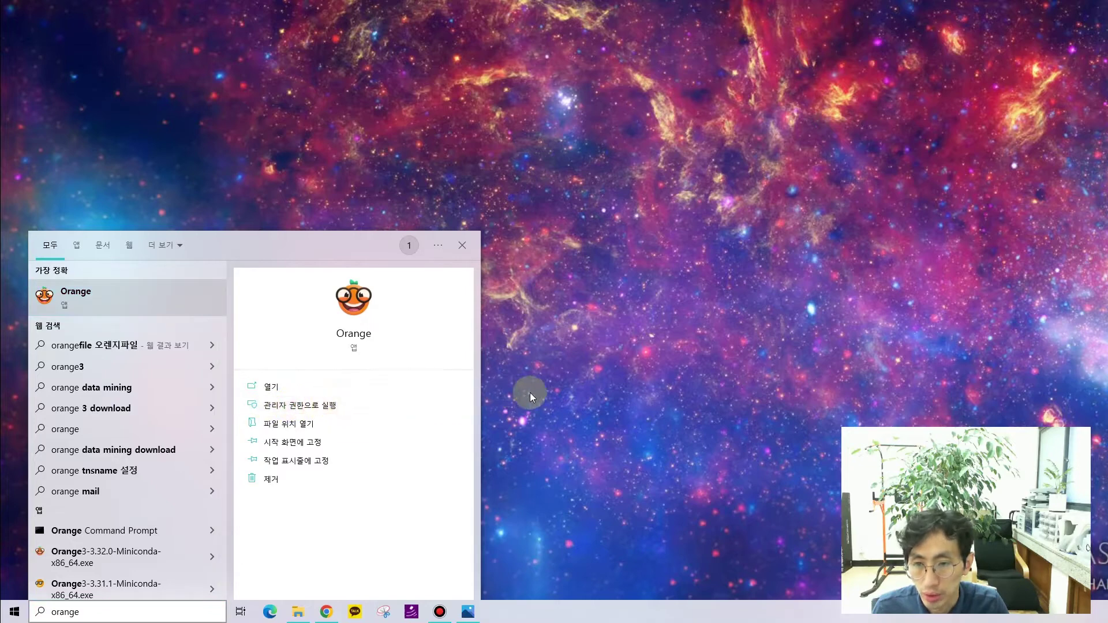
click(580, 388)
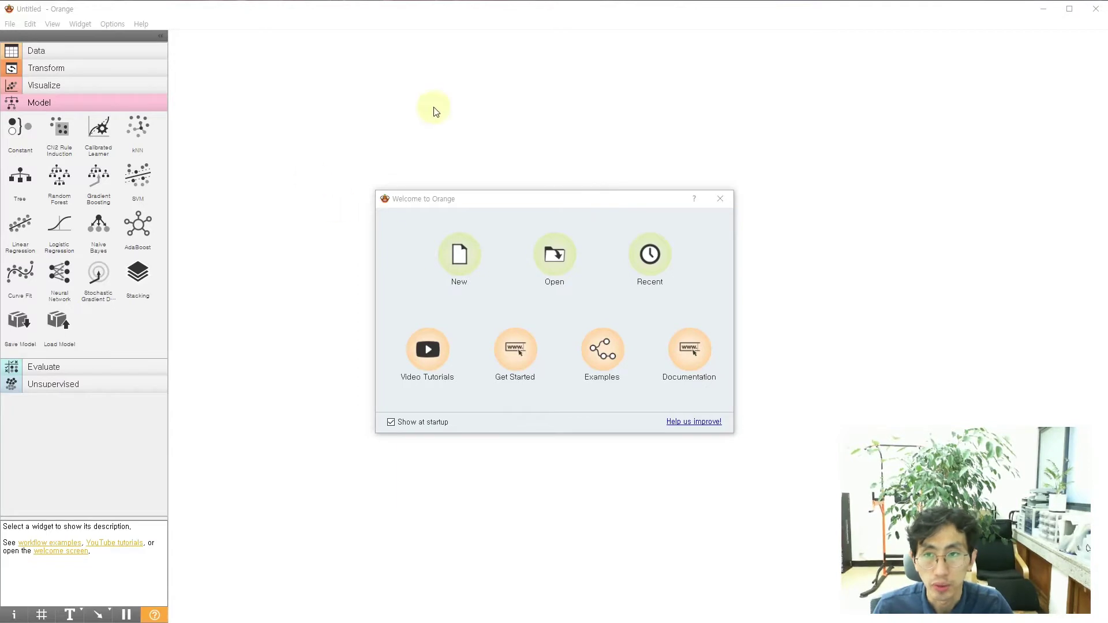
click(726, 199)
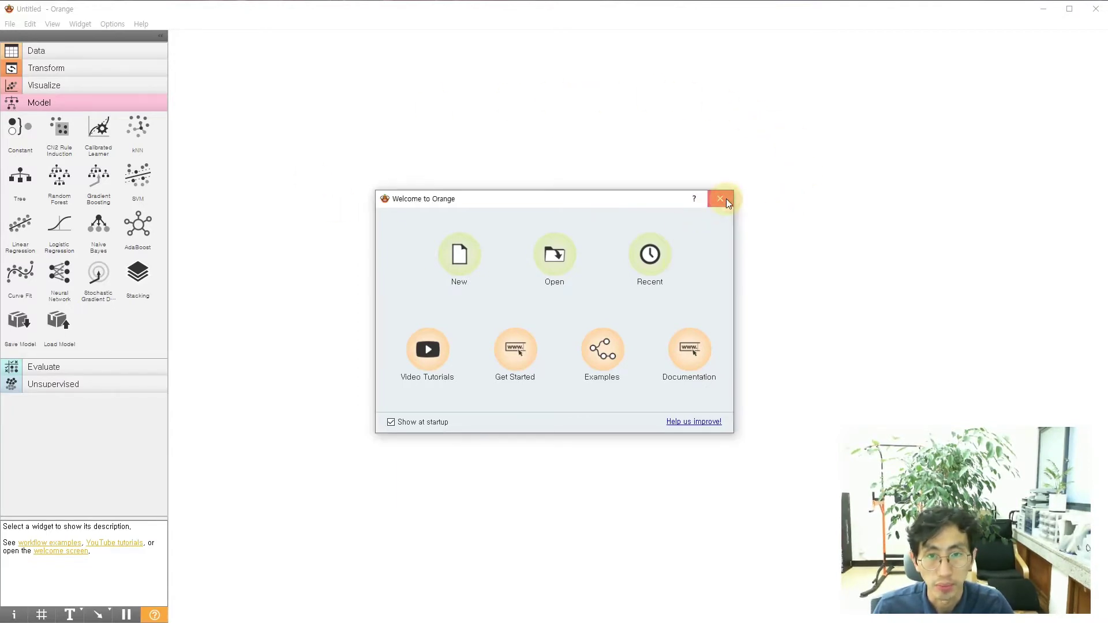
click(460, 254)
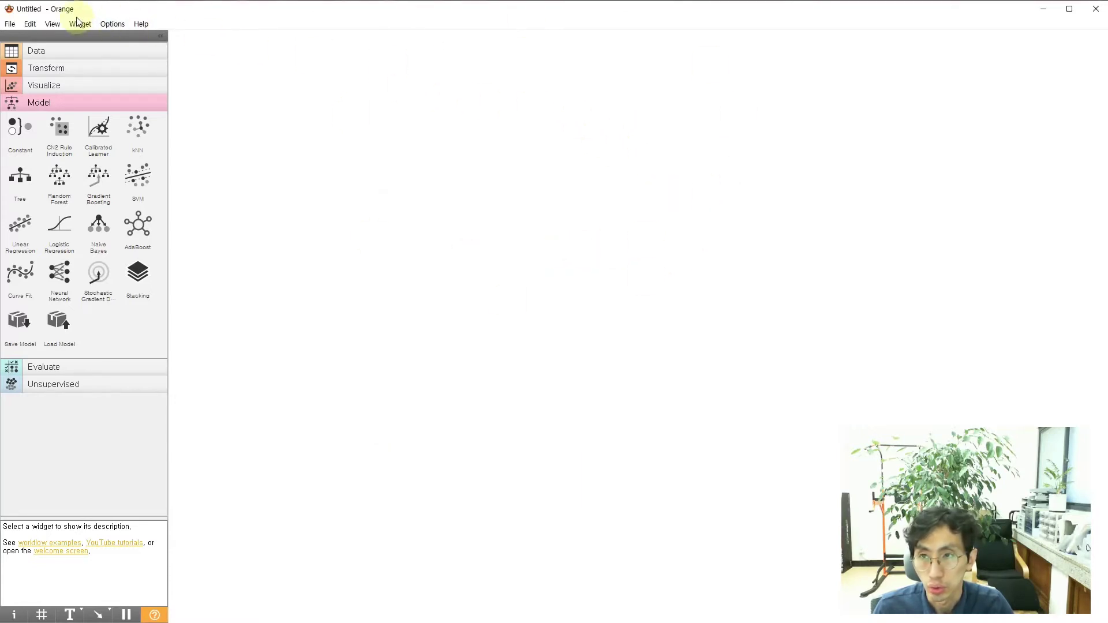
Step: Install the Image Analytics add-on and restart Orange with a new workflow
click(113, 24)
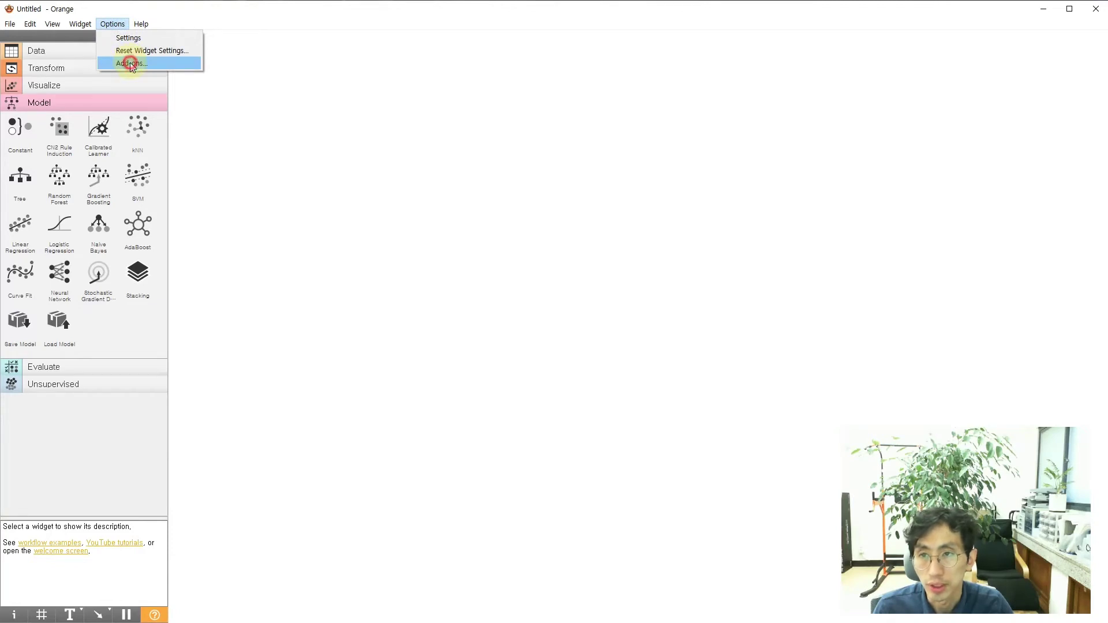
click(130, 64)
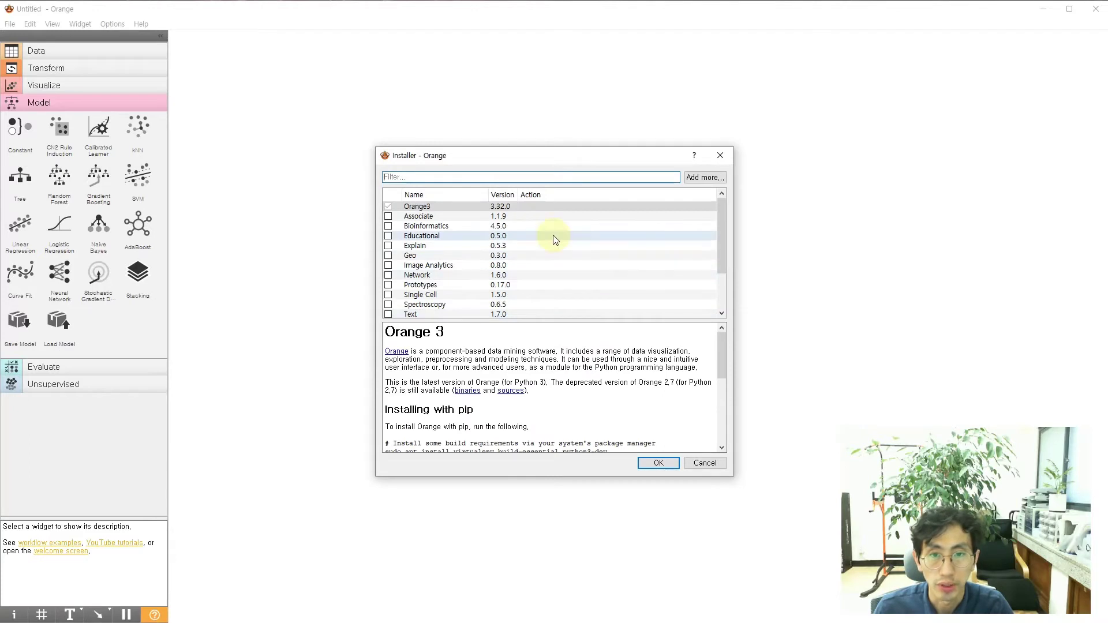
click(591, 177)
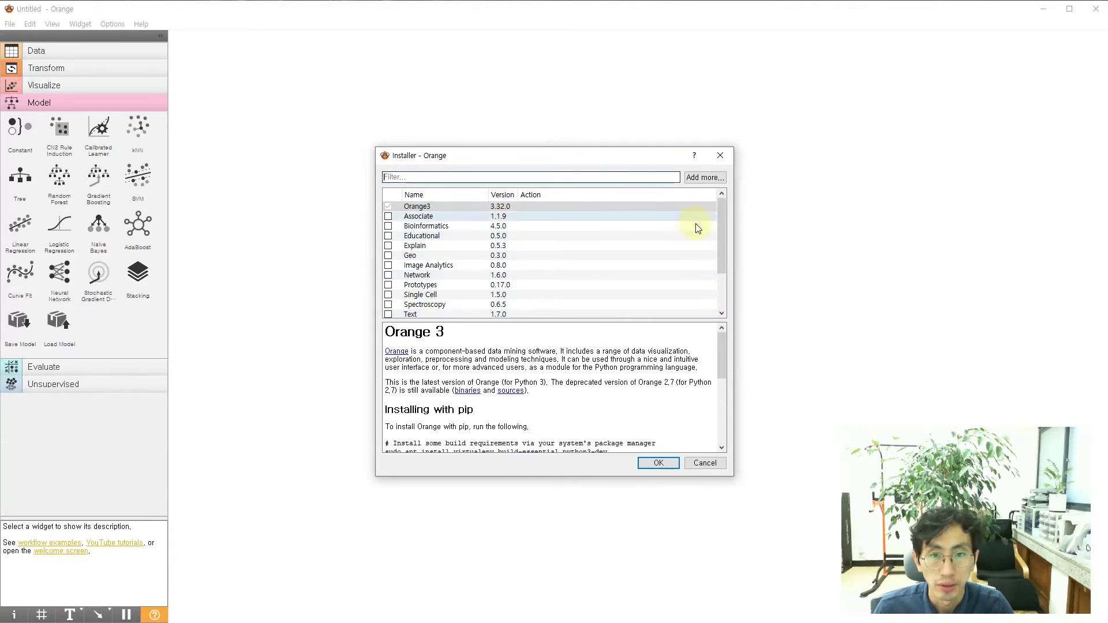
click(492, 264)
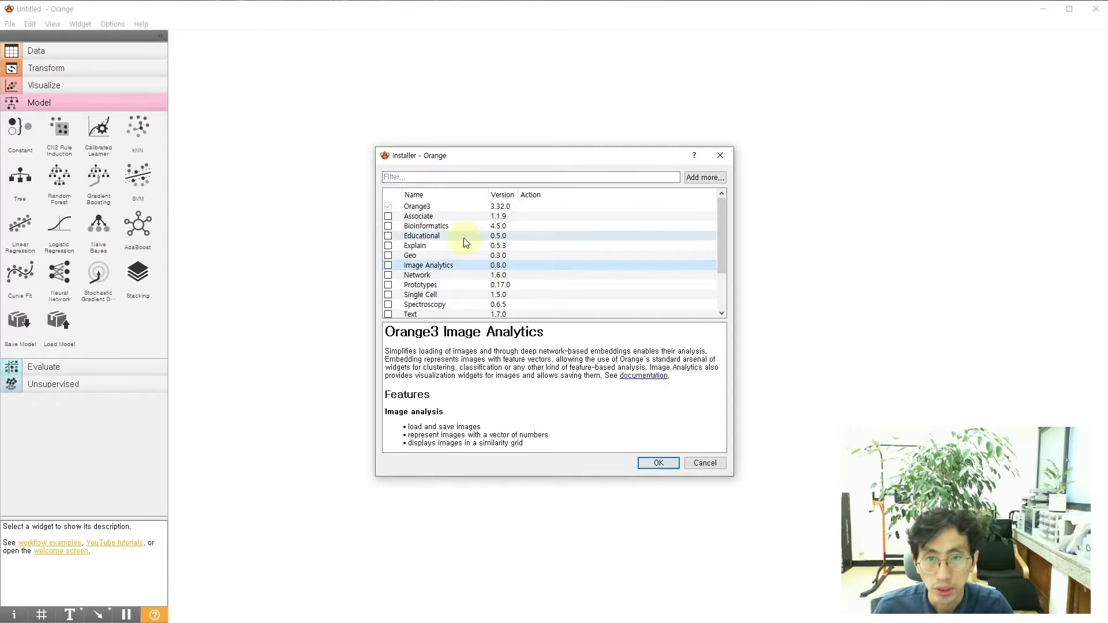
click(389, 265)
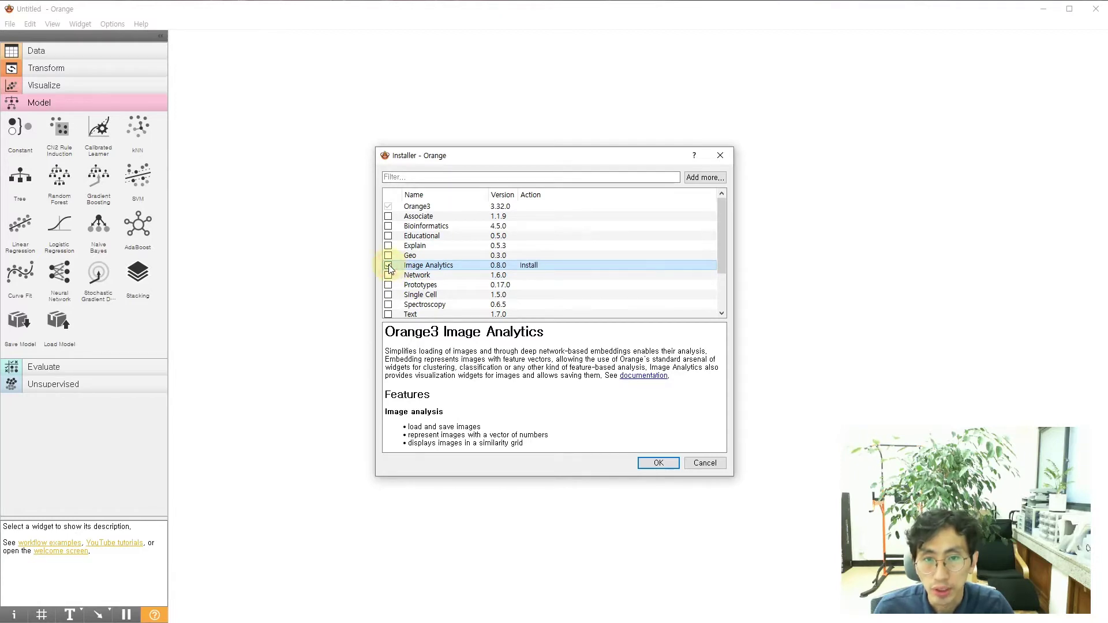
click(670, 463)
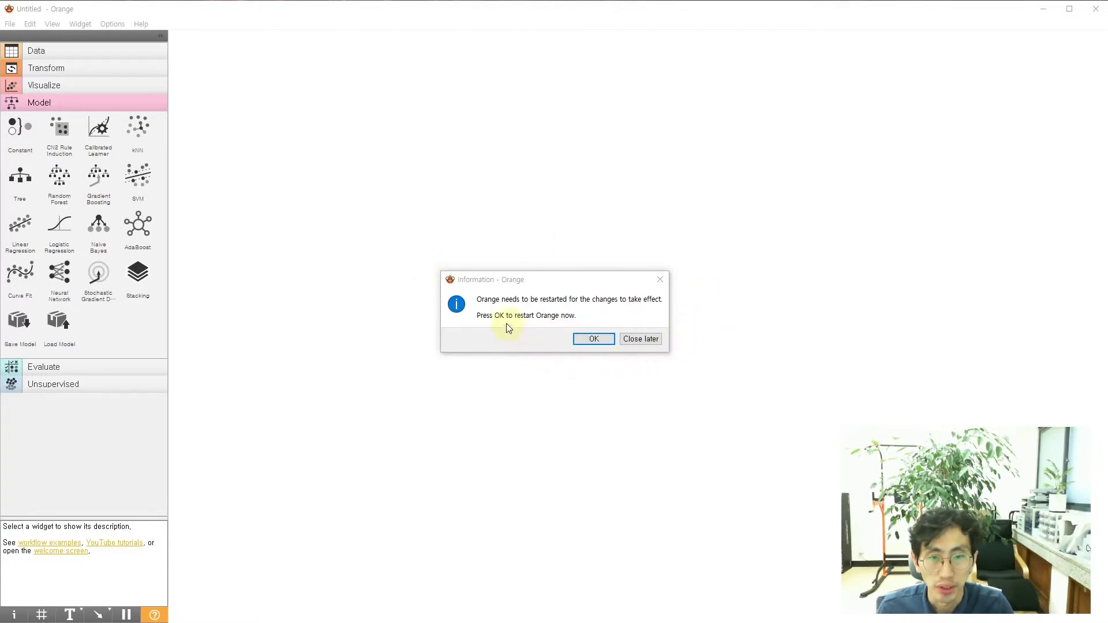
click(593, 342)
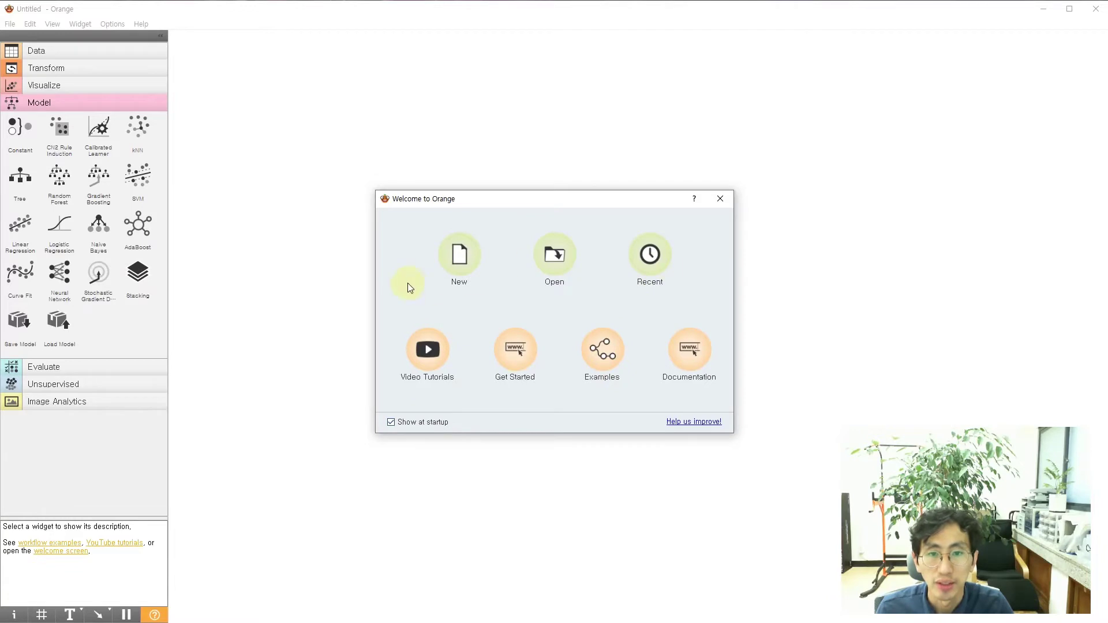
click(459, 258)
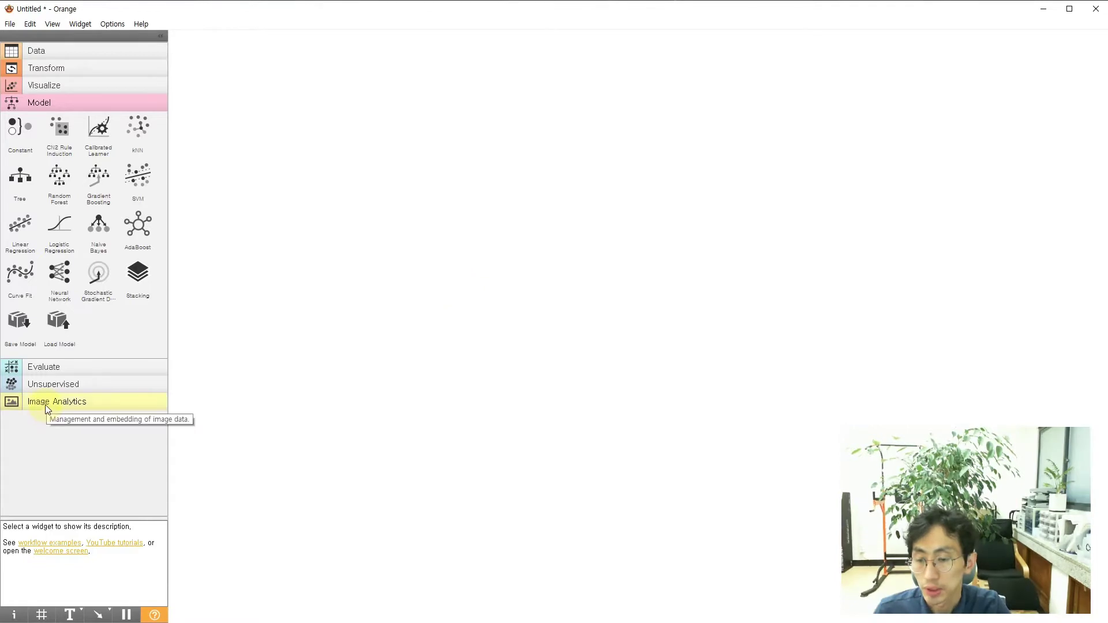
Step: Add an Import Images widget from Image Analytics to the canvas and open its settings
click(70, 404)
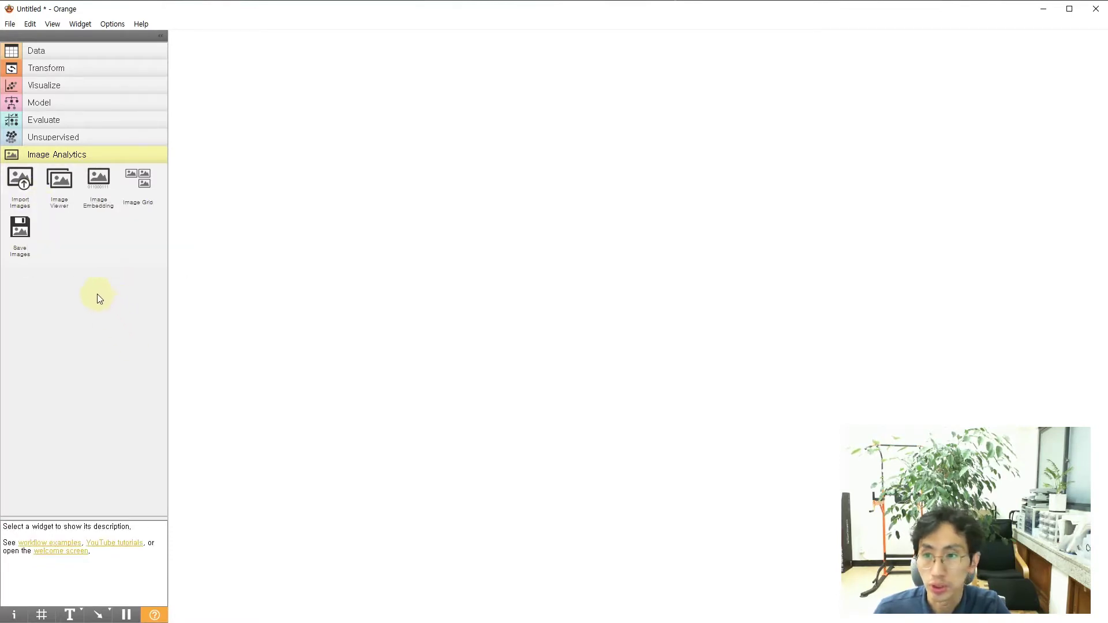
drag(14, 191, 350, 189)
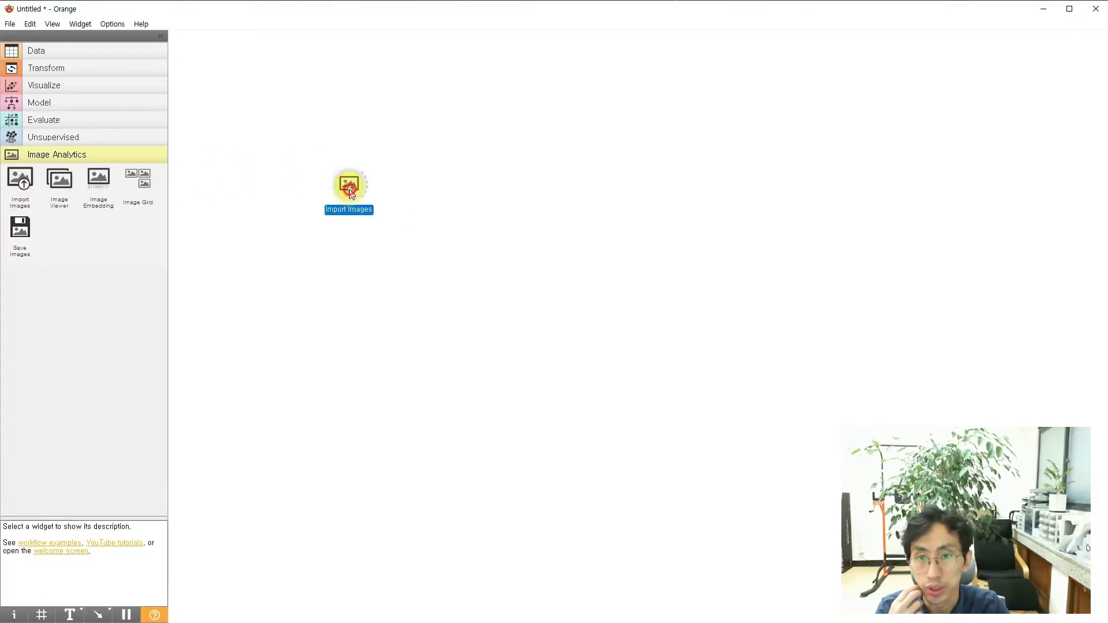
double_click(350, 191)
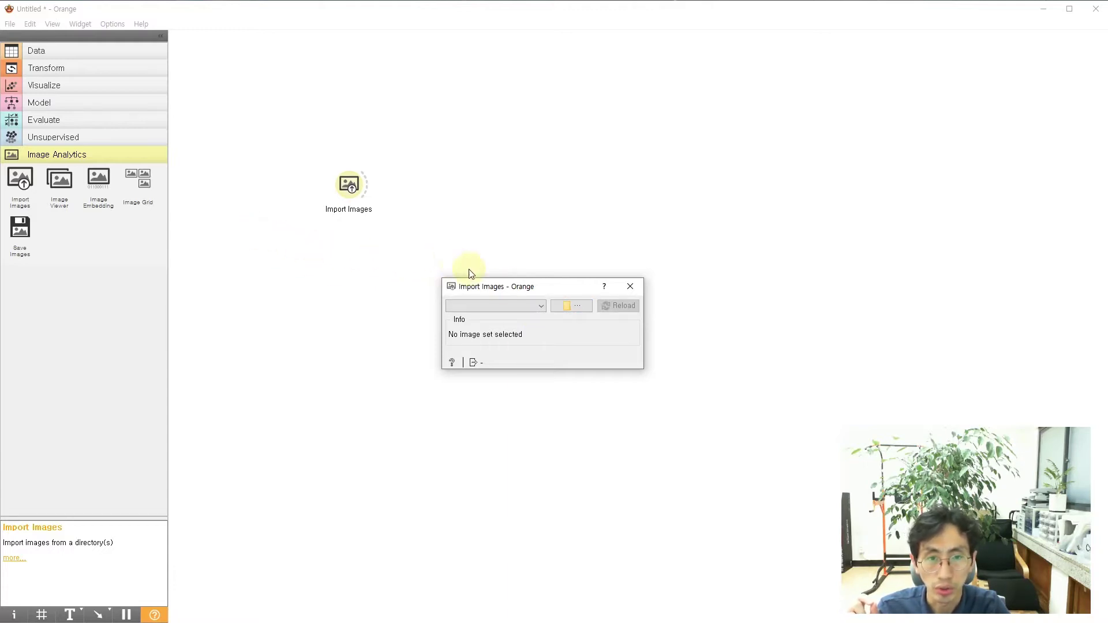
click(568, 306)
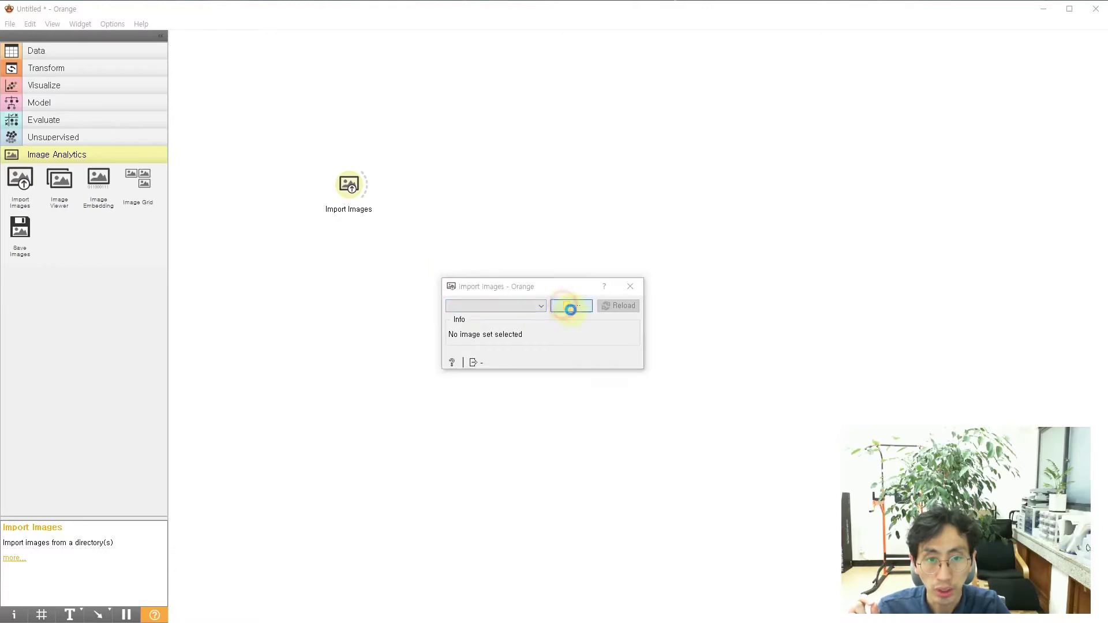
drag(948, 304, 764, 137)
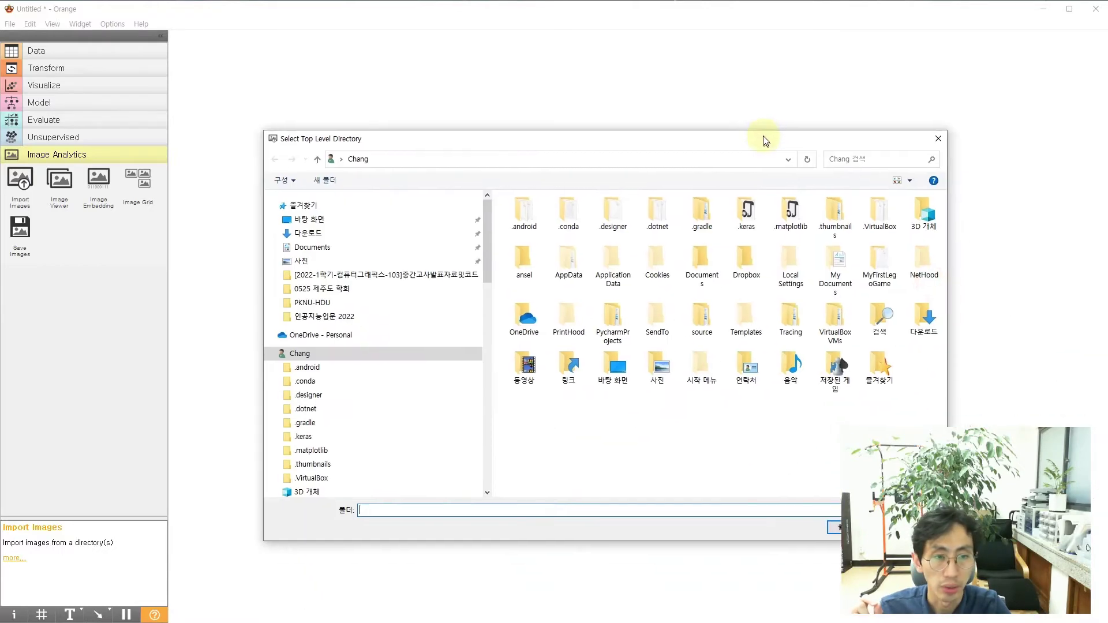
click(938, 140)
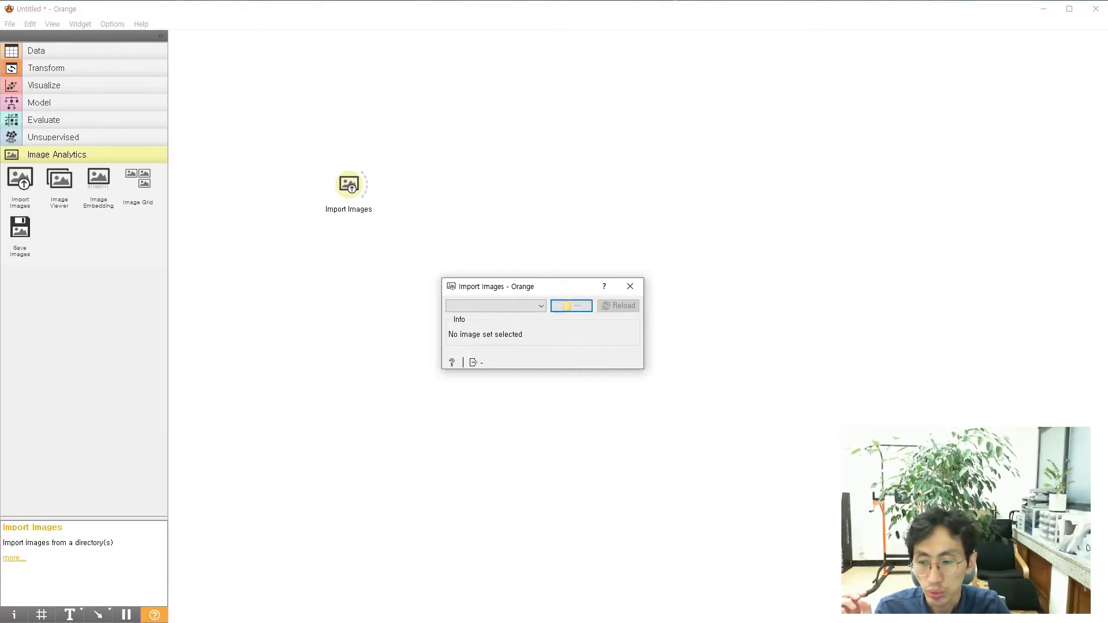
Step: Switch to Chrome and search Kaggle for "monkey"
key(alt+Tab)
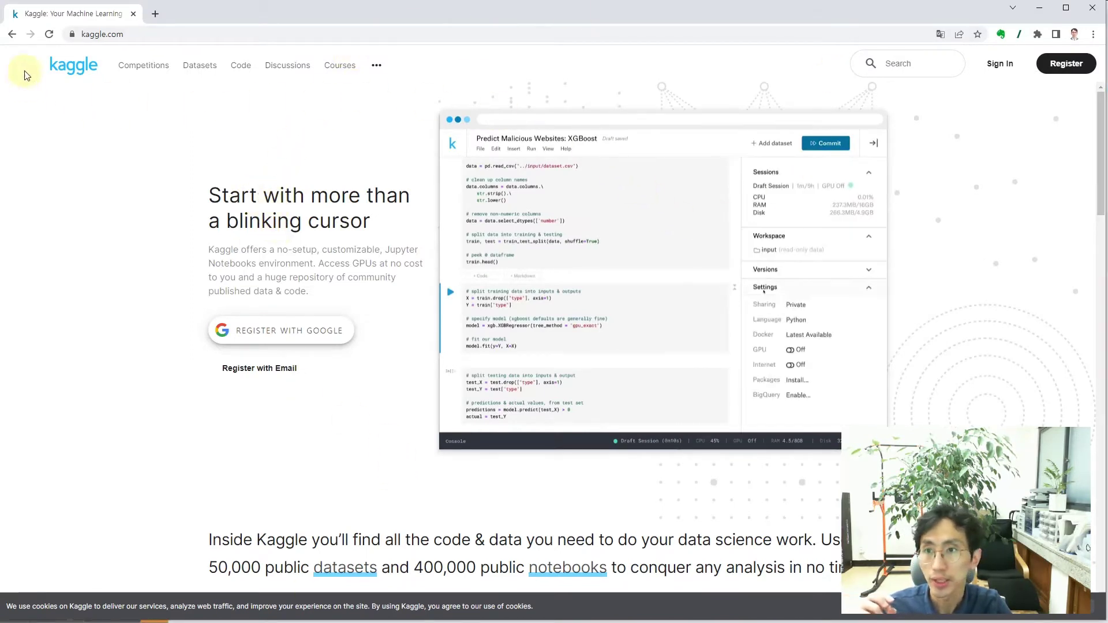
click(141, 35)
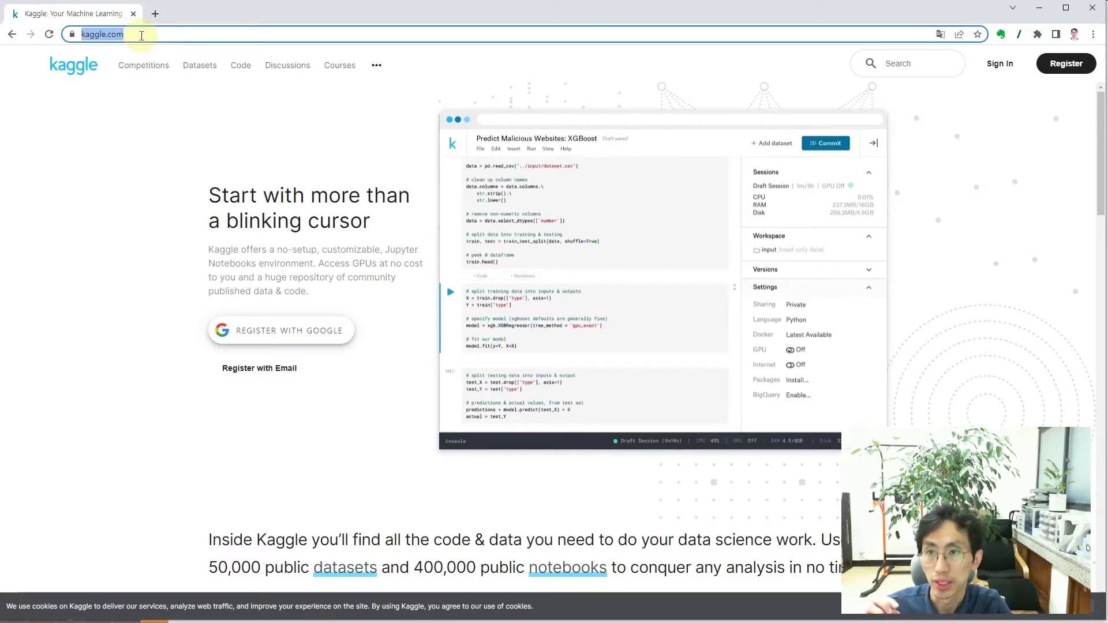
click(927, 61)
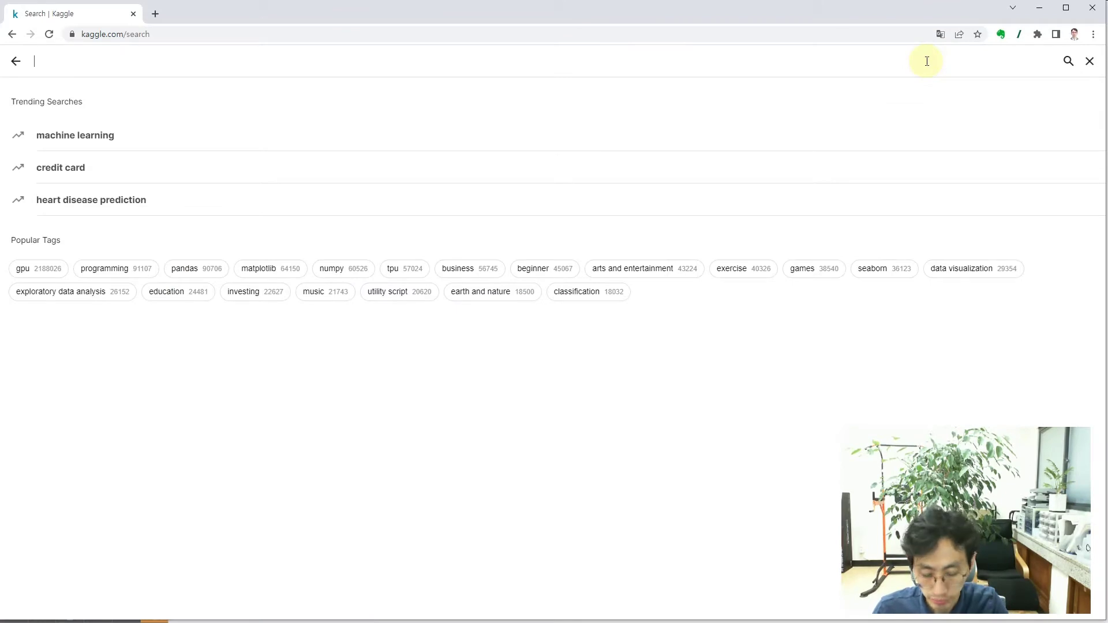
text(mo)
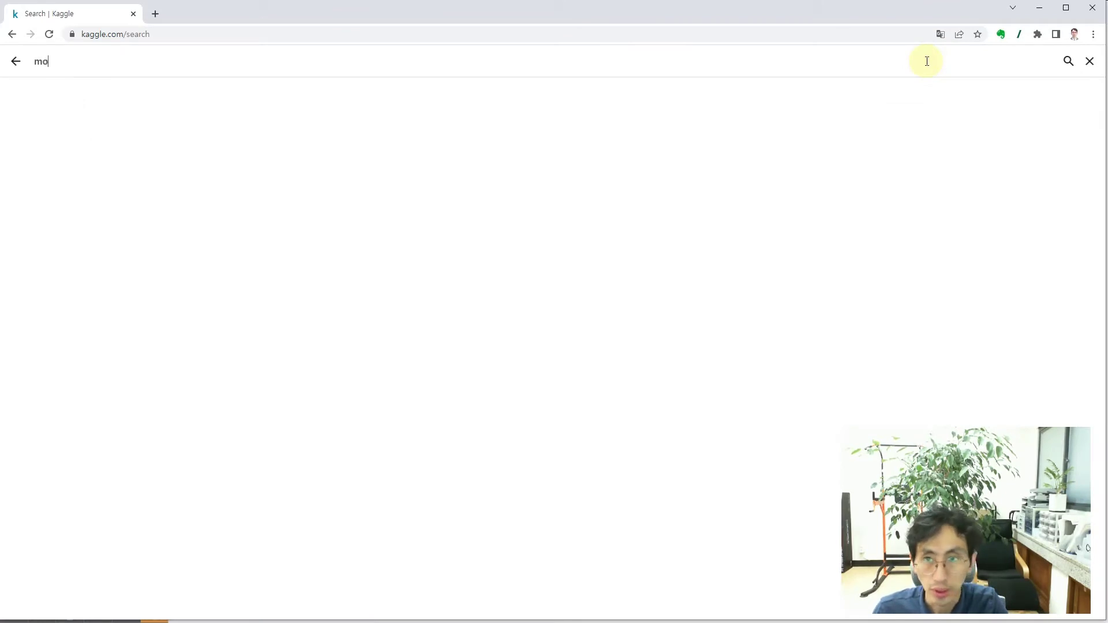
text(nkey)
key(Return)
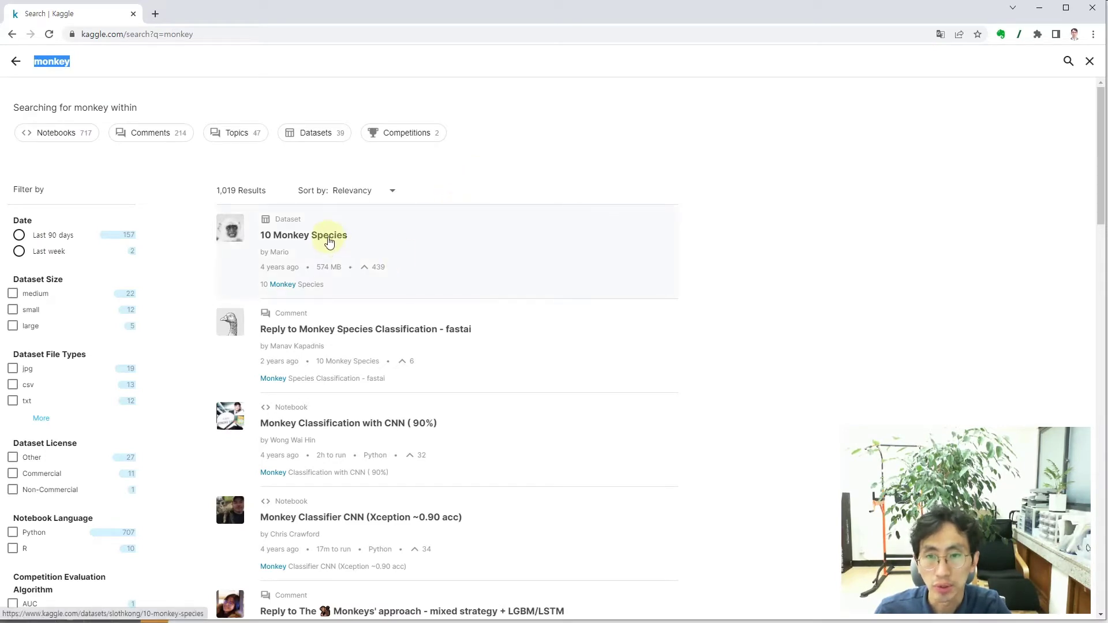
Step: Open the 10 Monkey Species dataset and review its description and the species labels in monkey_labels.txt
click(329, 241)
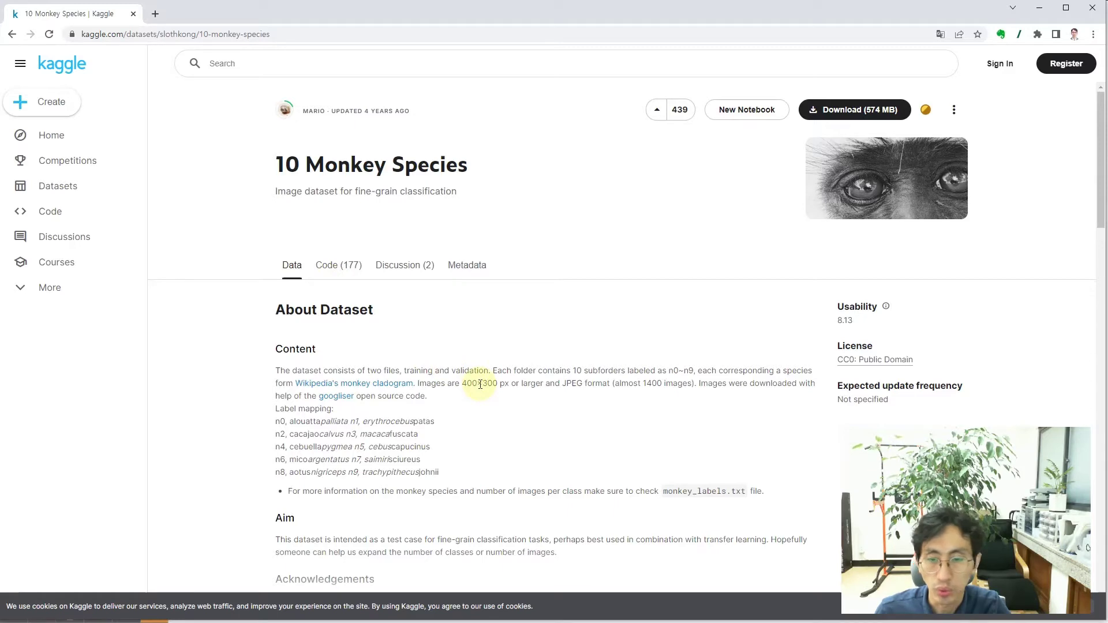
scroll(491, 387, down, 10)
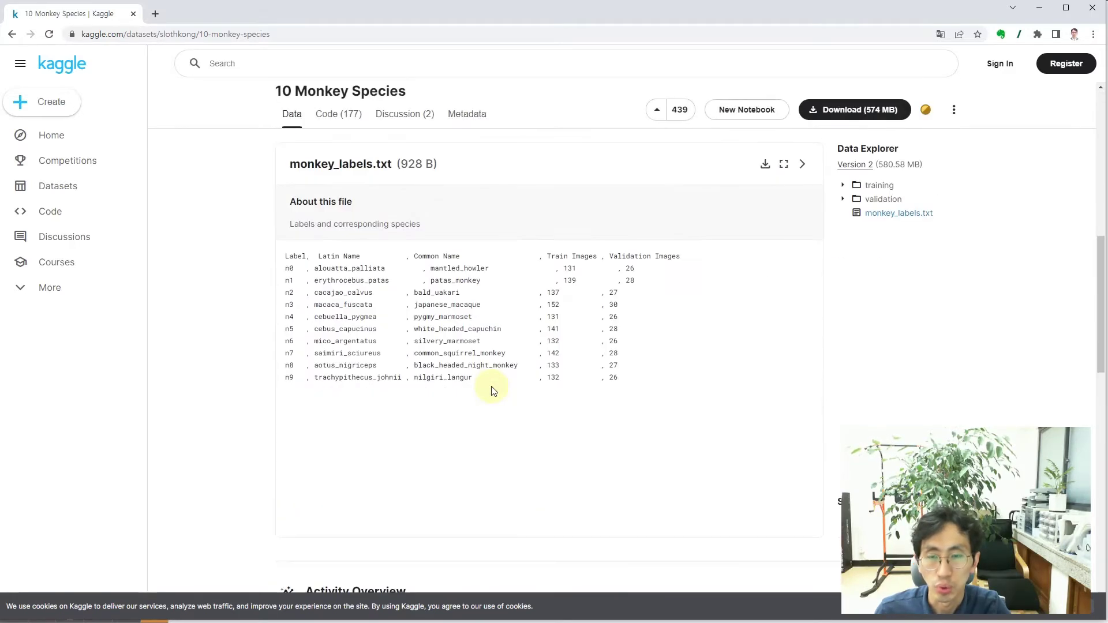
scroll(492, 391, up, 10)
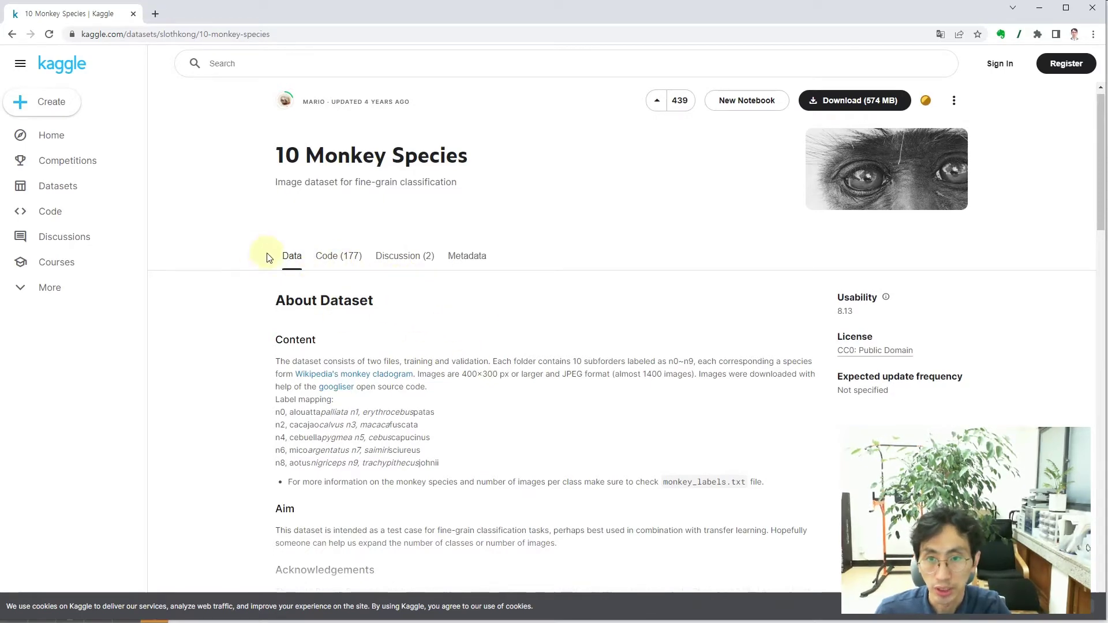
scroll(300, 269, down, 3)
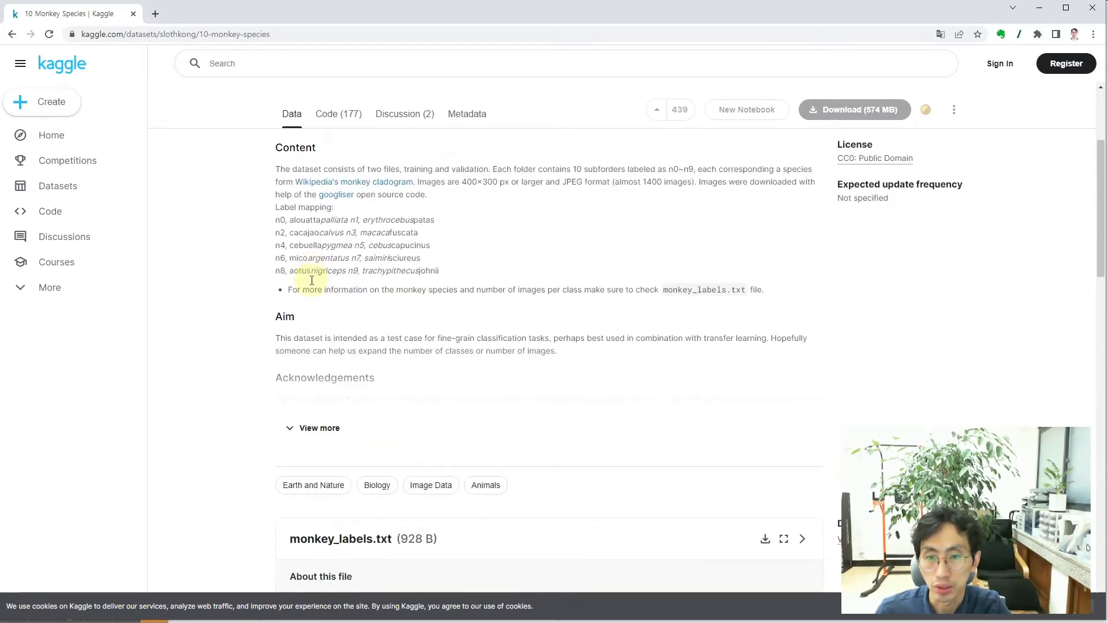
Step: Examine the label table and the n0–n9 subfolders inside the training and validation folders of the dataset
scroll(311, 280, down, 3)
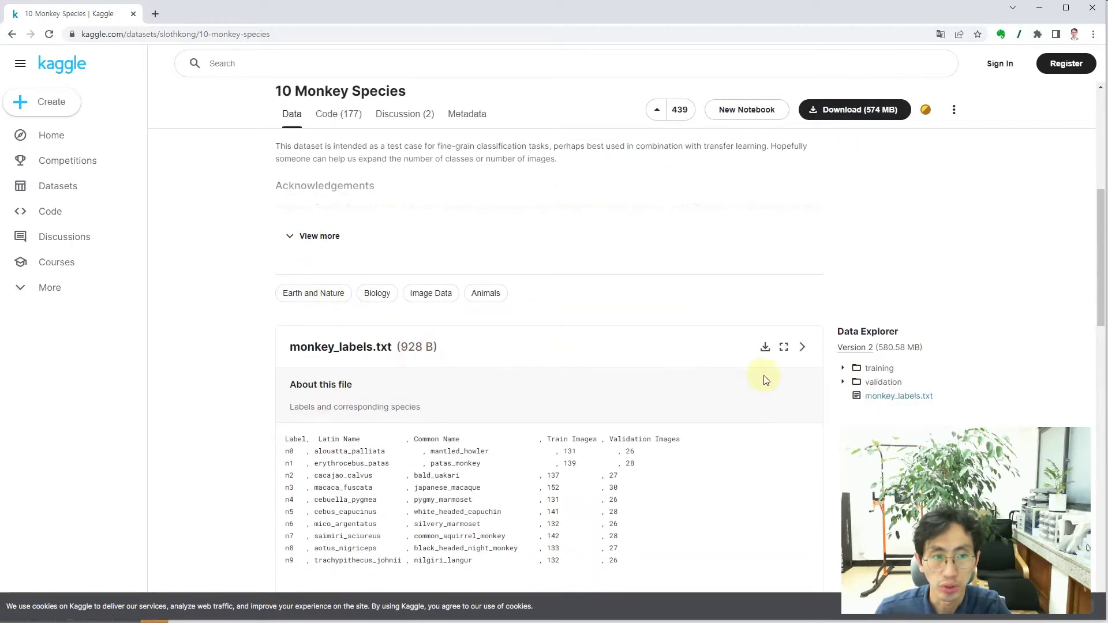
scroll(751, 375, down, 3)
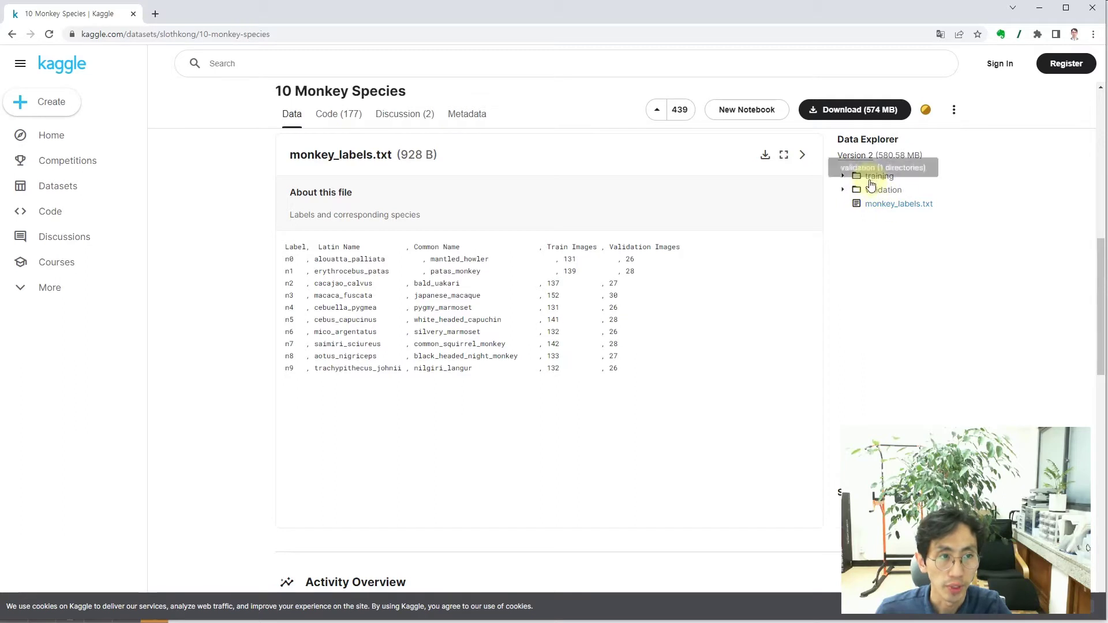
click(843, 178)
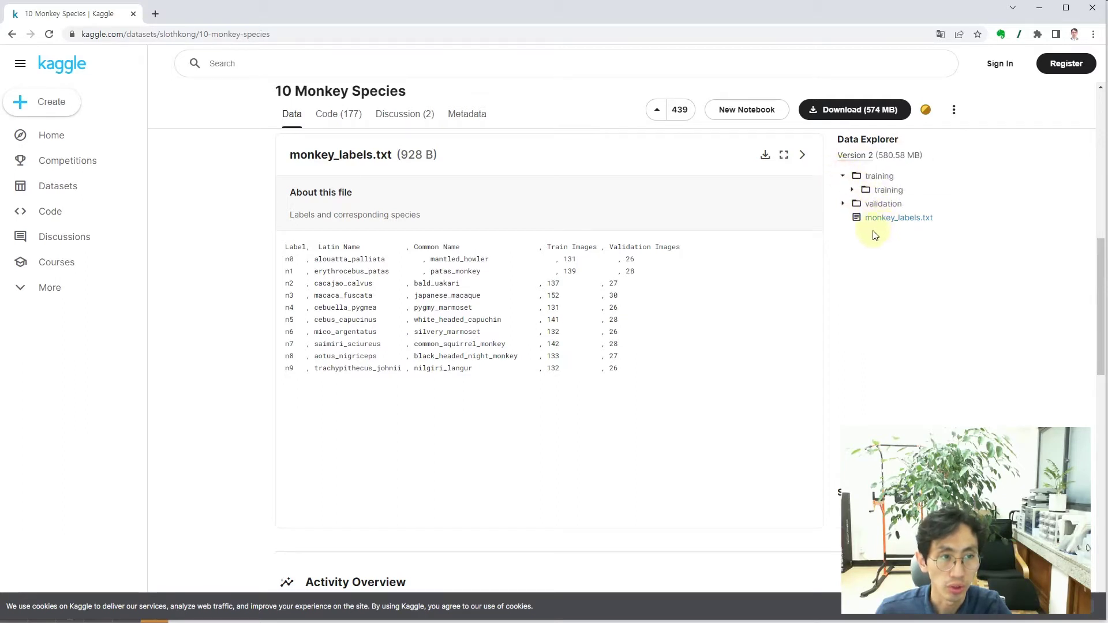
click(844, 204)
click(863, 220)
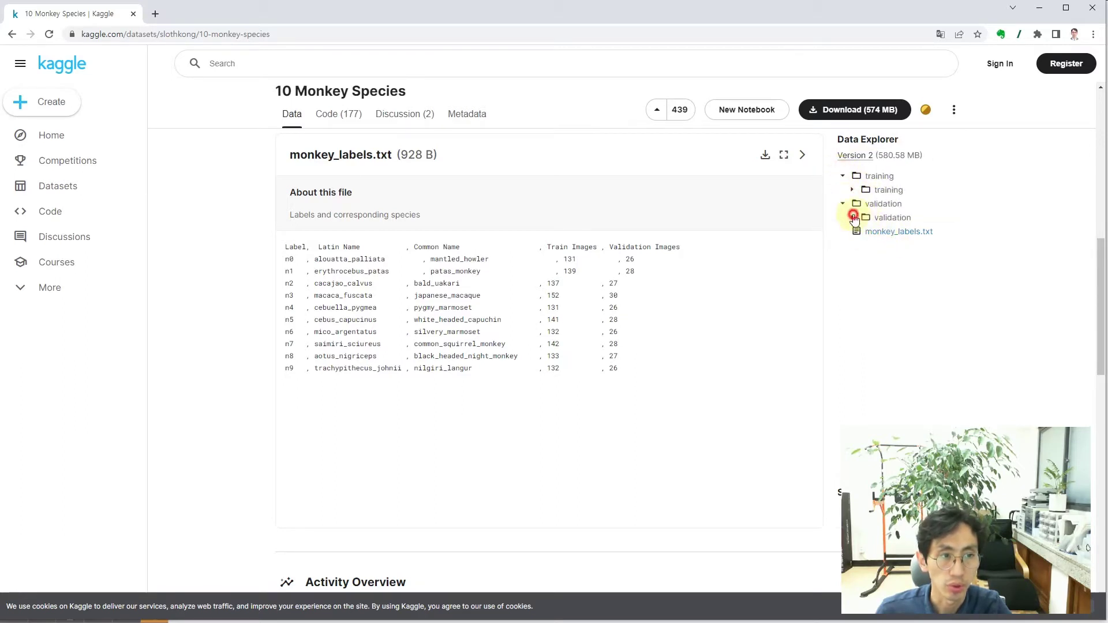
click(854, 191)
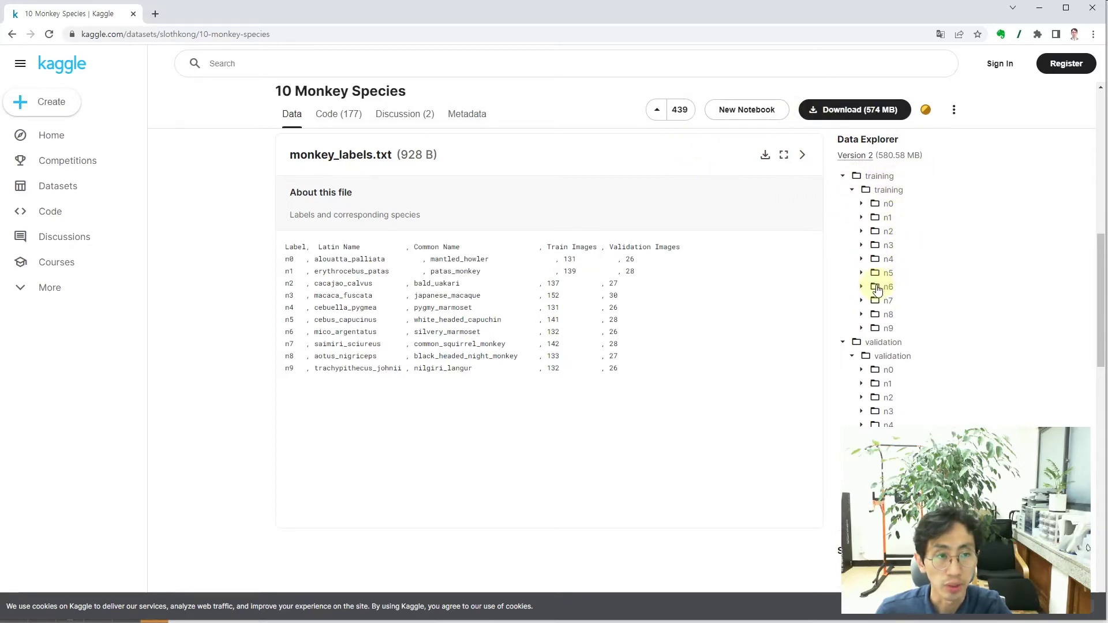
click(844, 178)
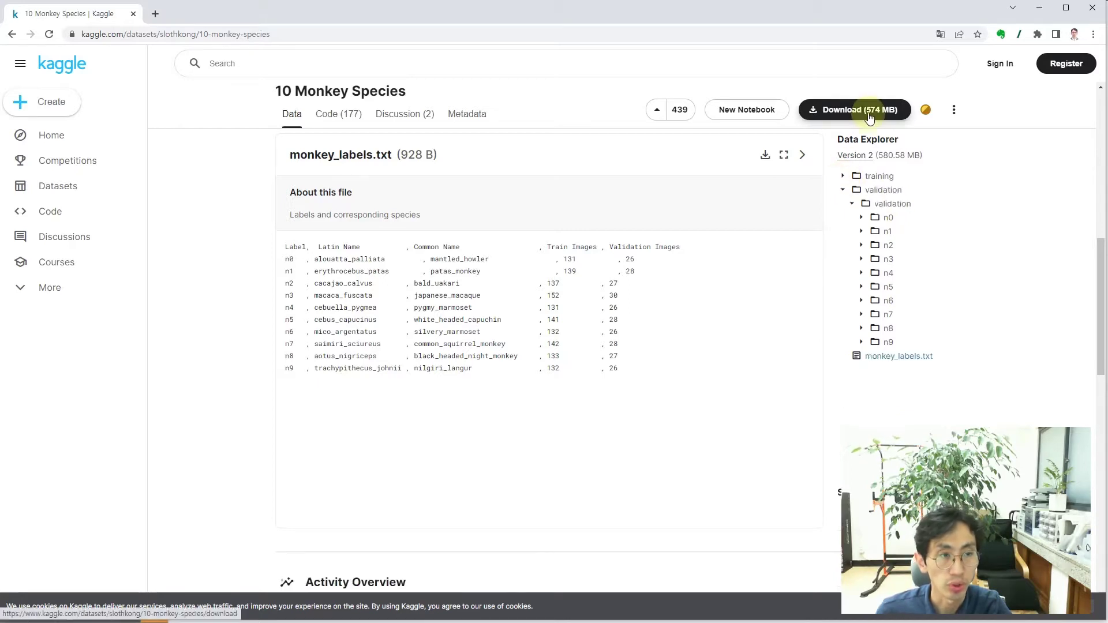
Step: Download the 10 Monkey Species dataset, signing in to Kaggle with a Google account
click(869, 118)
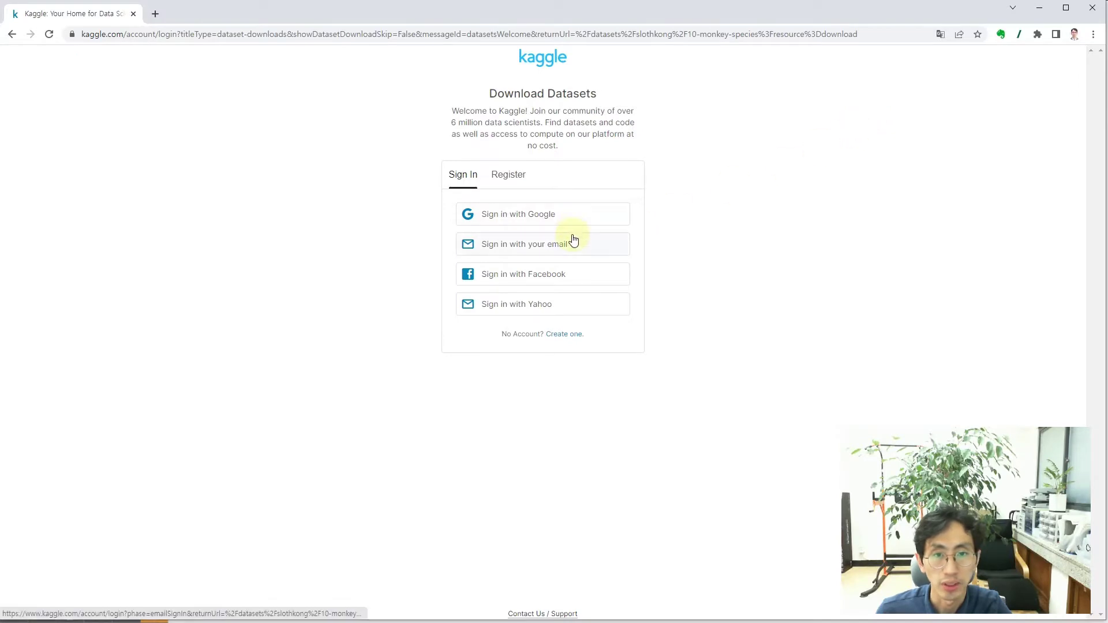
click(548, 221)
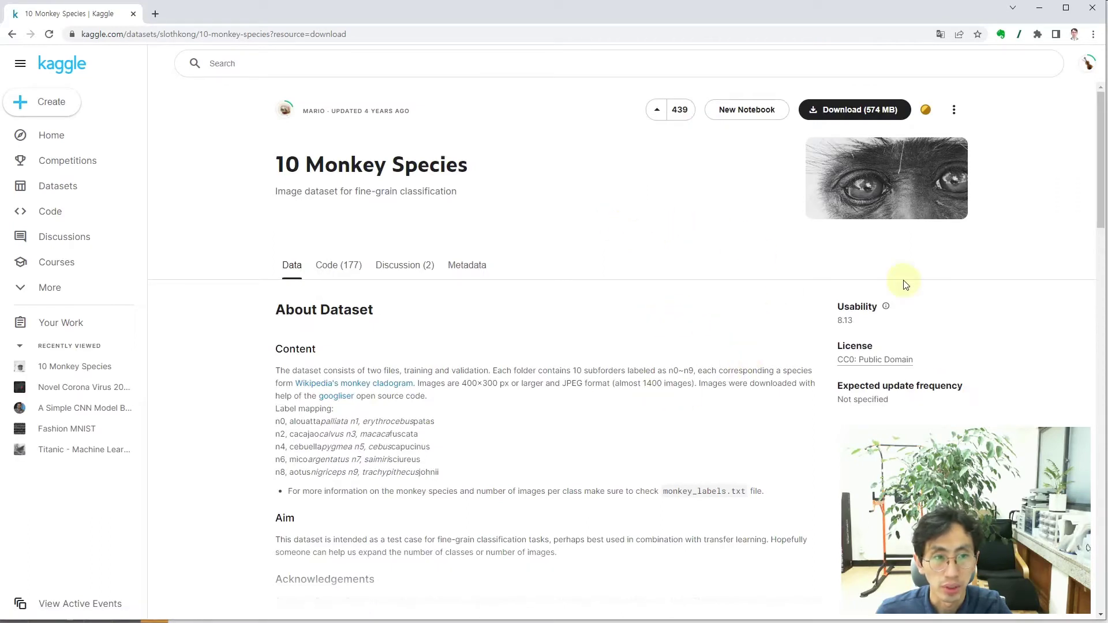
click(887, 114)
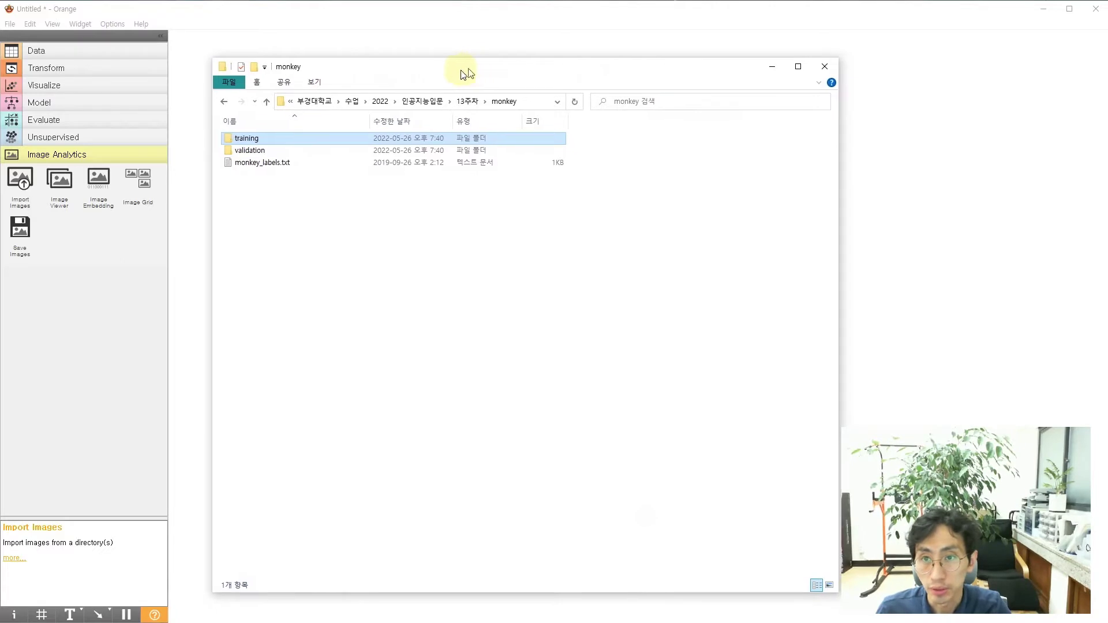
Step: Switch to File Explorer and inspect the extracted monkey folder down to the n9 training images, enlarging the thumbnails
click(469, 101)
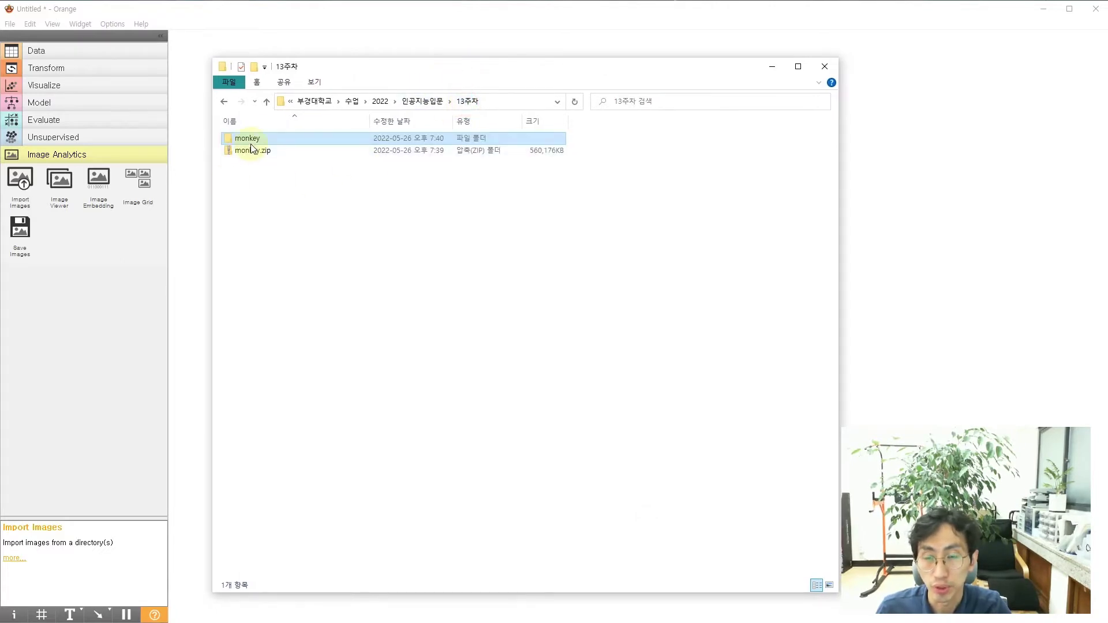
double_click(254, 139)
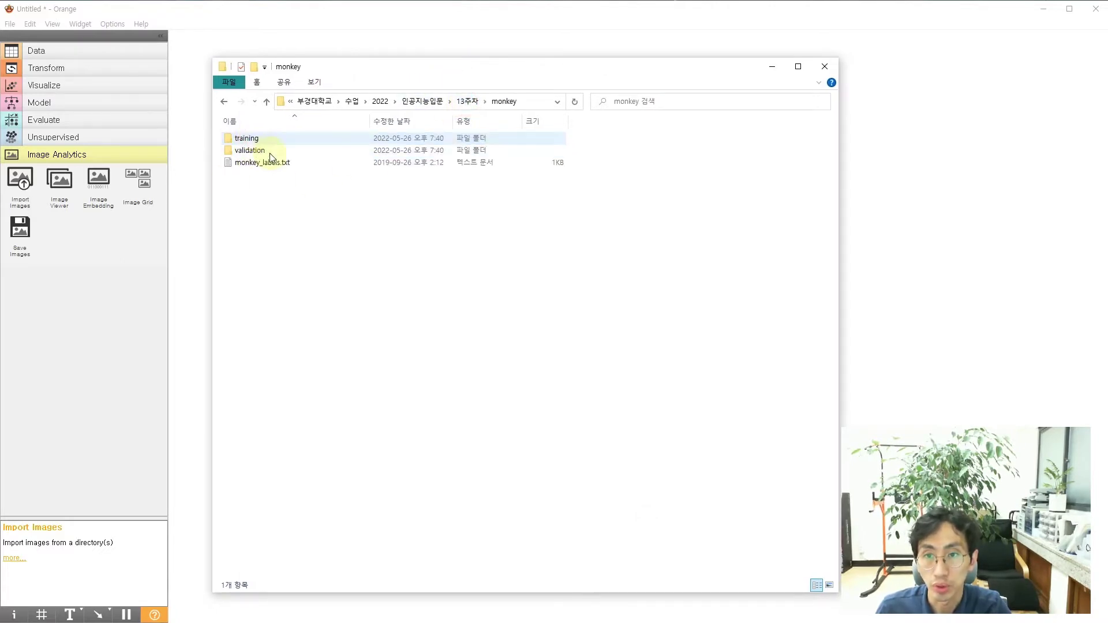
double_click(272, 139)
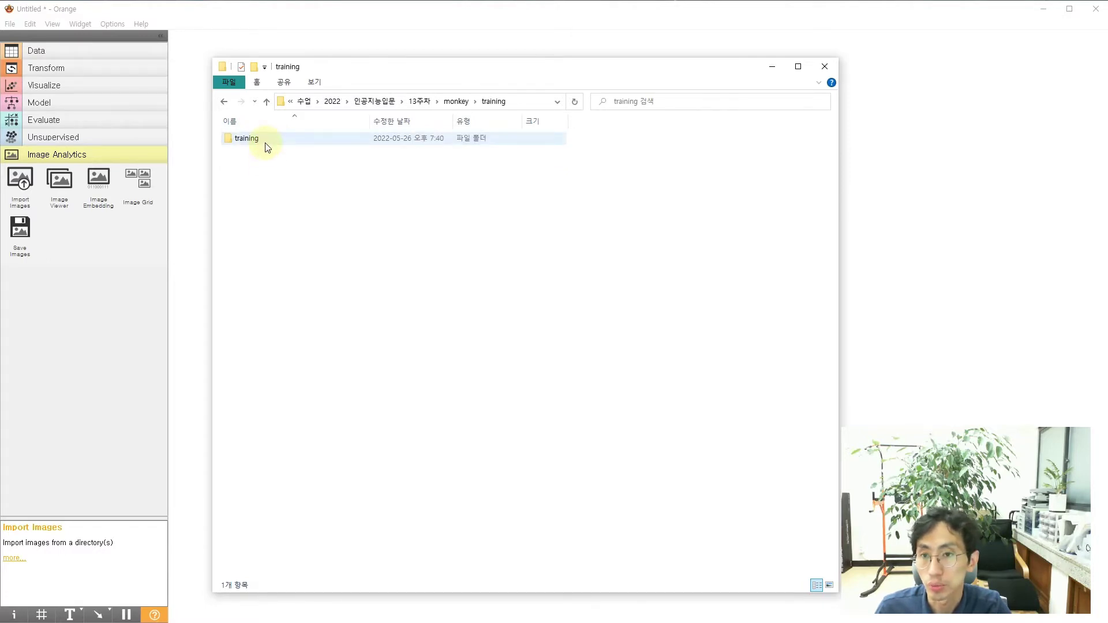
double_click(266, 144)
click(265, 143)
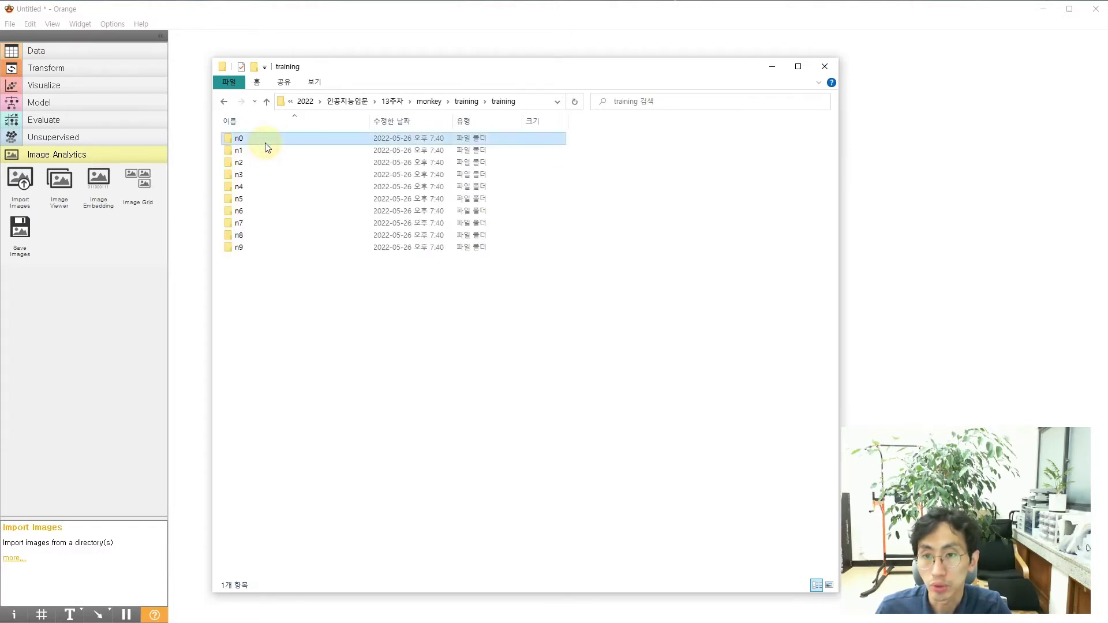
double_click(245, 246)
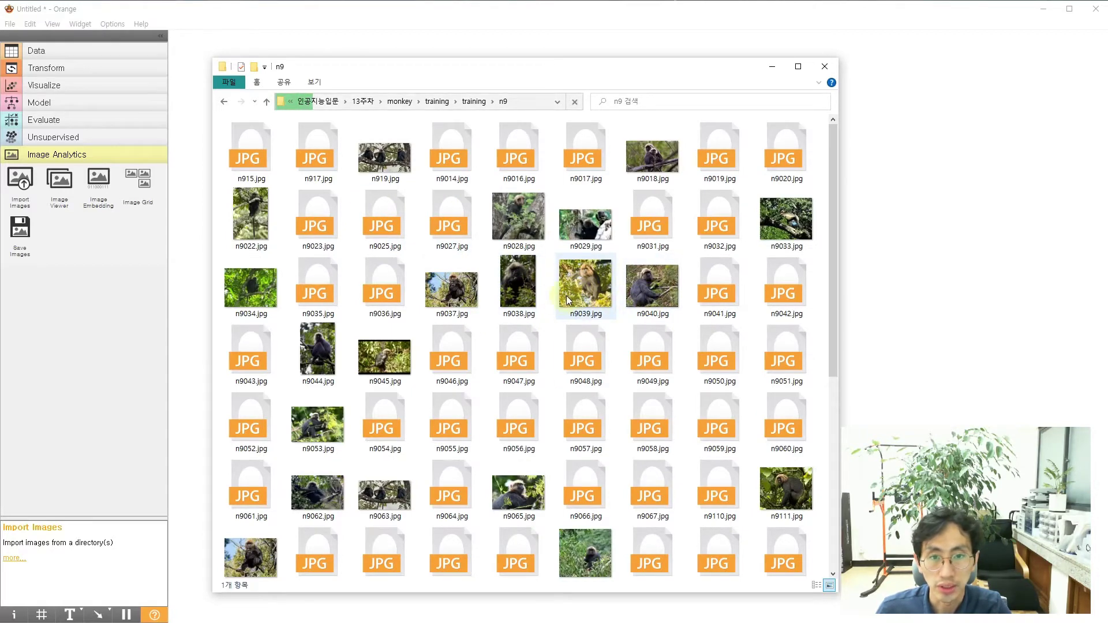
ctrl+scroll(553, 304, up, 2)
ctrl+scroll(553, 302, up, 1)
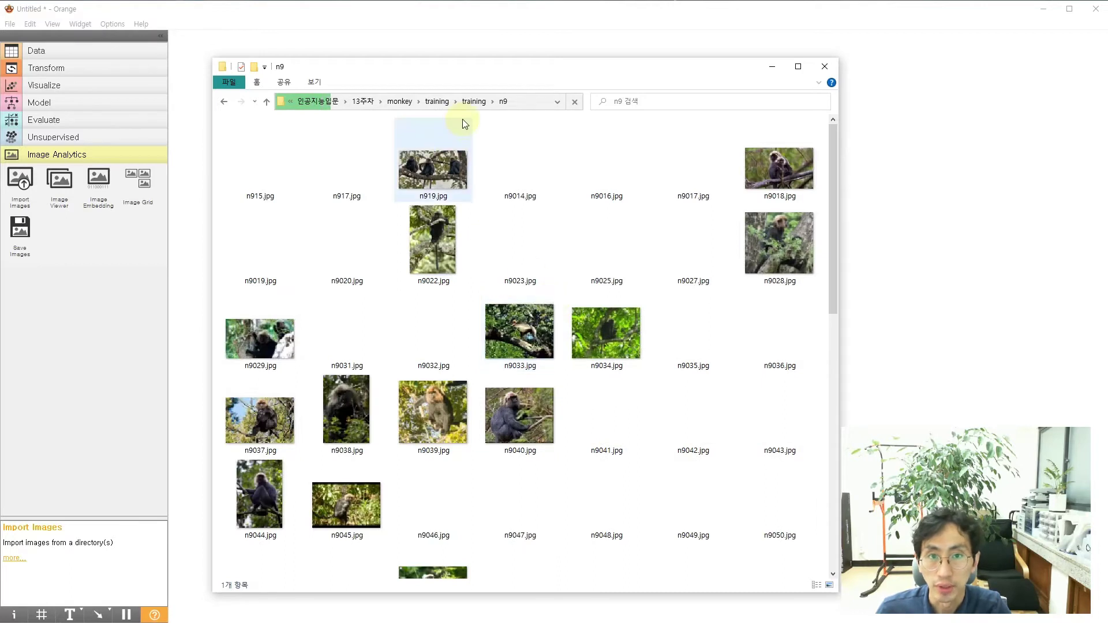
Step: Return to the monkey folder, open monkey_labels.txt and review the Latin names, common names and training image counts
click(472, 103)
click(433, 101)
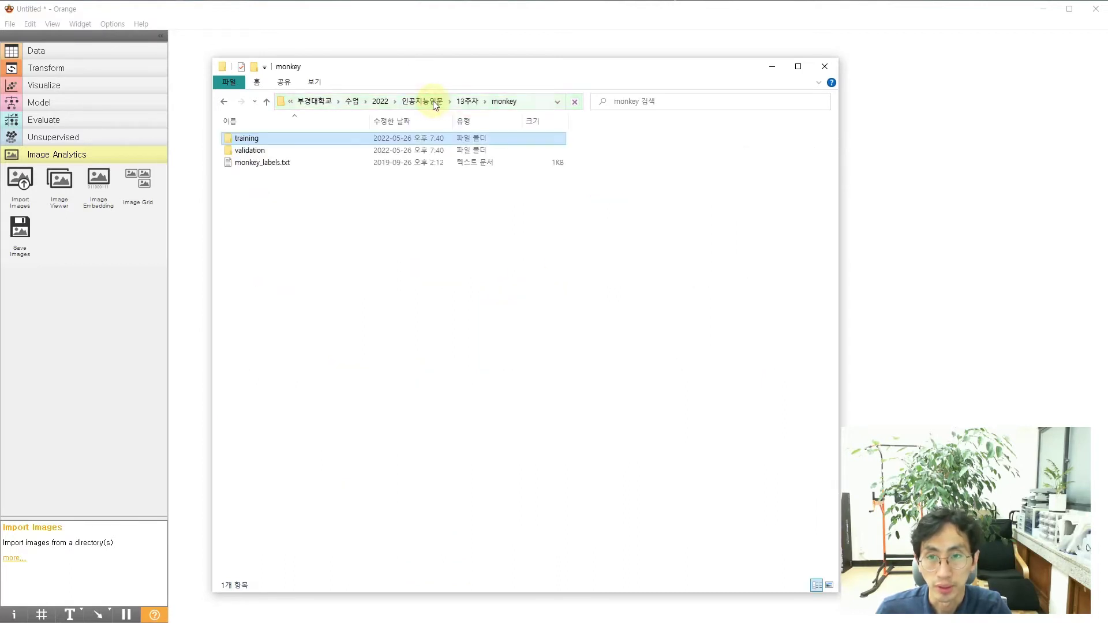
click(317, 163)
click(317, 164)
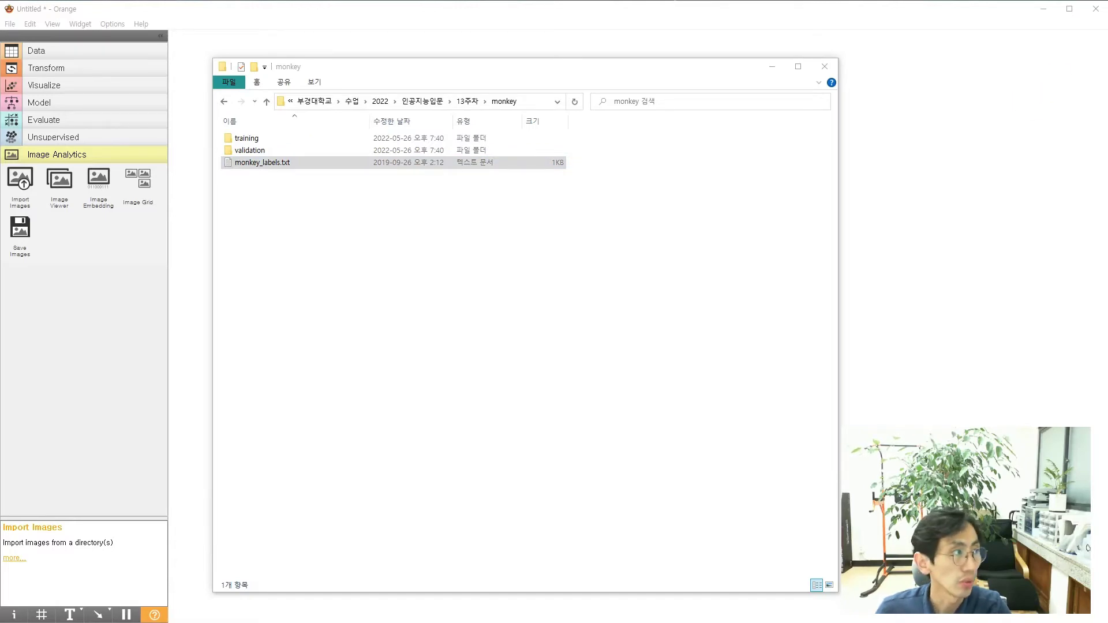
drag(754, 20, 350, 51)
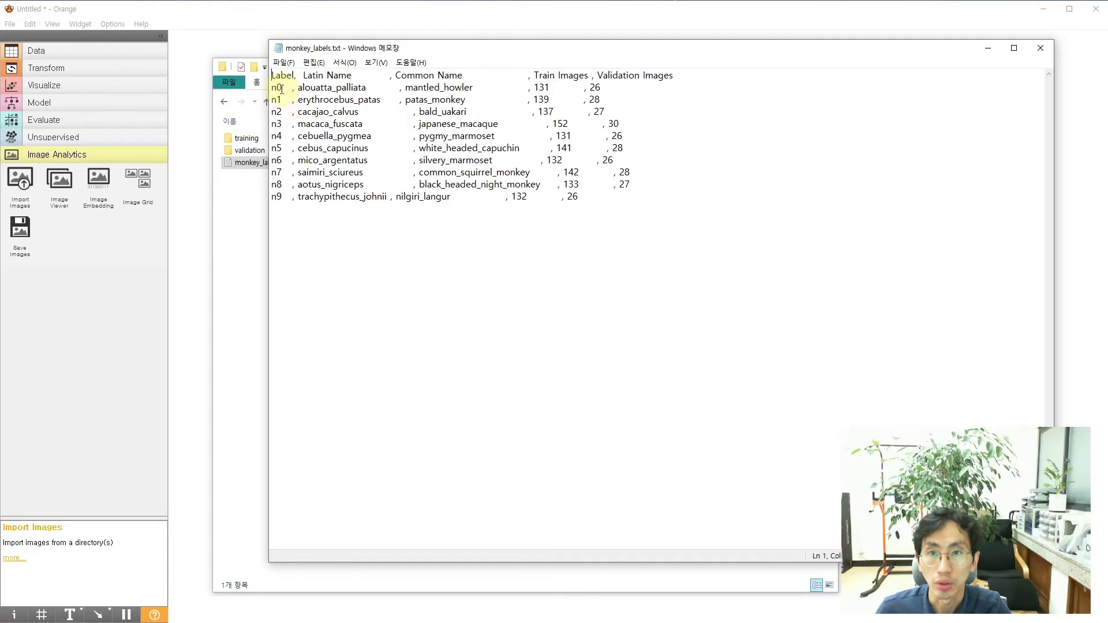
double_click(308, 88)
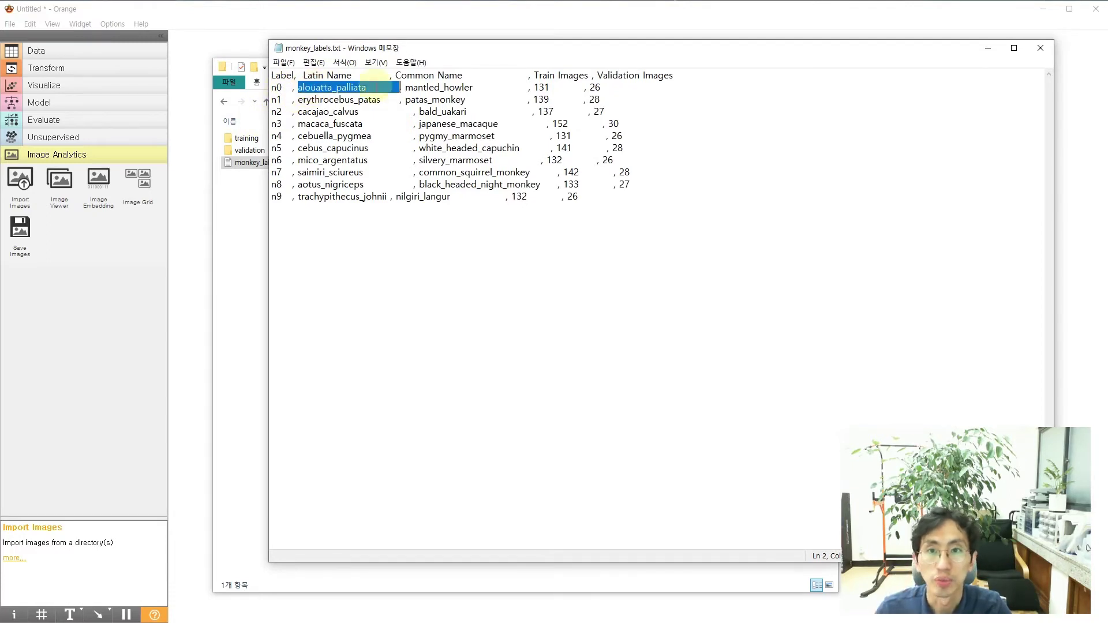
double_click(457, 89)
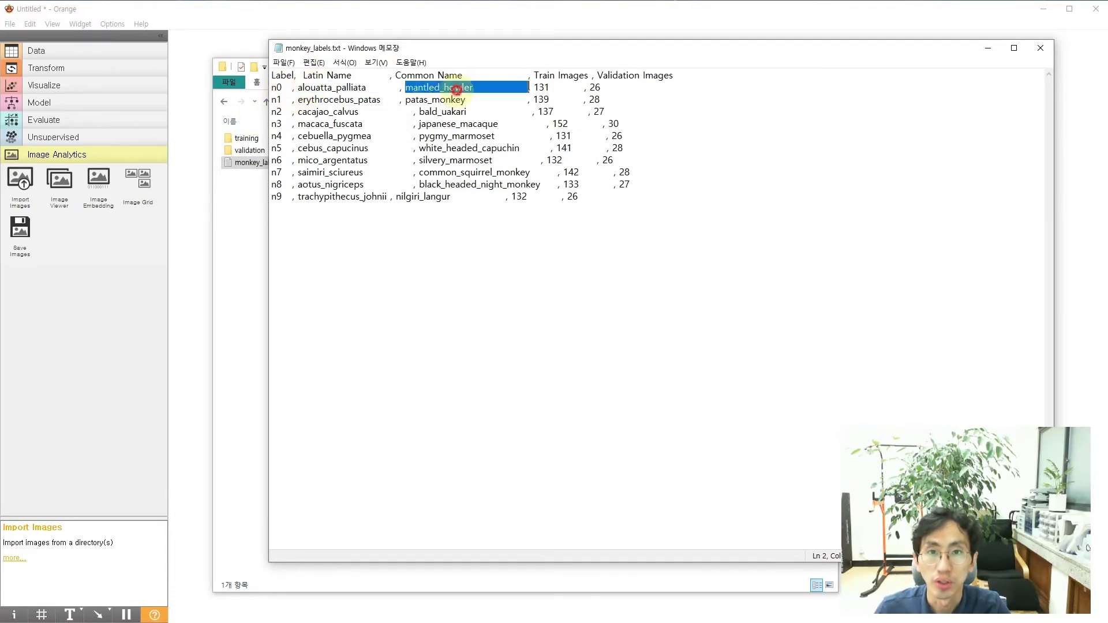
double_click(415, 99)
double_click(310, 87)
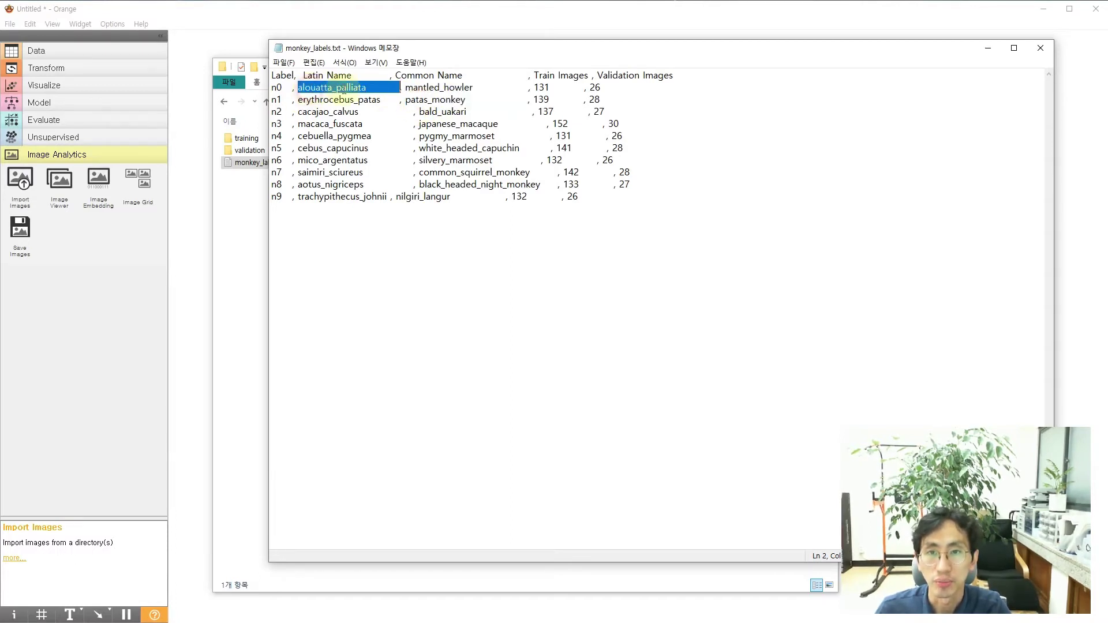
click(430, 86)
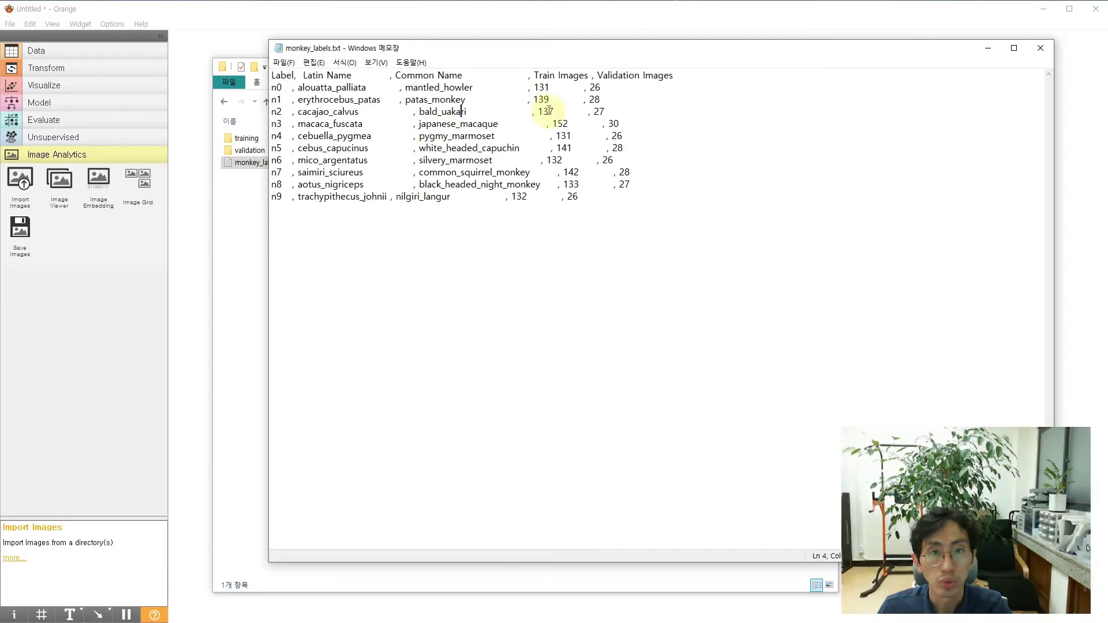
click(541, 85)
double_click(541, 85)
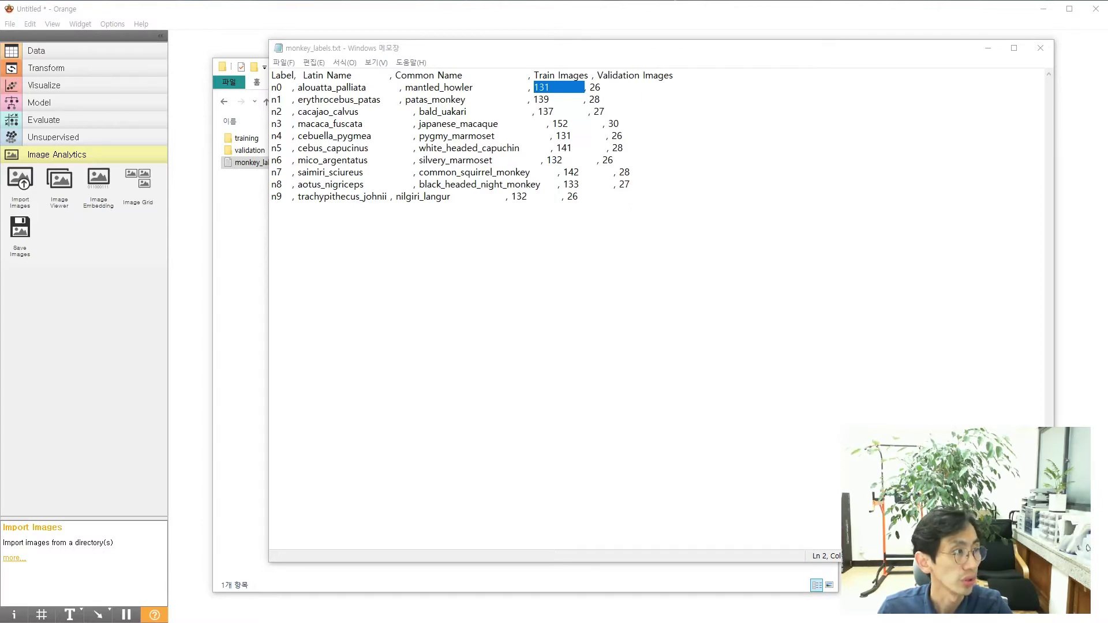
Step: Switch to the PowerPoint slide with example photos of species n0 to n9, examine it, and close monkey_labels.txt
key(alt+Tab)
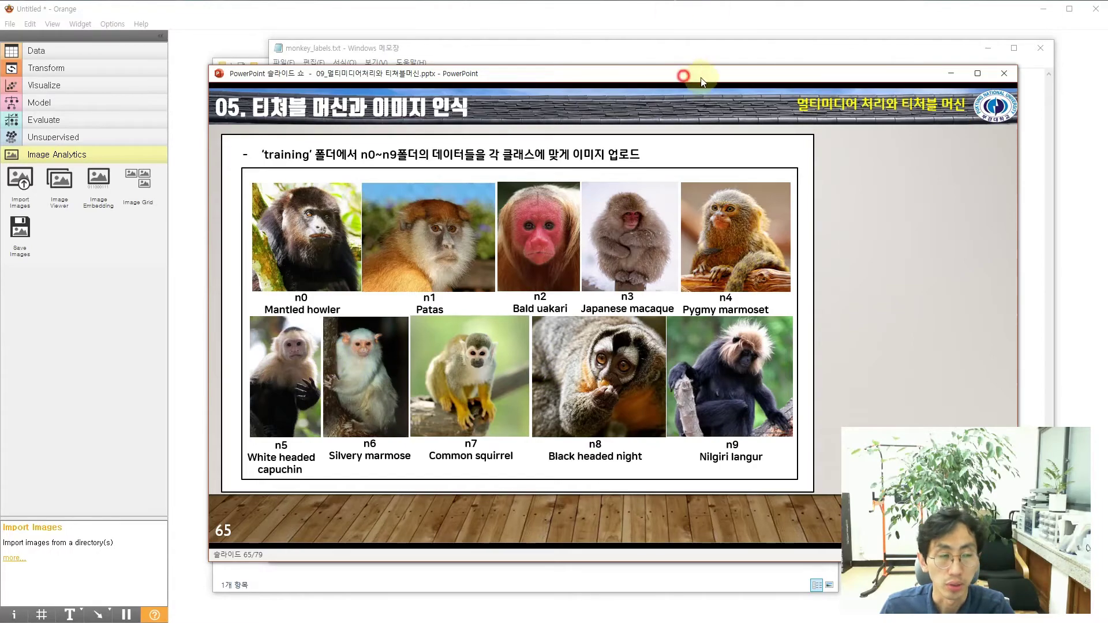
drag(698, 74, 1107, 52)
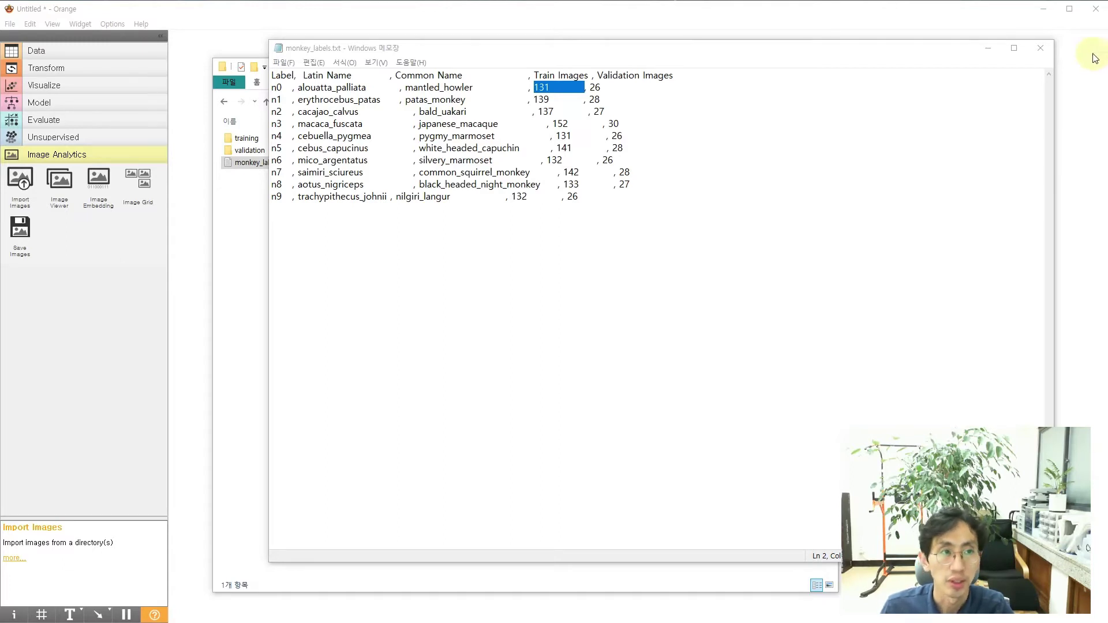
click(1041, 48)
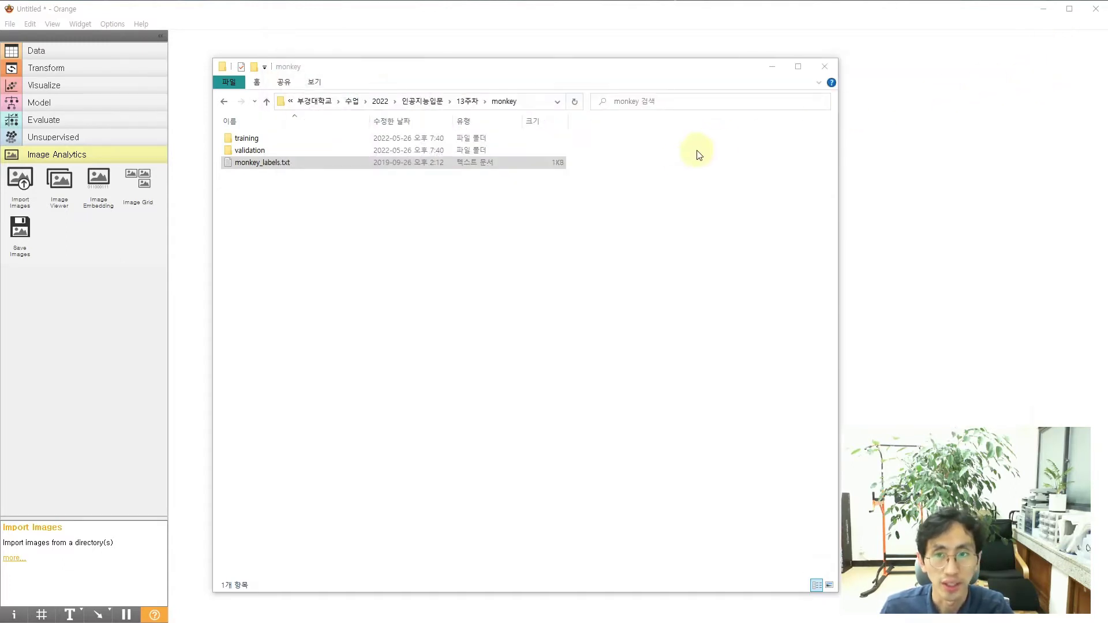
Step: Copy the monkey folder's path from File Explorer and go to that location in the Import Images directory chooser in Orange
click(534, 104)
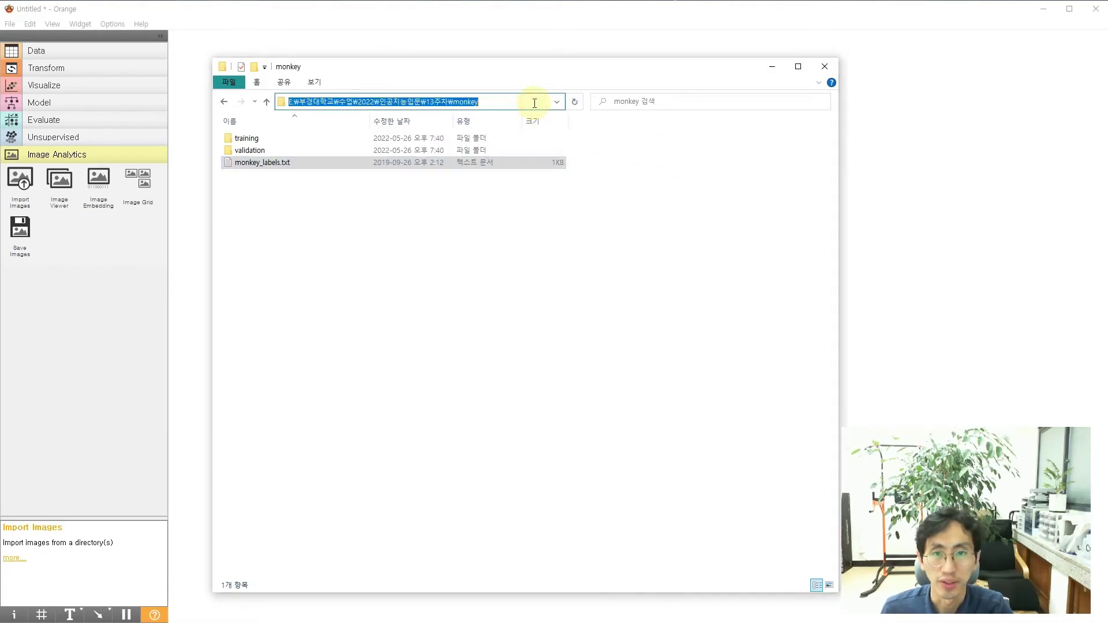
click(772, 65)
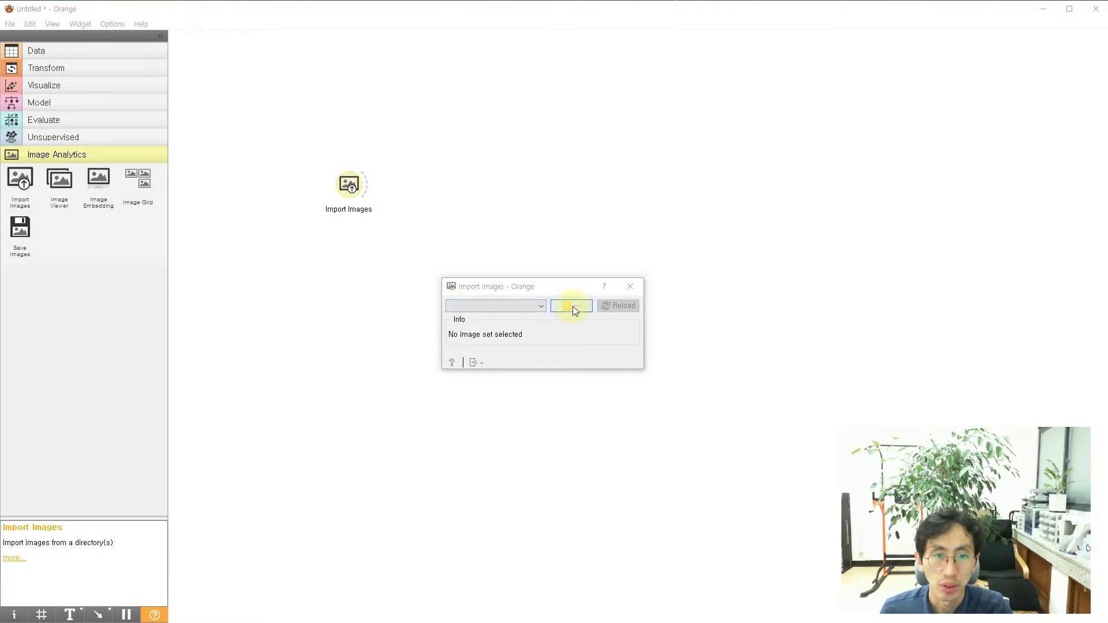
click(567, 311)
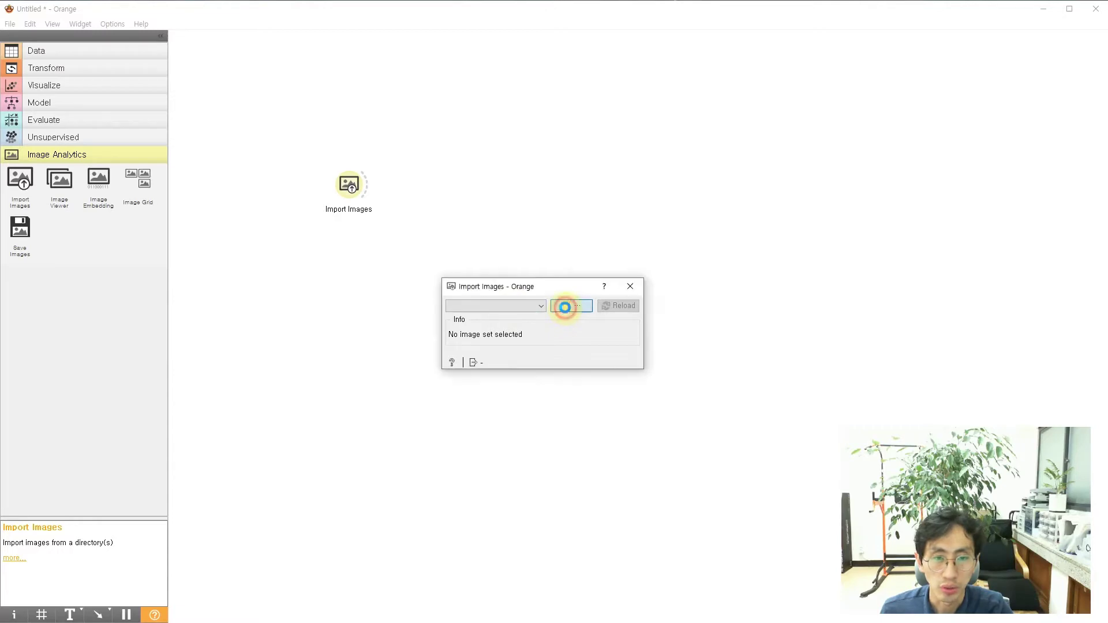
click(549, 158)
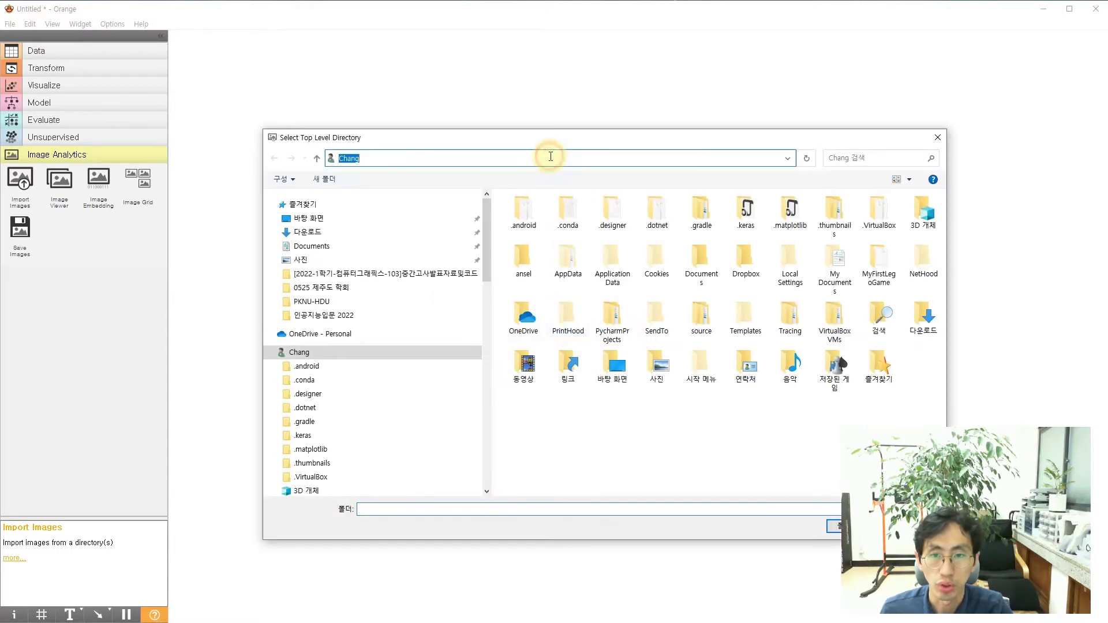
text(E:₩부경대학교₩수업₩2022₩인공지능입문₩13주차₩monkey)
key(ctrl+a)
key(Return)
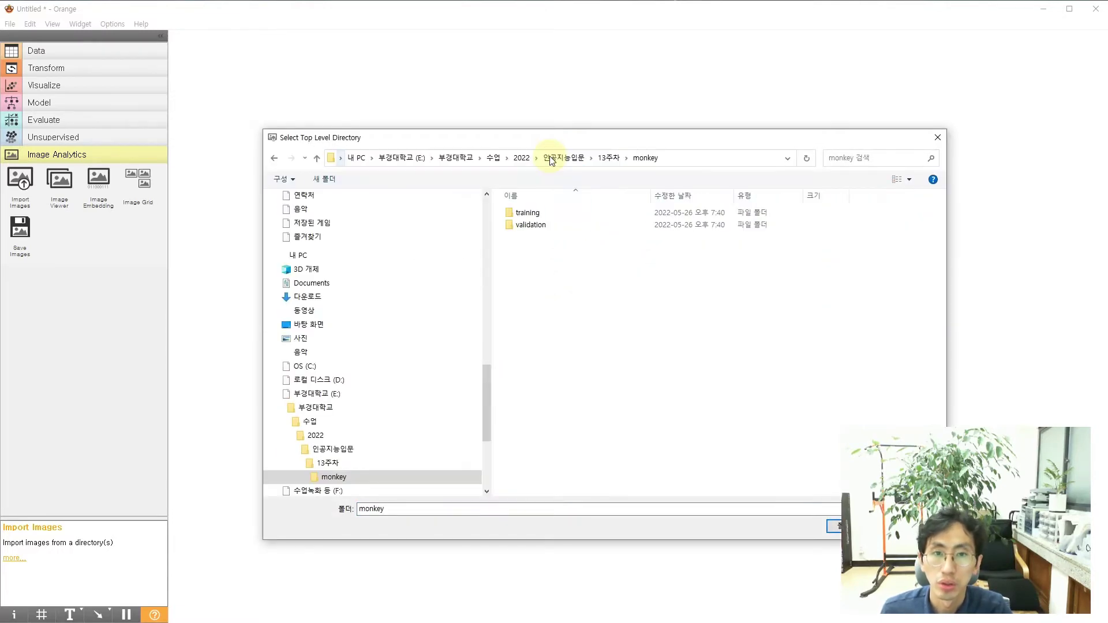
Step: Load the inner training folder, which holds the n0–n9 subfolders, as the Import Images source directory
double_click(549, 213)
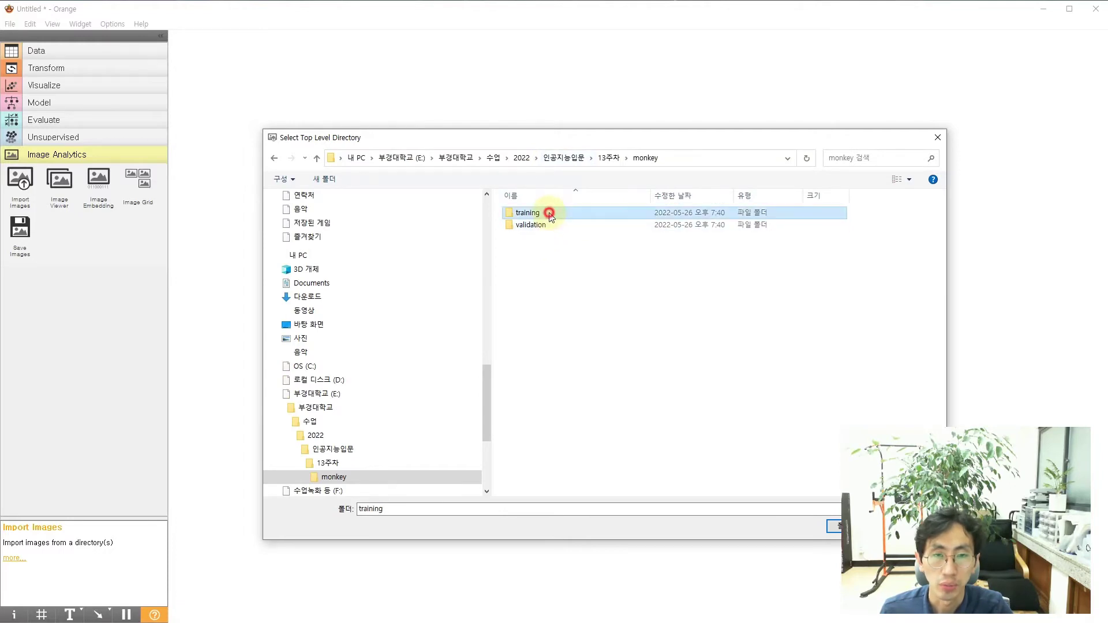
double_click(549, 213)
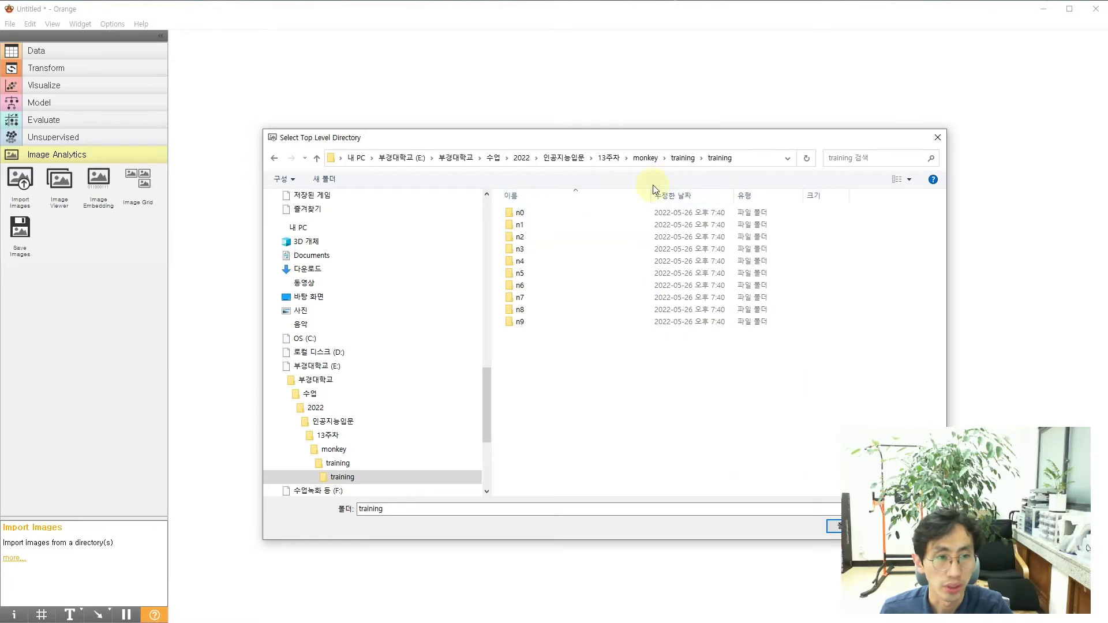
click(758, 145)
drag(759, 145, 692, 98)
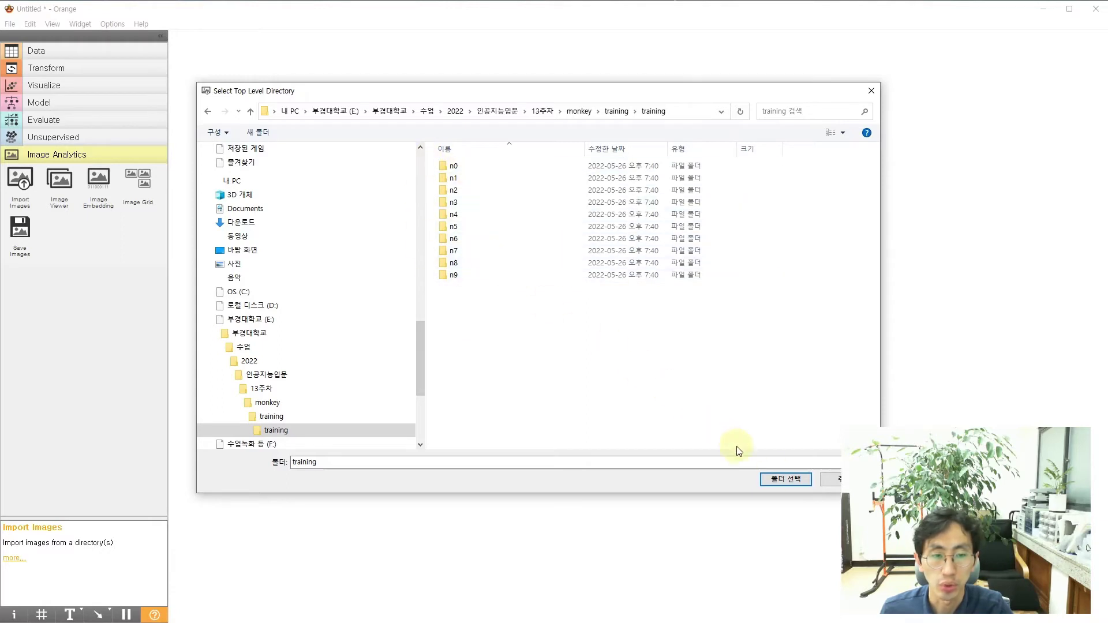
click(785, 480)
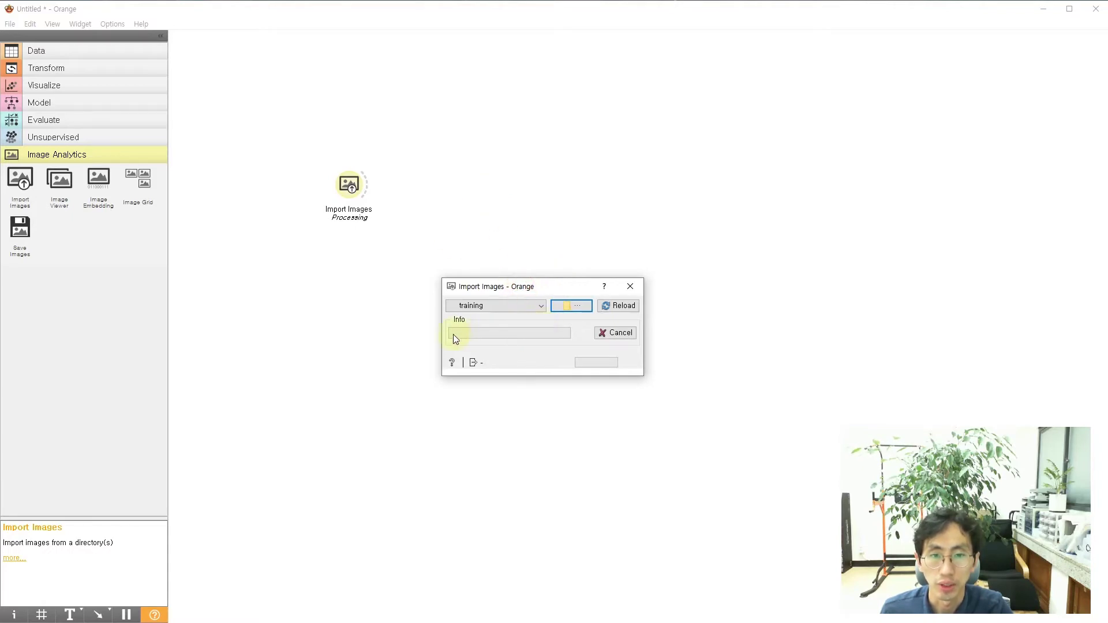
Step: Close the Import Images settings and add an Image Viewer widget linked to the Import Images output
key(Escape)
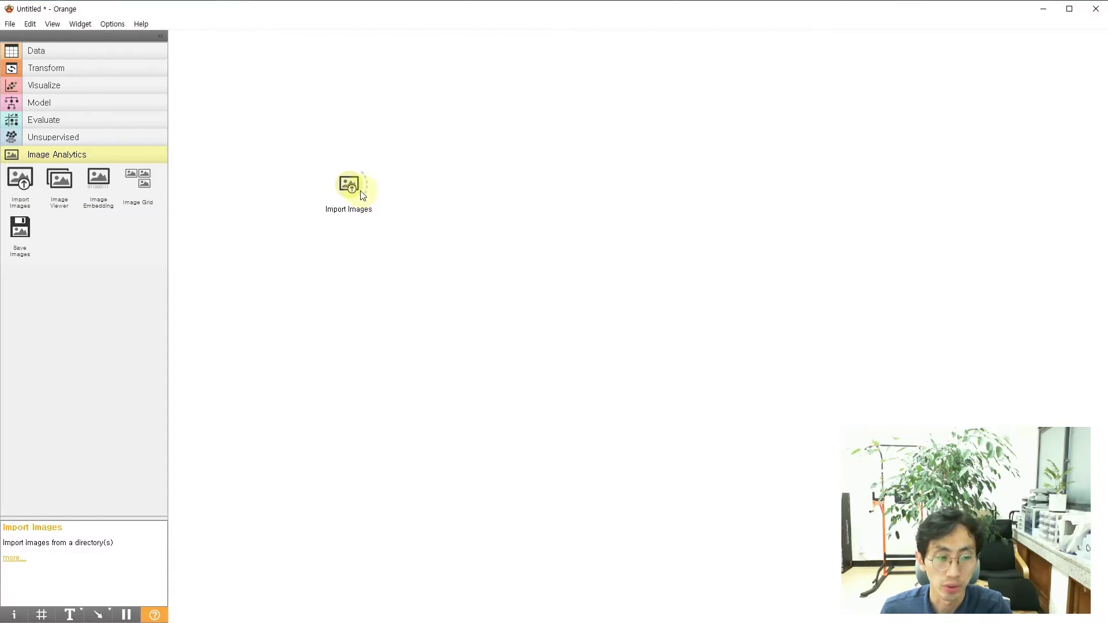
drag(368, 186, 388, 189)
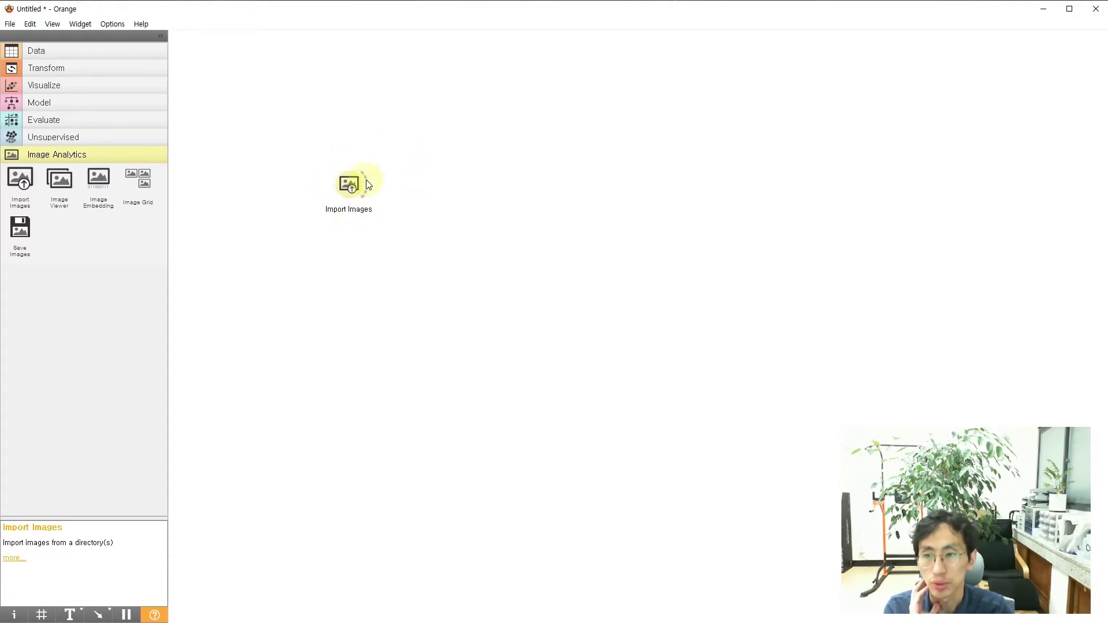
drag(368, 185, 445, 151)
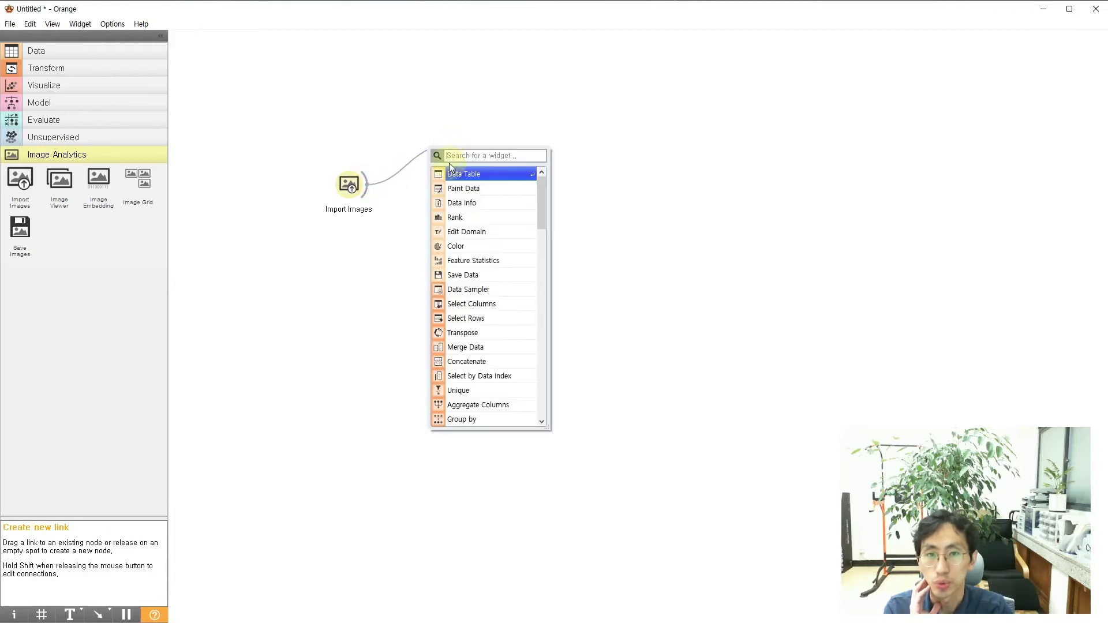
text(image)
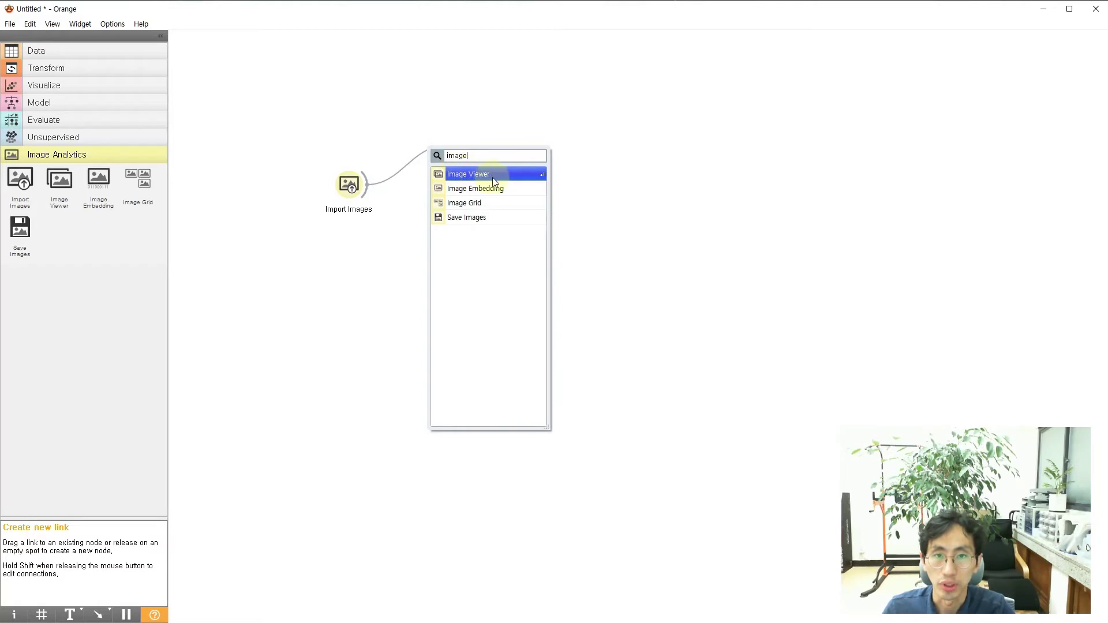
click(493, 179)
Step: Open the Image Viewer, dismiss its hint, examine the imported thumbnails and their category labels across the classes, and close it
double_click(469, 147)
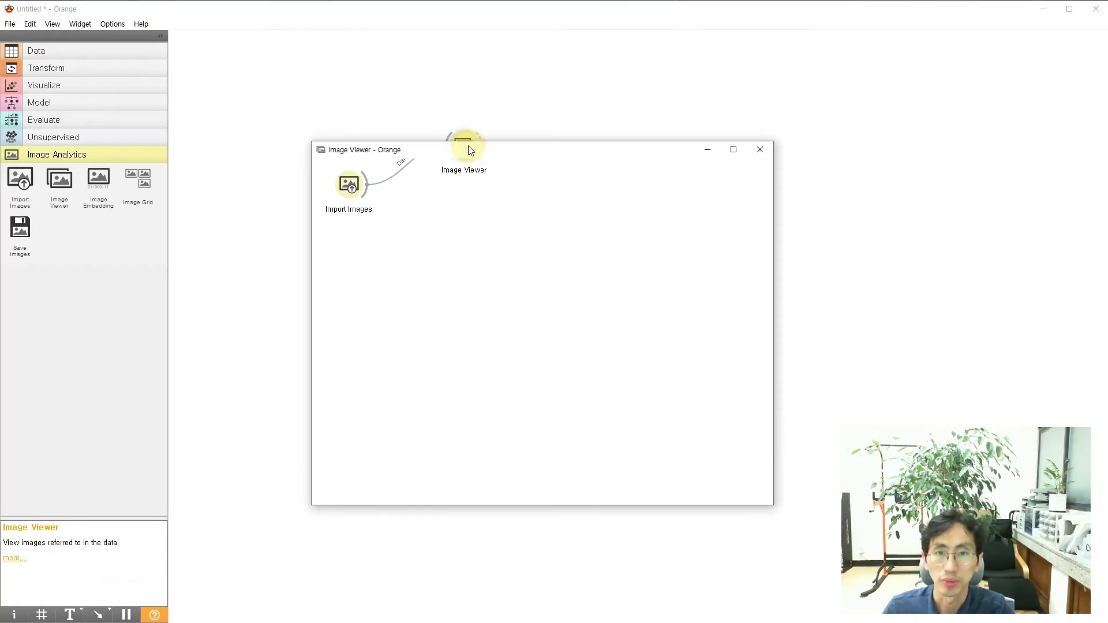
drag(524, 150, 647, 69)
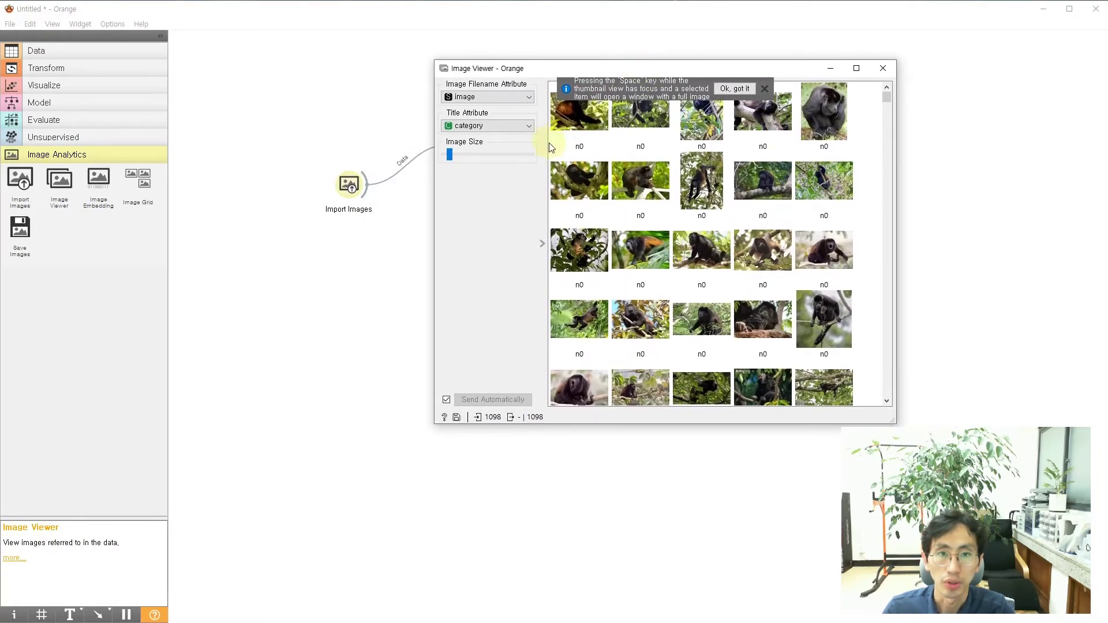
click(767, 88)
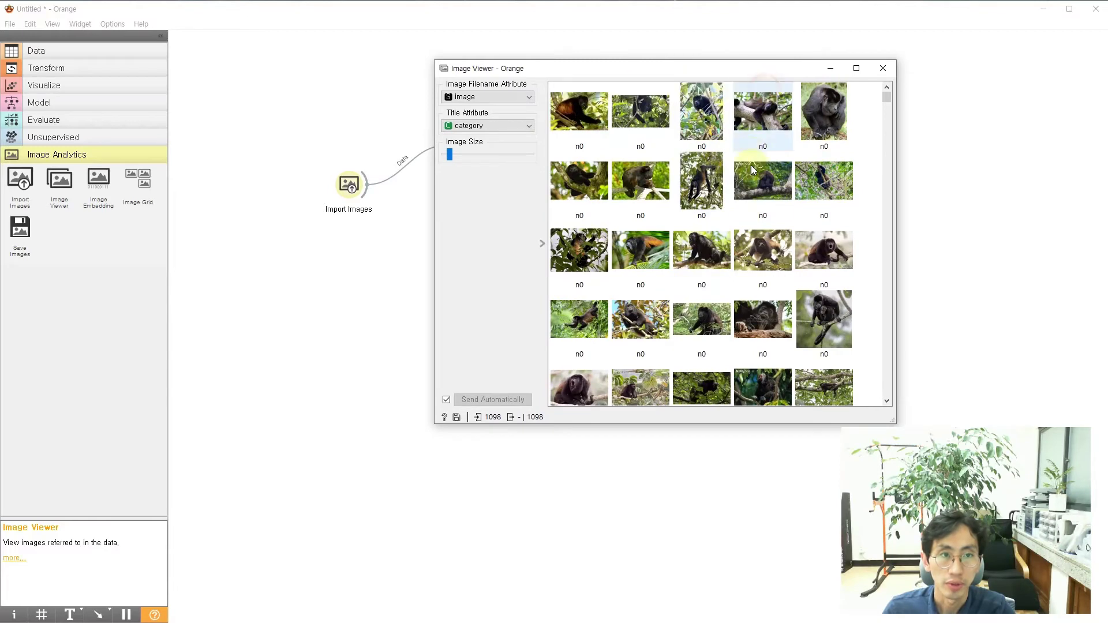
click(744, 184)
scroll(641, 184, down, 10)
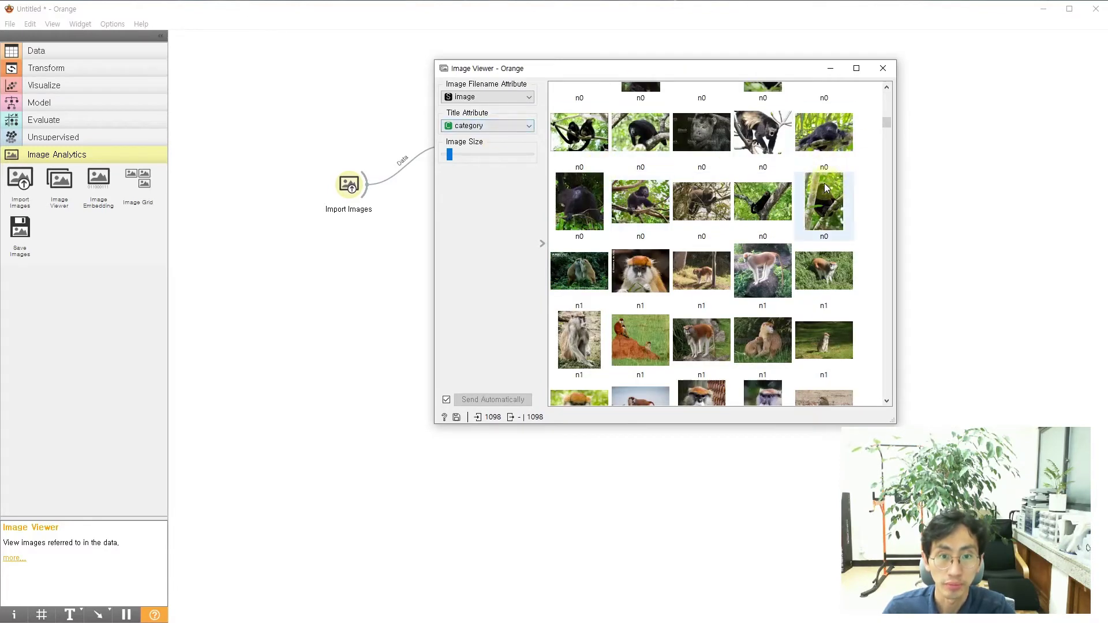
click(737, 222)
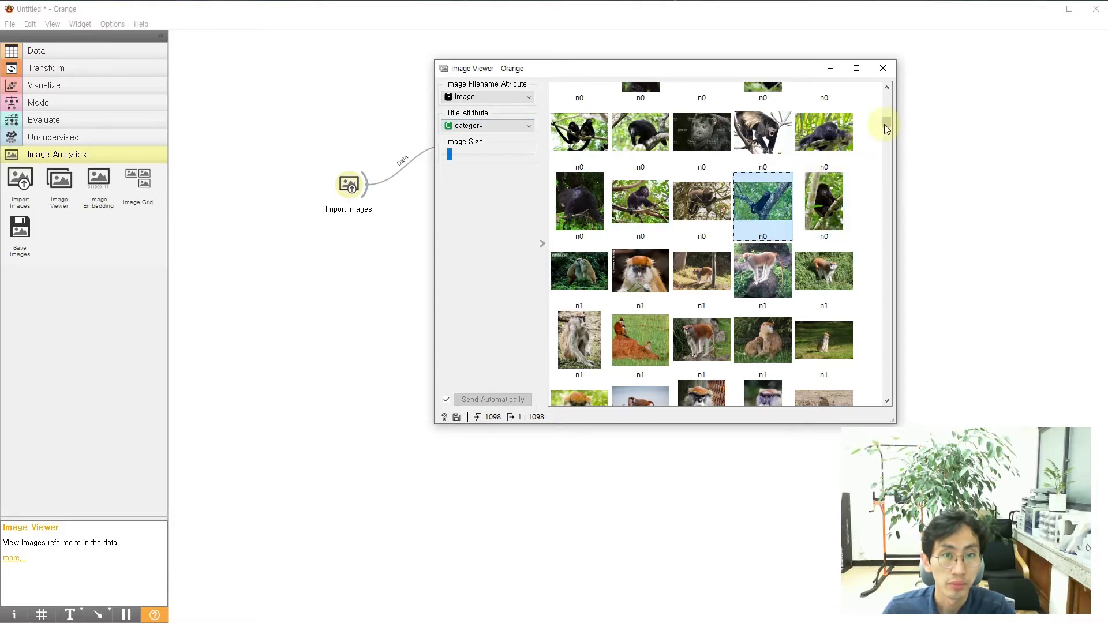
drag(884, 123, 887, 128)
scroll(870, 219, down, 20)
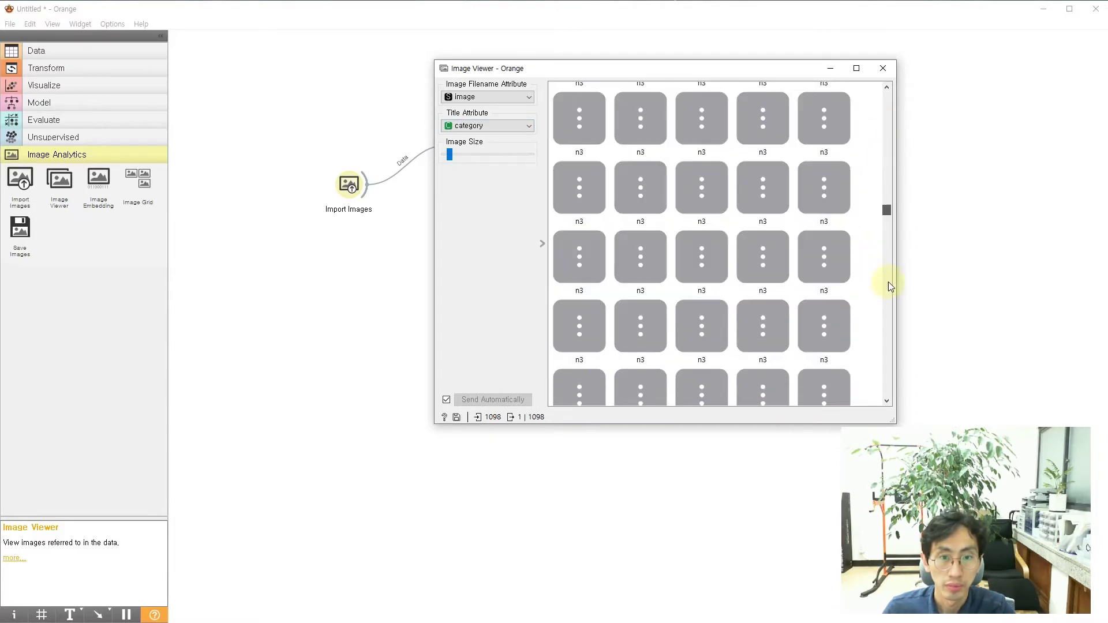
click(766, 253)
scroll(765, 251, down, 1)
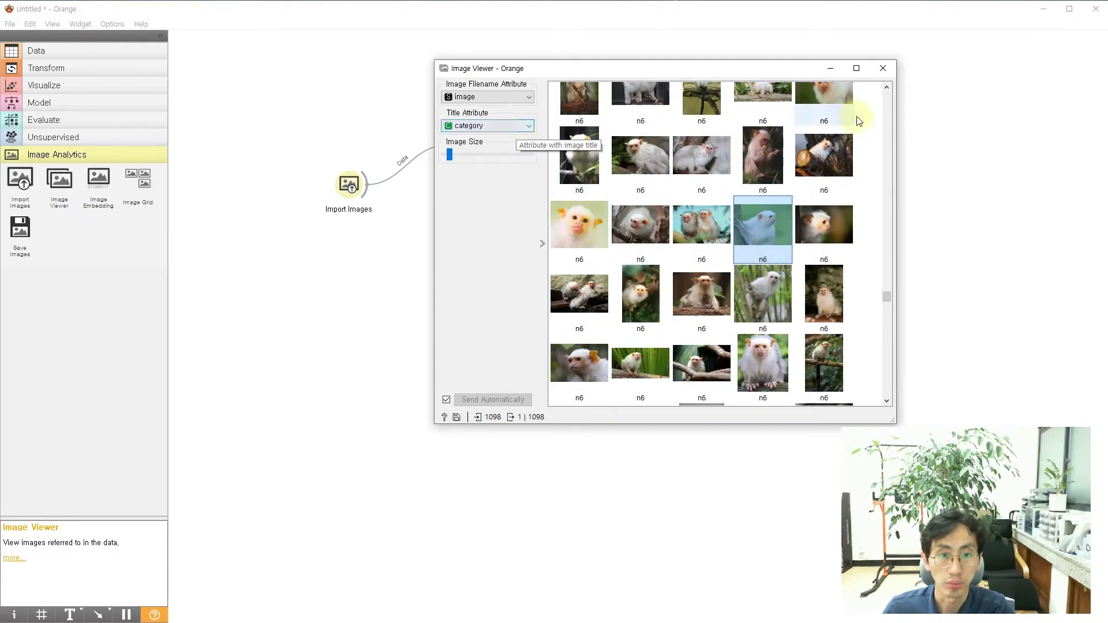
click(884, 70)
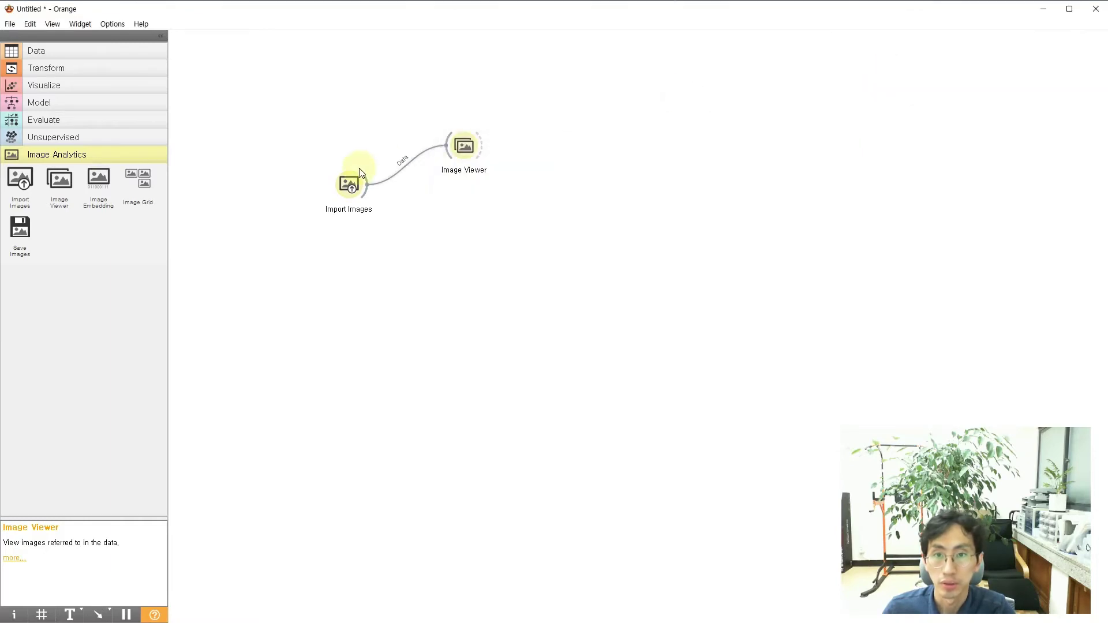
Step: Reopen the Import Images widget, check the image and category summary for the training folder, and close it
click(349, 186)
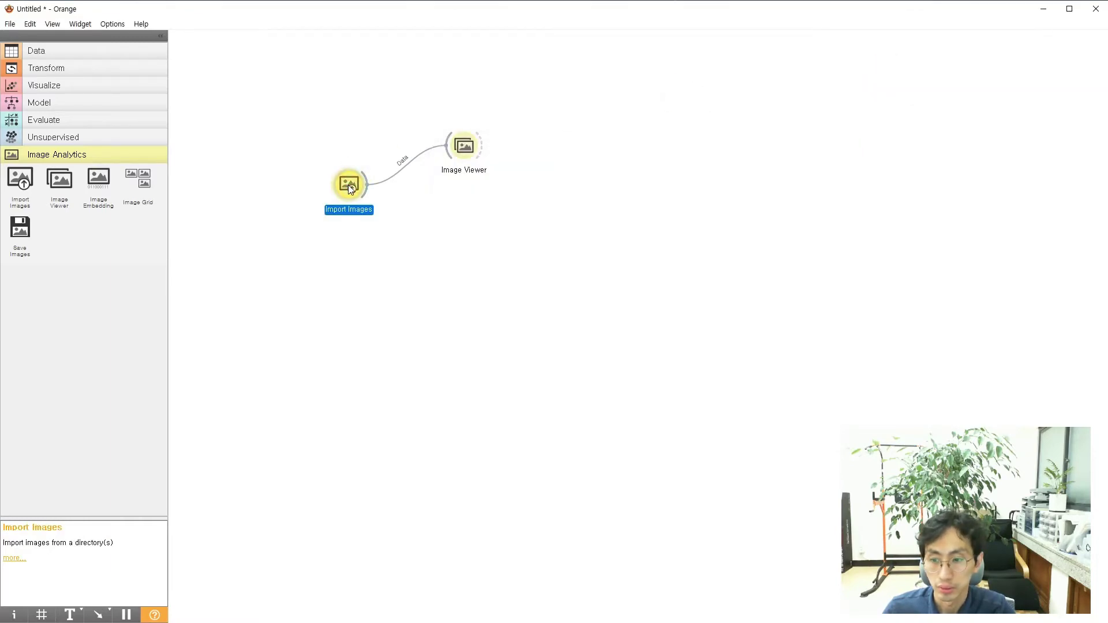
double_click(349, 184)
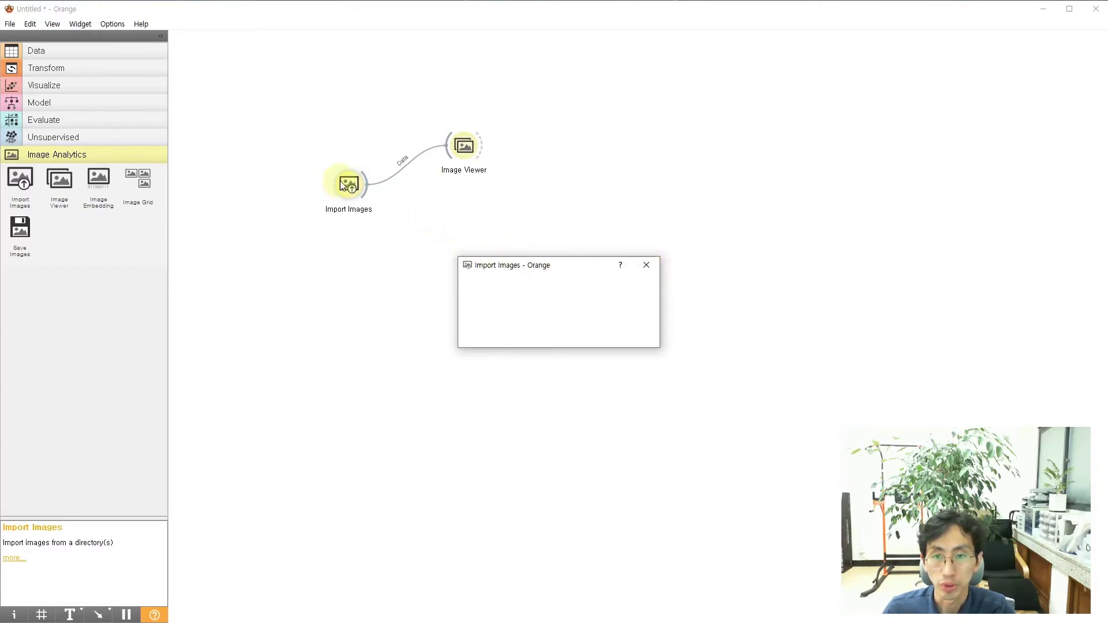
double_click(361, 191)
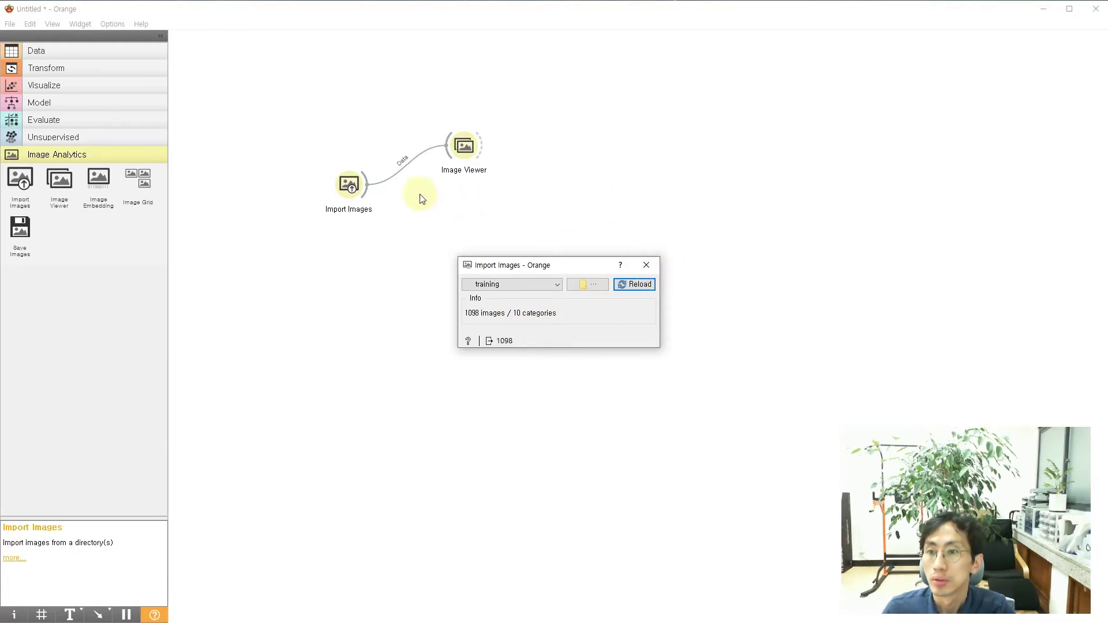
click(646, 265)
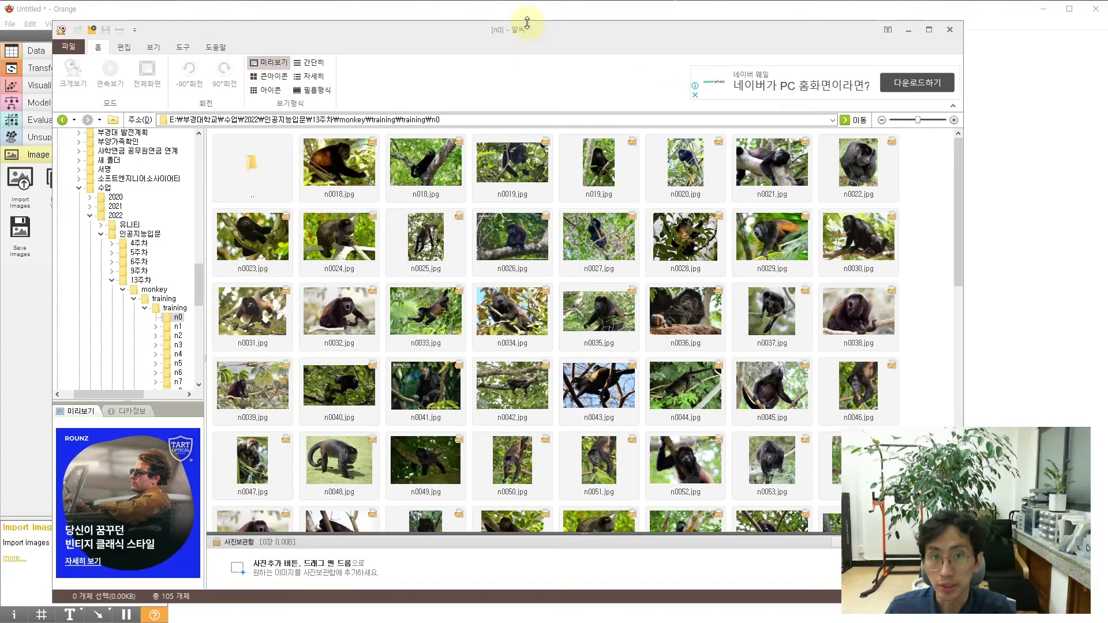
Step: Switch to the ALSee (알씨) image browser showing folder n0, reposition and narrow its window, and look through the photos
click(527, 28)
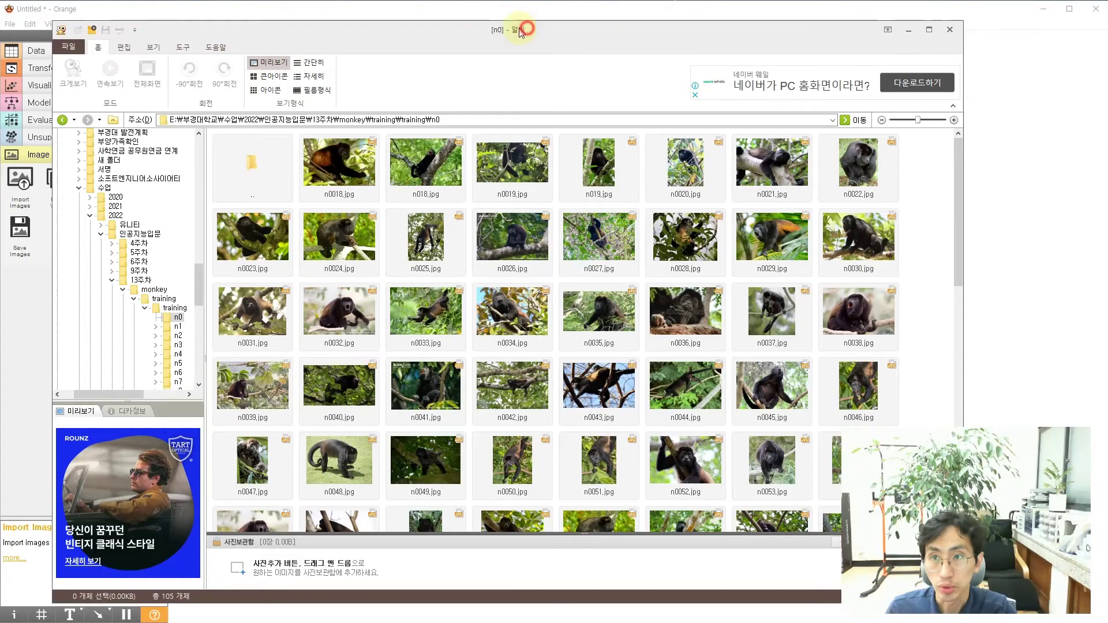
drag(520, 29, 475, 13)
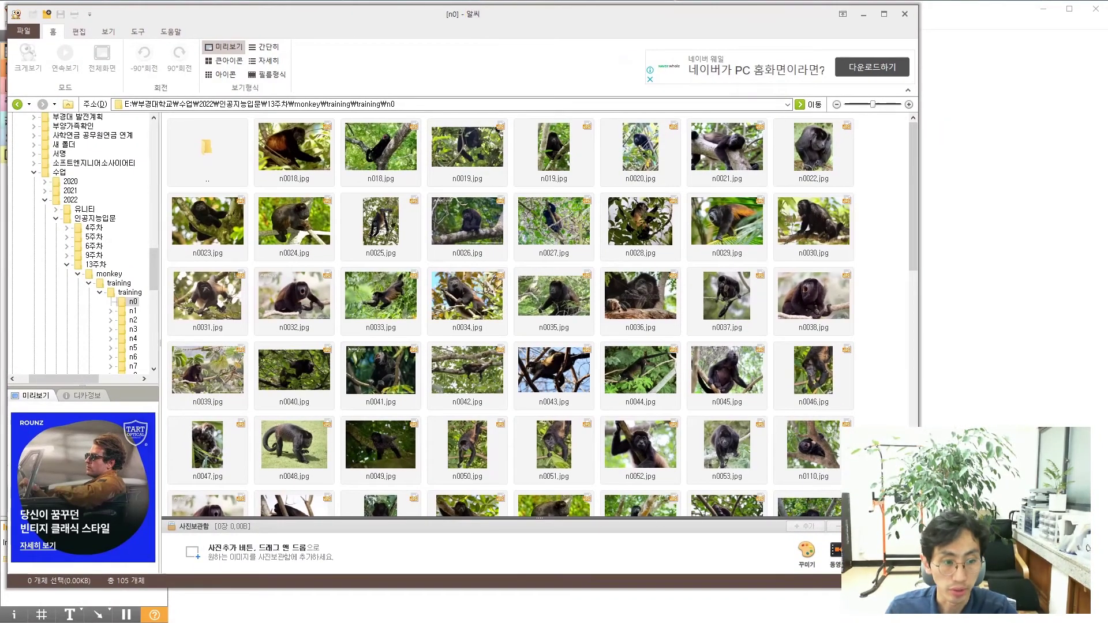
drag(789, 586, 754, 516)
click(915, 341)
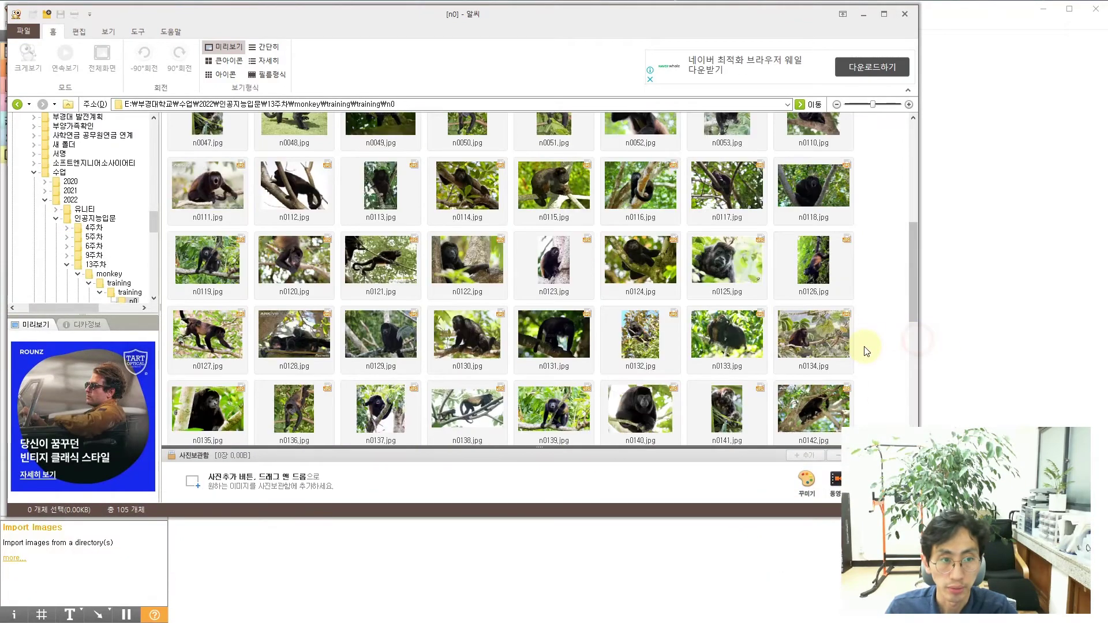
drag(920, 353, 822, 372)
drag(771, 519, 768, 584)
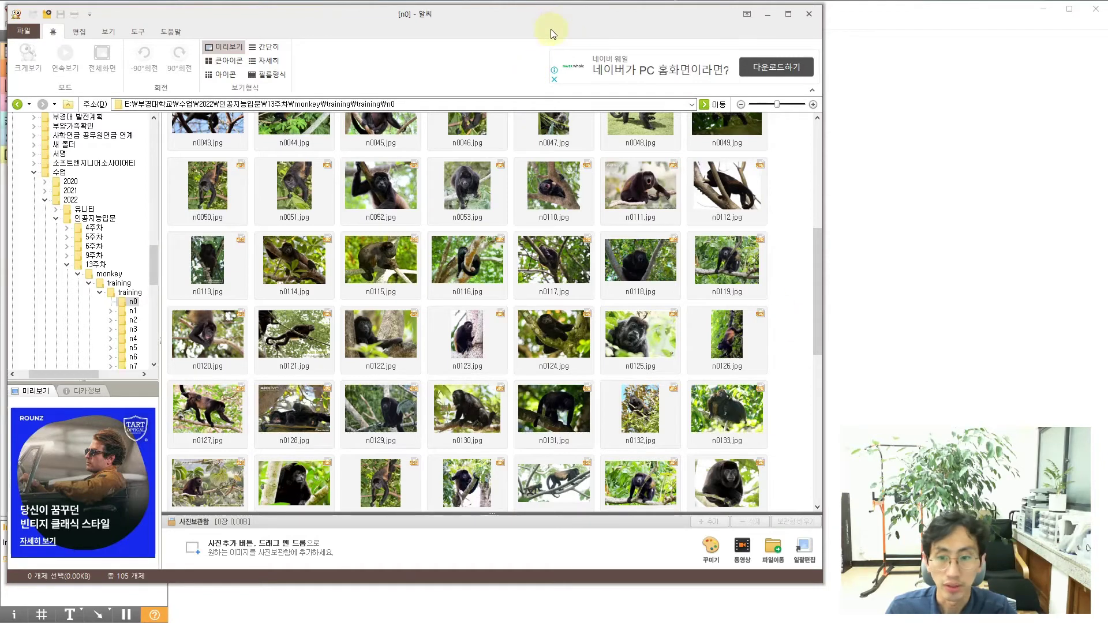
drag(537, 18, 532, 16)
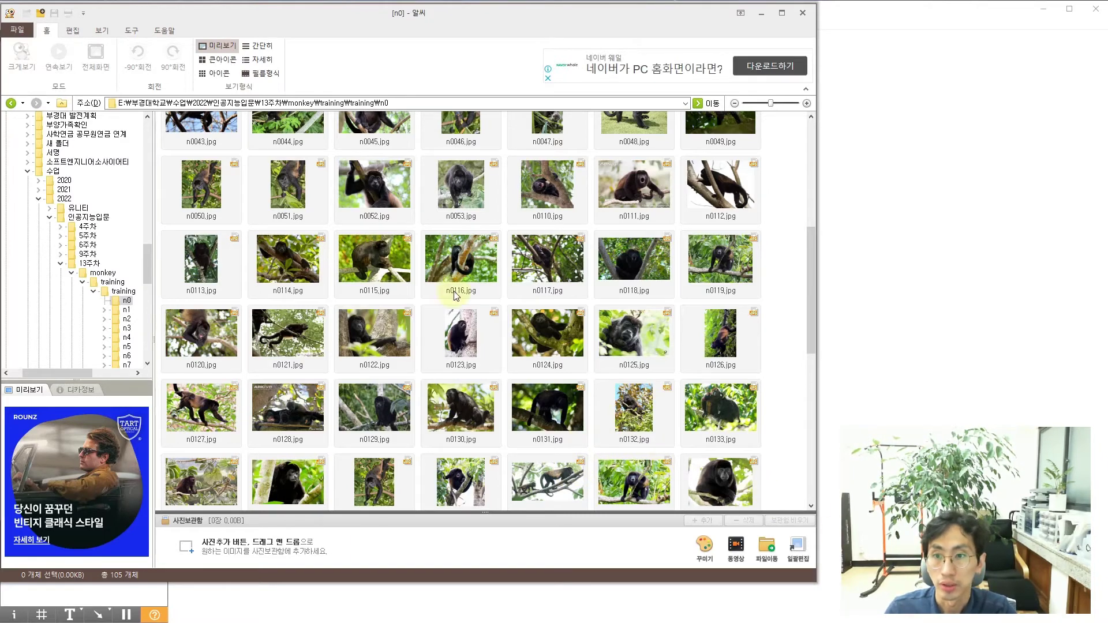
Step: Select all images in the n0 folder and add them to the photo basket (사진보관함)
click(429, 103)
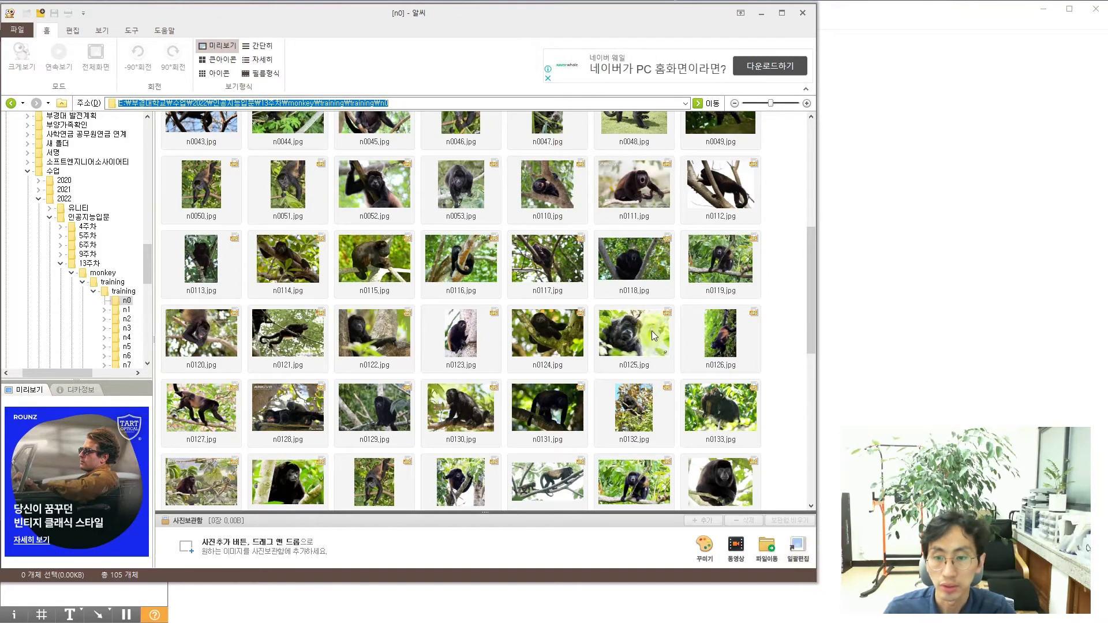
scroll(660, 332, up, 5)
key(ctrl+a)
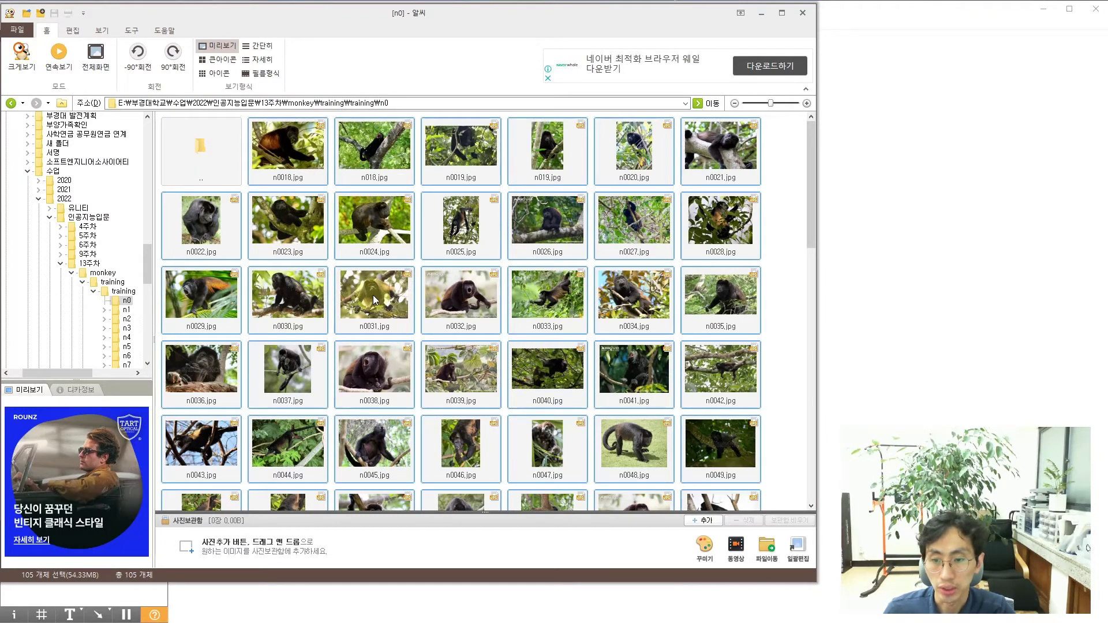
drag(374, 301, 336, 555)
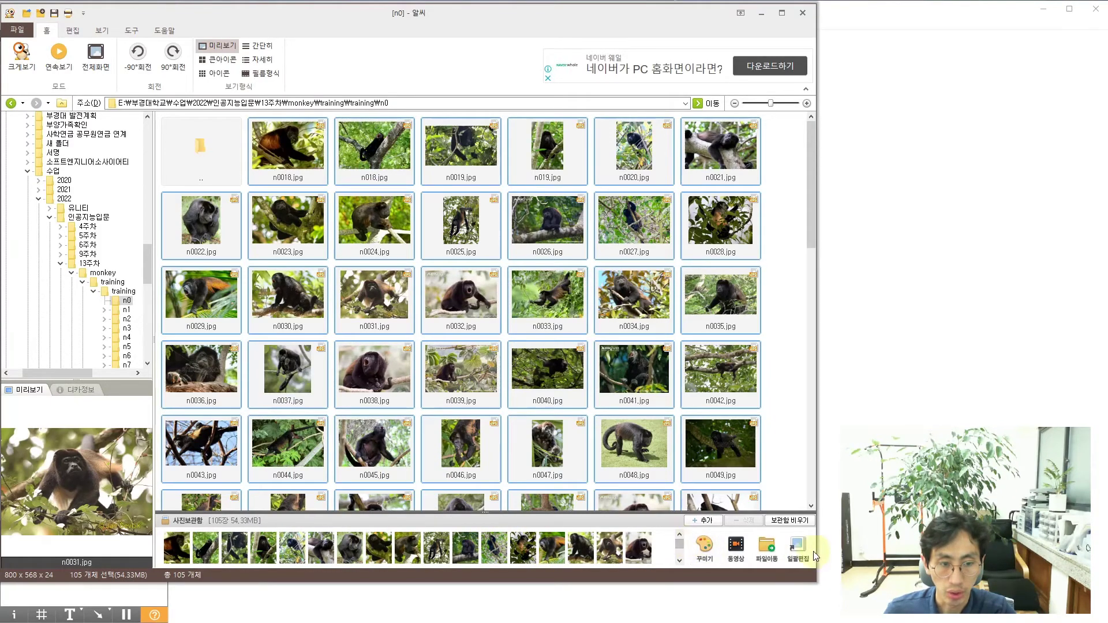
Step: Start a batch edit (일괄편집) of the basket images with only size change and format conversion enabled, excluding rotation and renaming
click(800, 548)
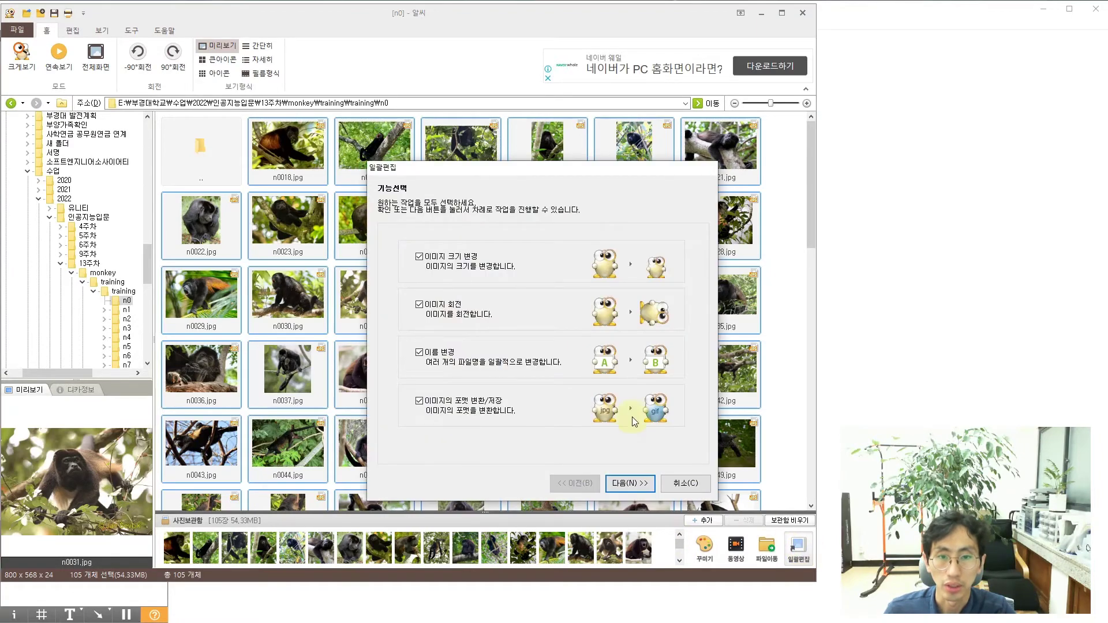
click(420, 305)
click(420, 353)
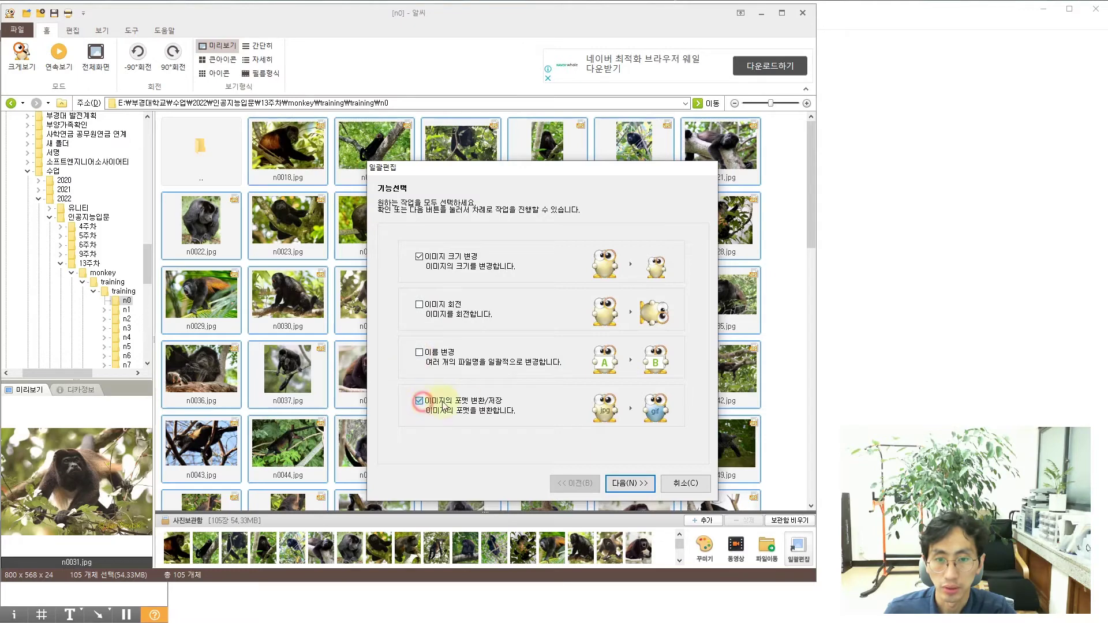
click(629, 483)
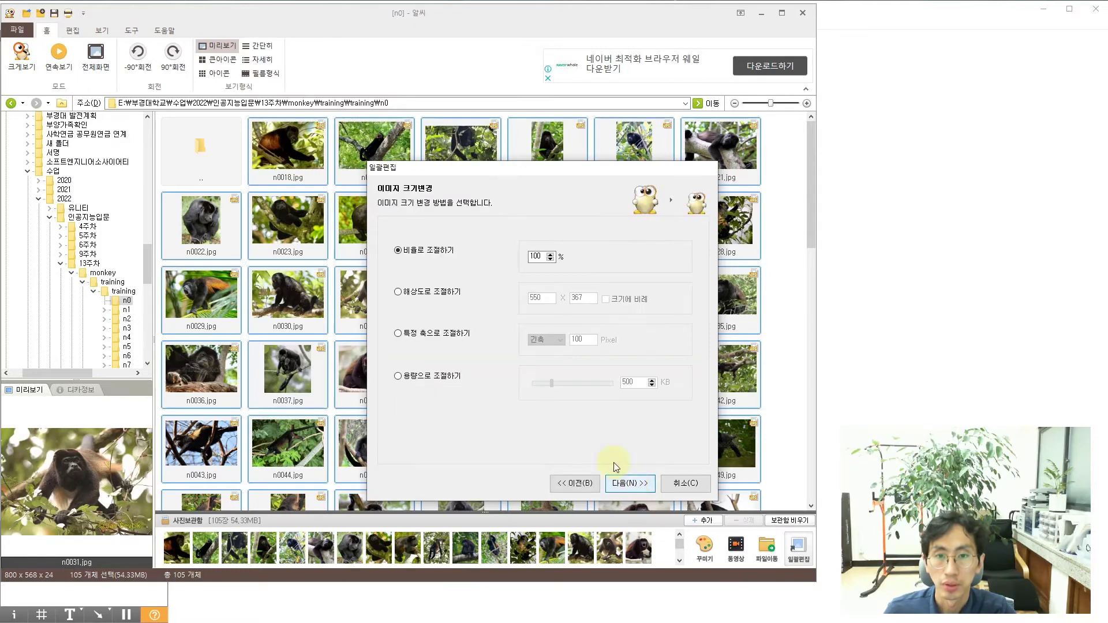
click(433, 291)
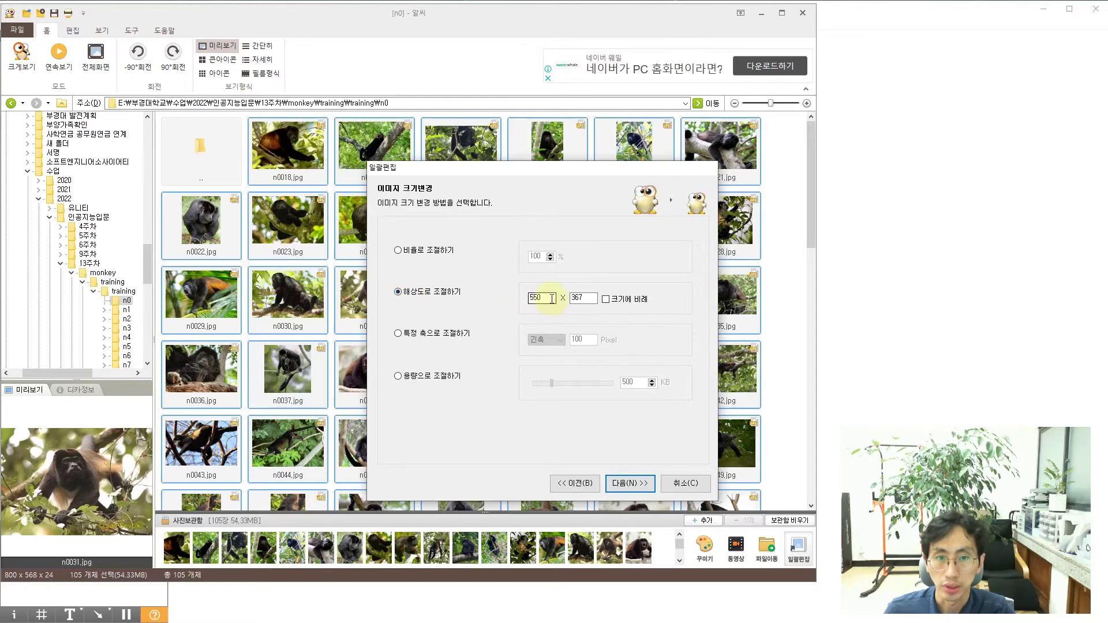
drag(554, 298, 505, 298)
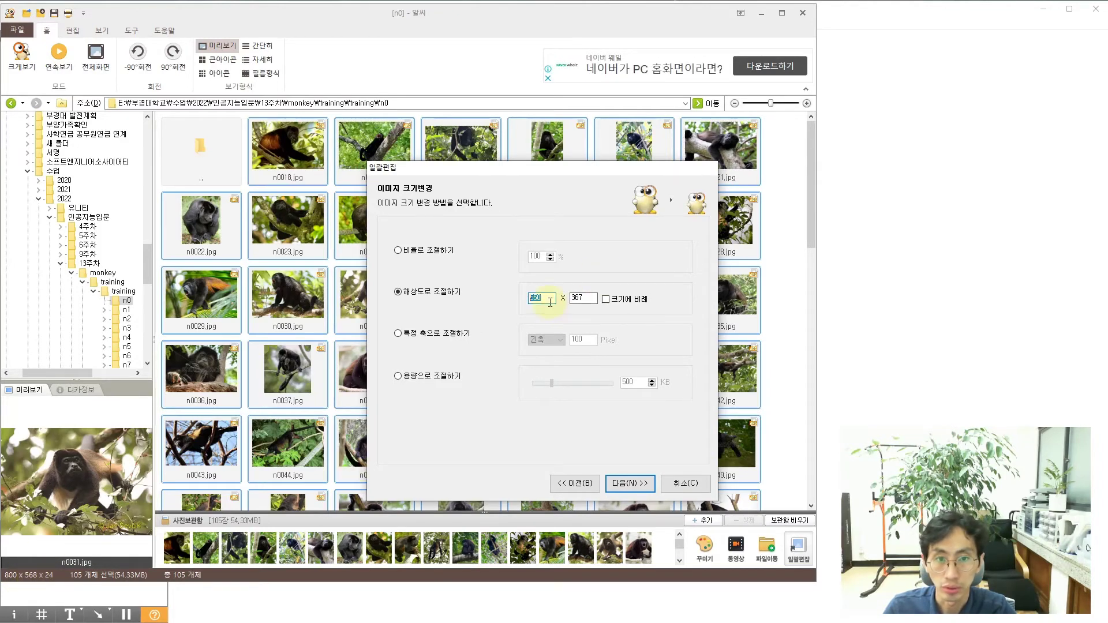
drag(545, 300, 533, 300)
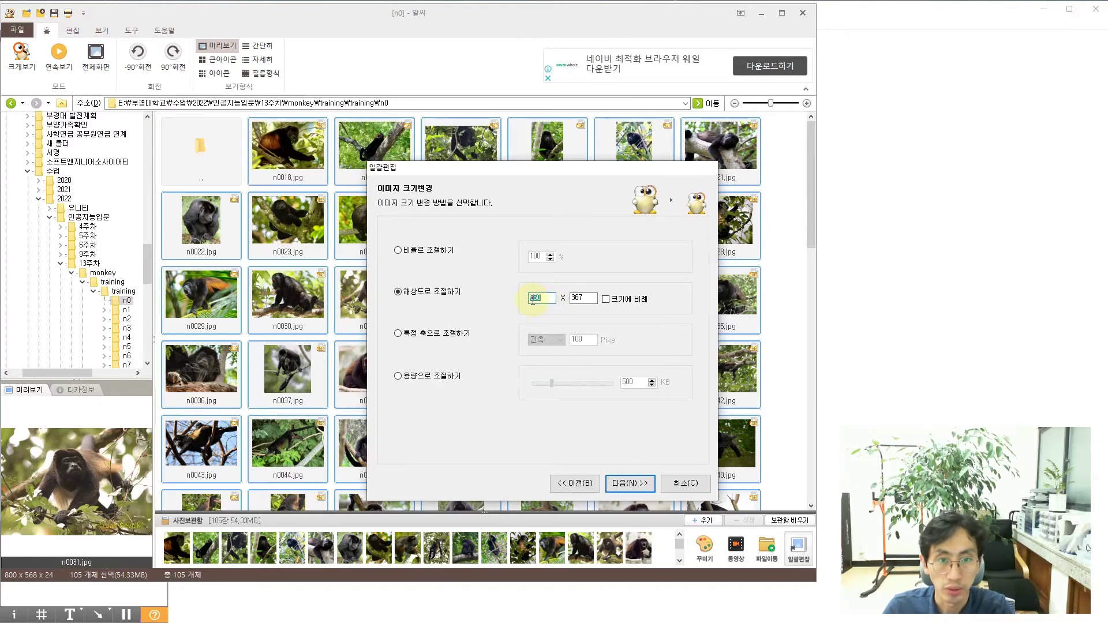
text(240)
key(Tab)
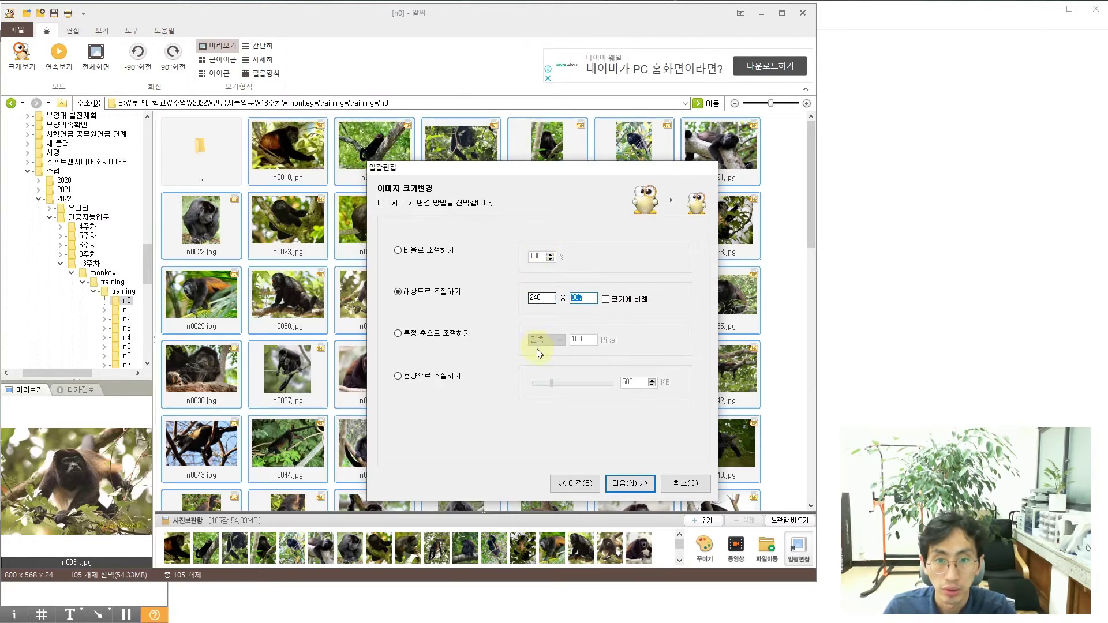
Step: Resize by a specific axis (특정 축으로 조절하기) with the long side (긴축) at 240 pixels, and proceed to the save options
click(399, 335)
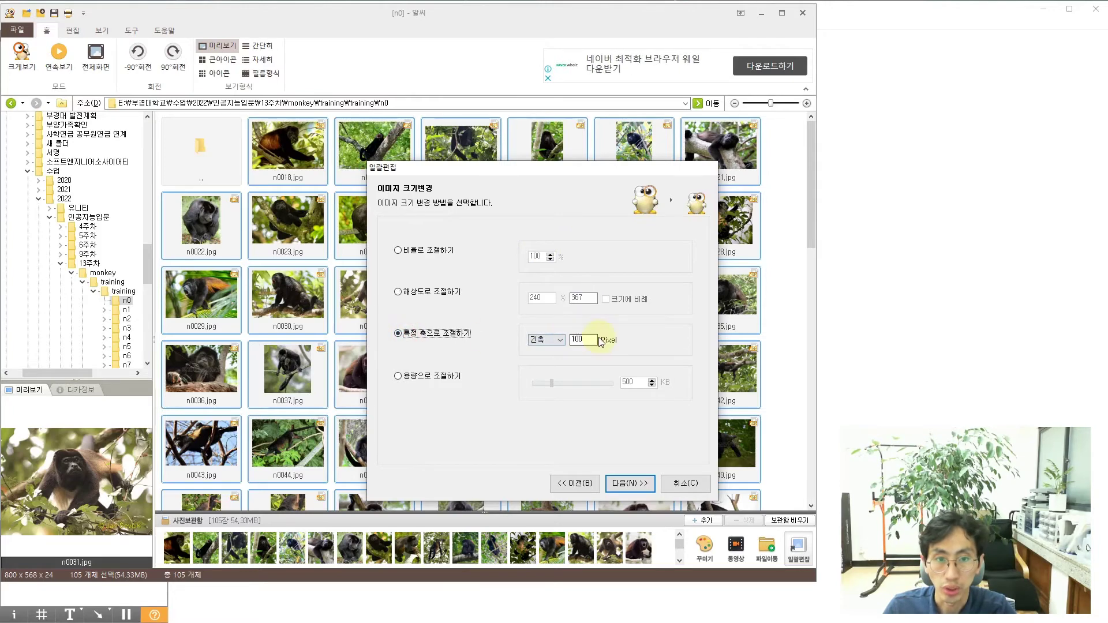
click(590, 341)
drag(589, 341, 535, 344)
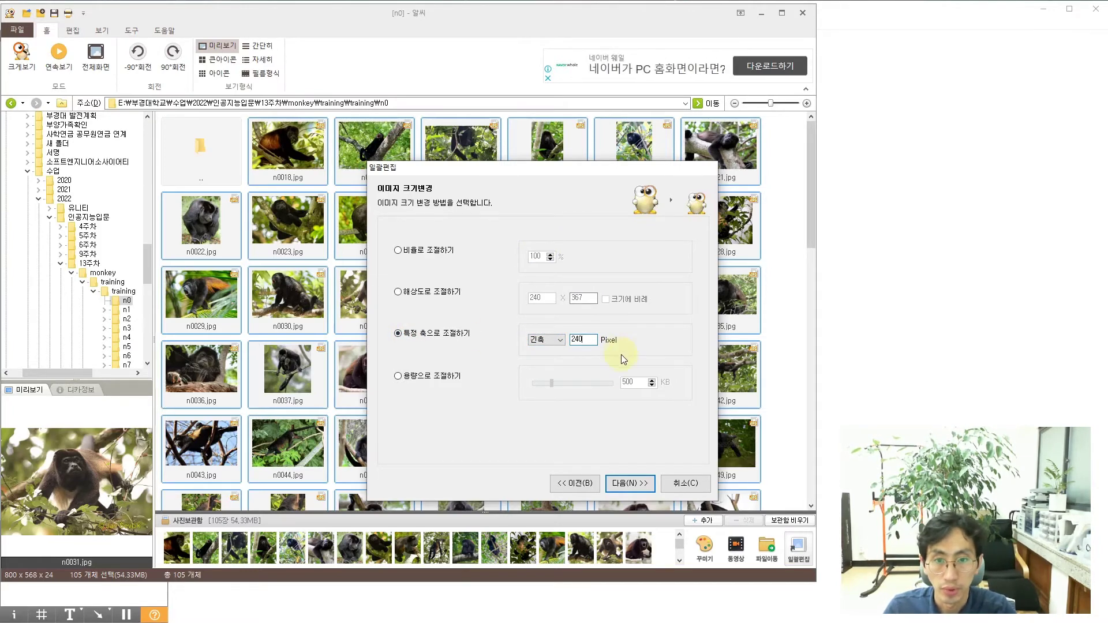
key(Tab)
click(639, 485)
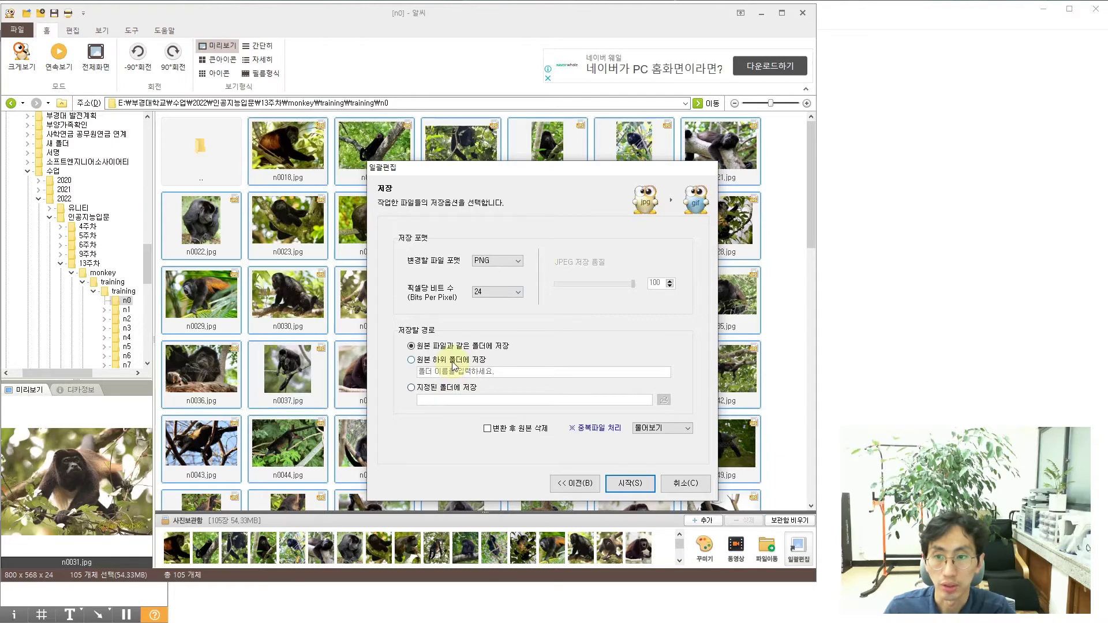
Step: Save the batch output as PNG in a subfolder named resize under the originals, and run the batch edit through to completion
click(439, 390)
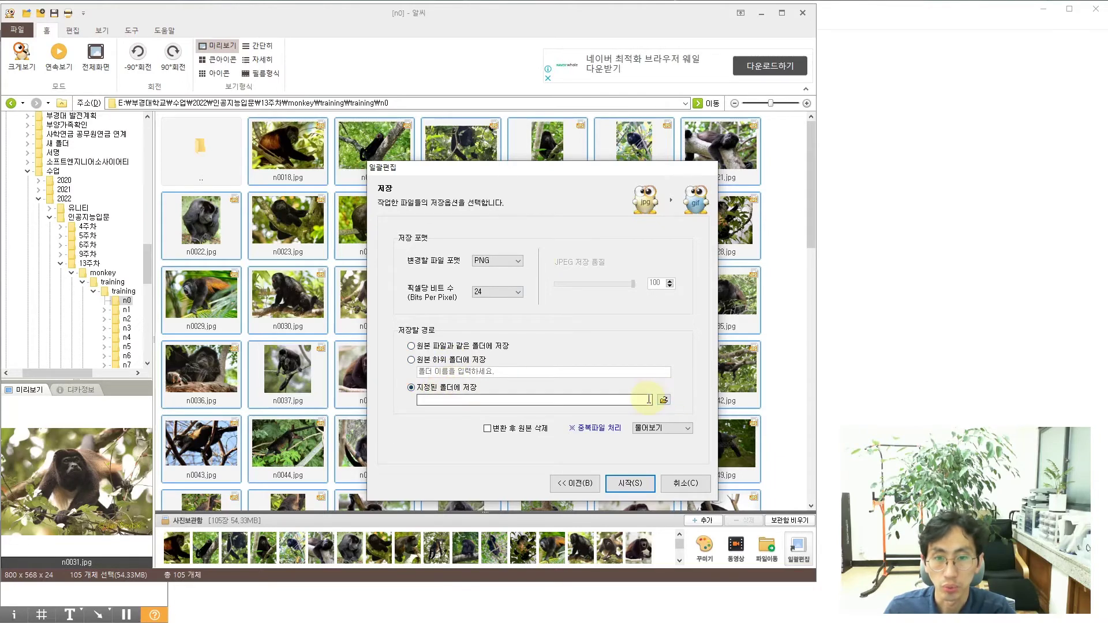
click(455, 363)
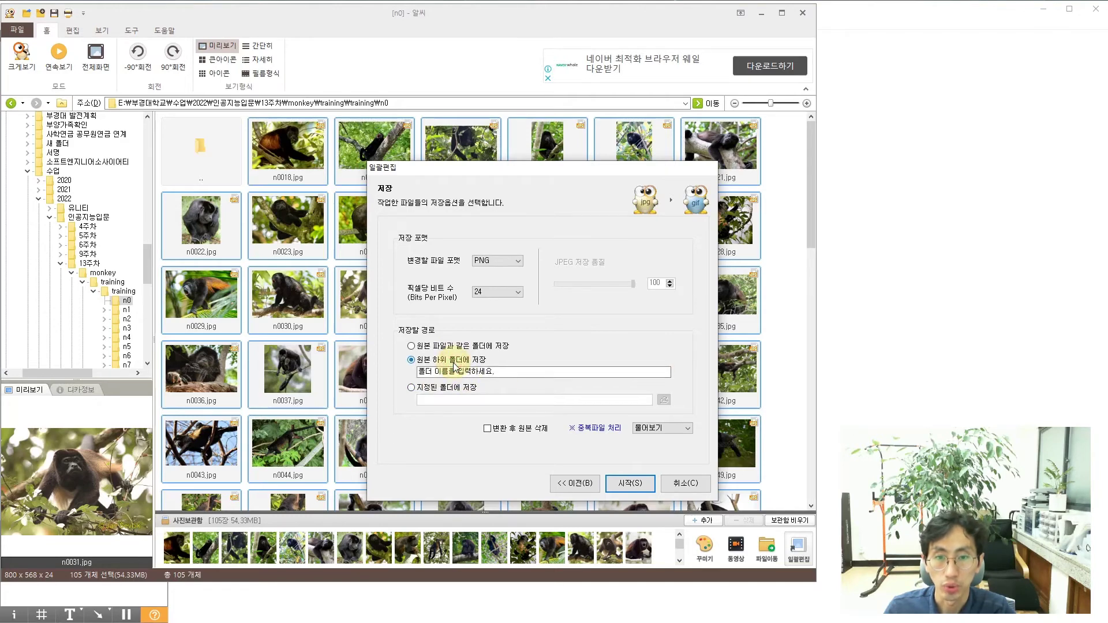
click(505, 373)
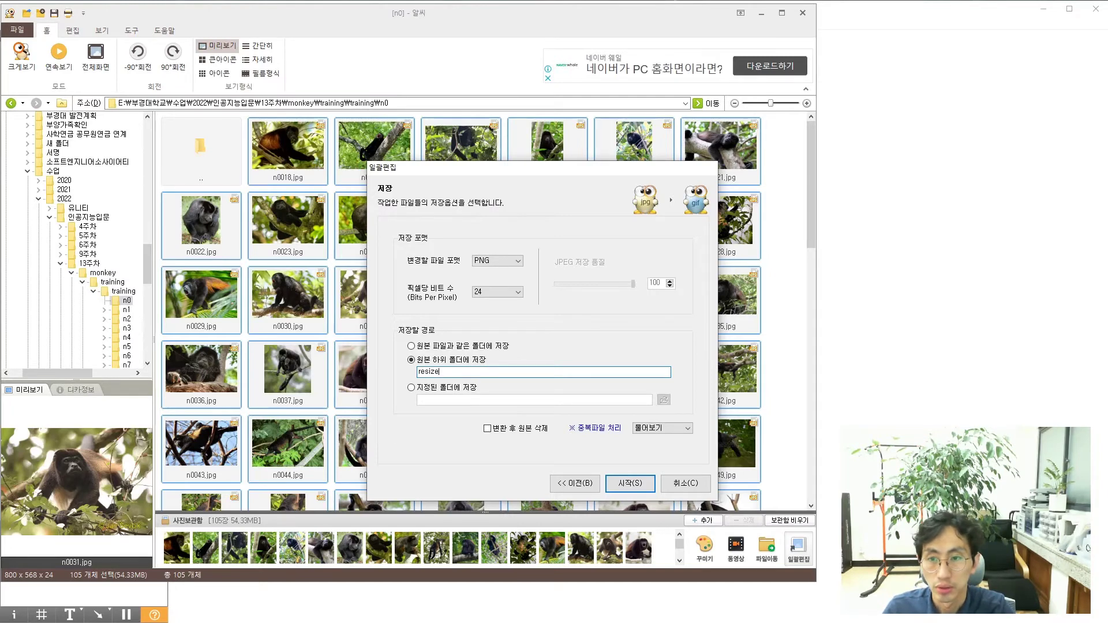
click(643, 485)
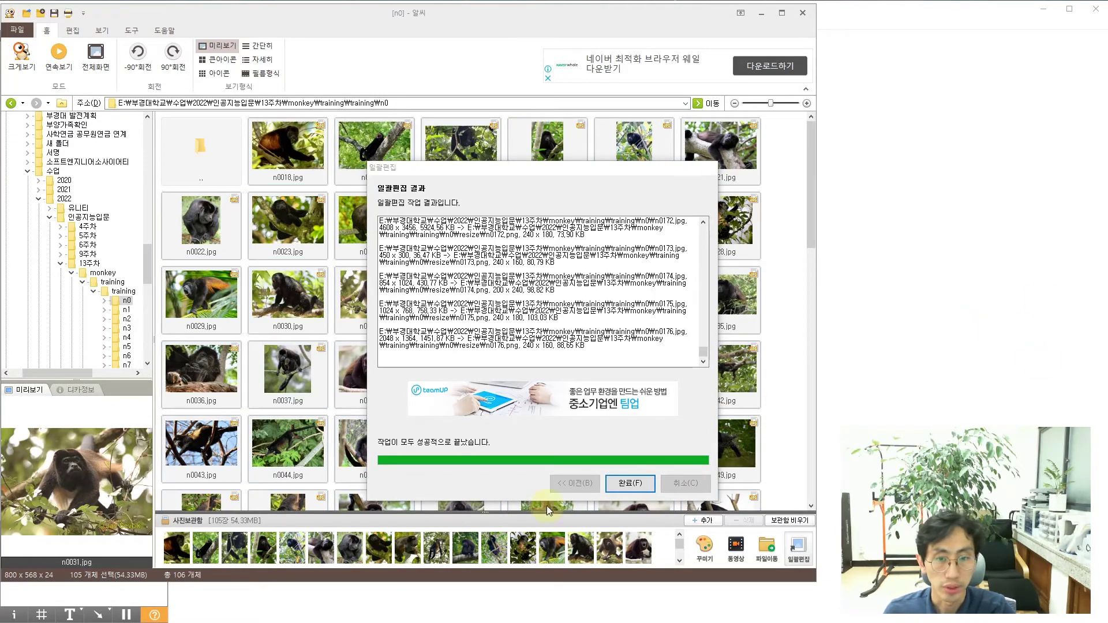
click(631, 483)
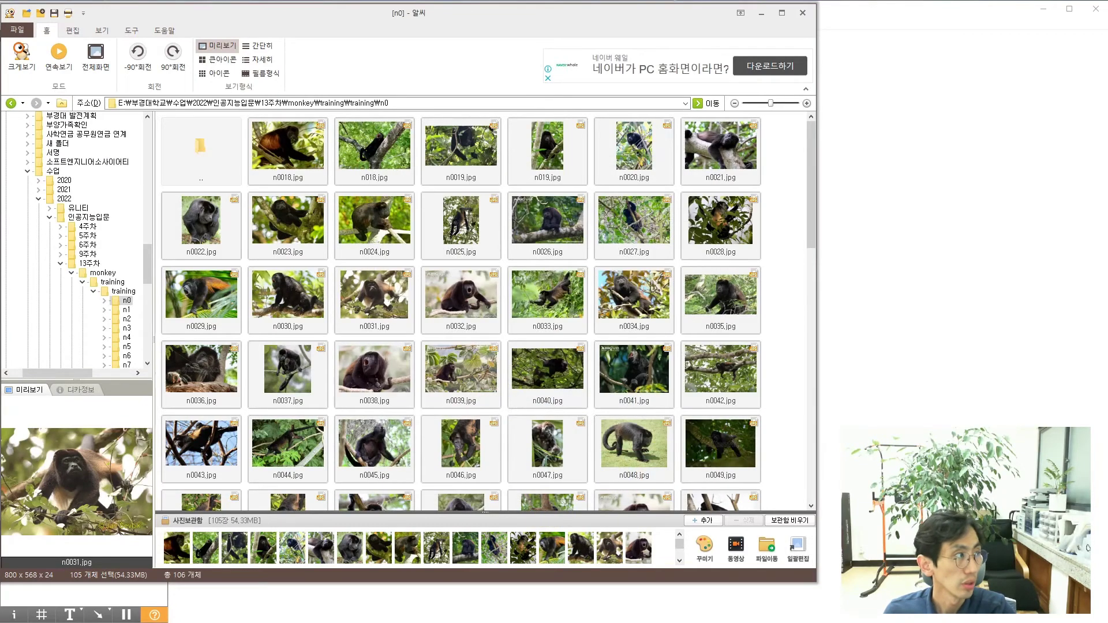
Step: Switch to the File Explorer window showing n0, cut the resize folder, and go to the outer training folder
drag(841, 43, 458, 43)
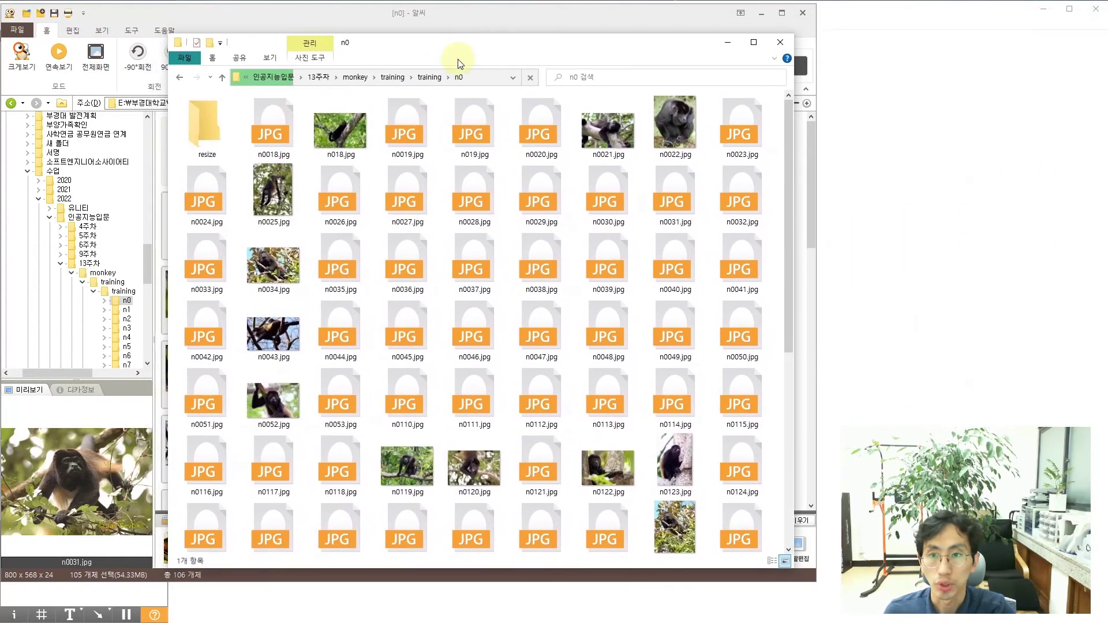
click(219, 133)
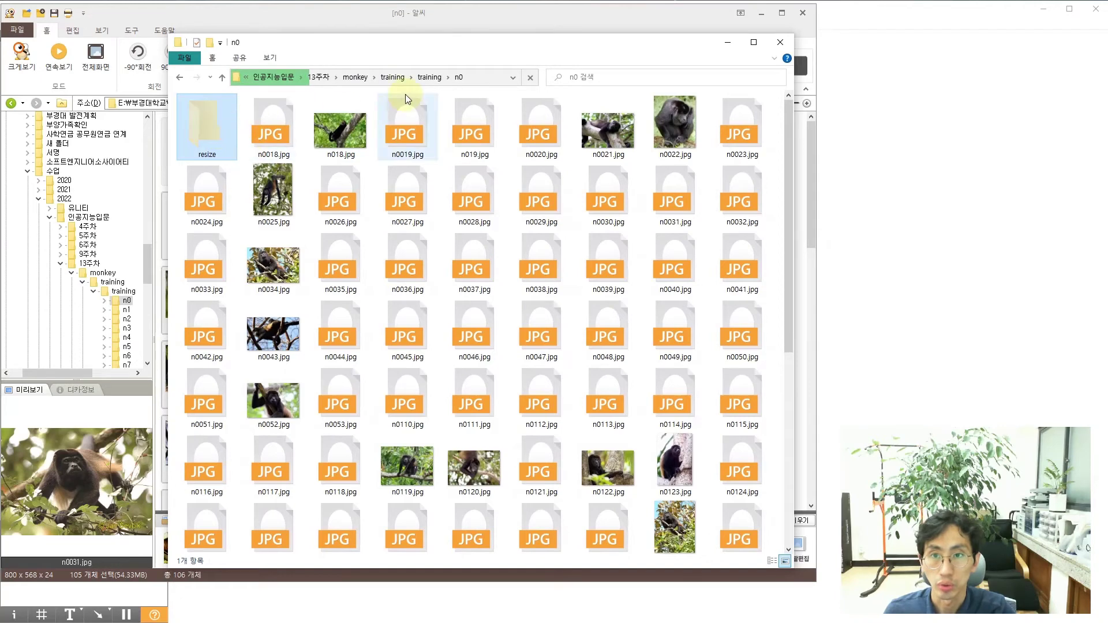
click(395, 77)
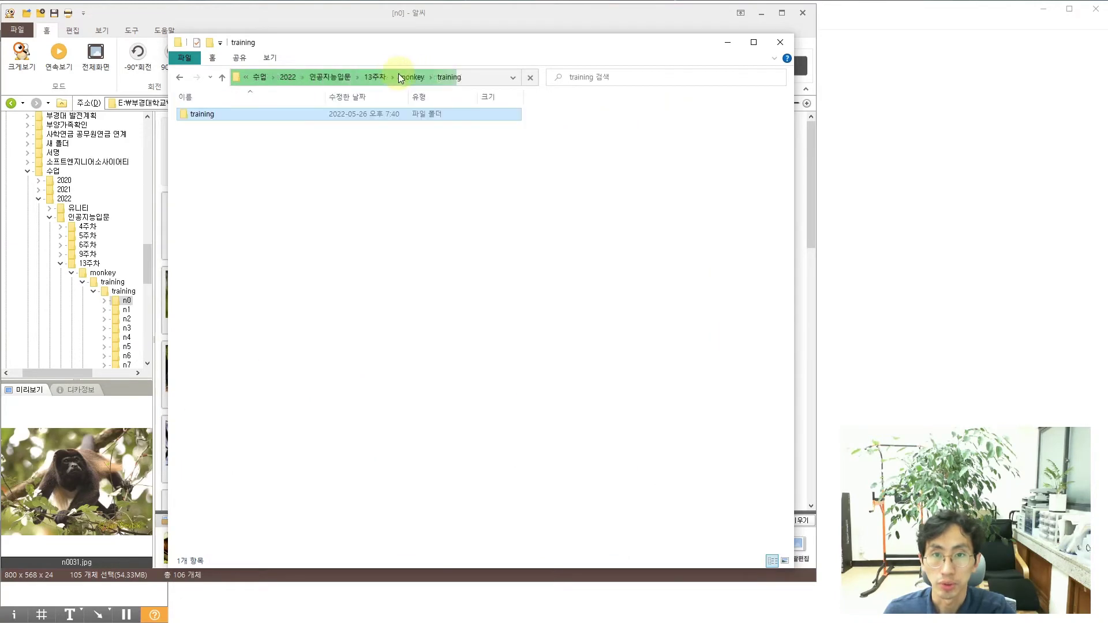
double_click(205, 114)
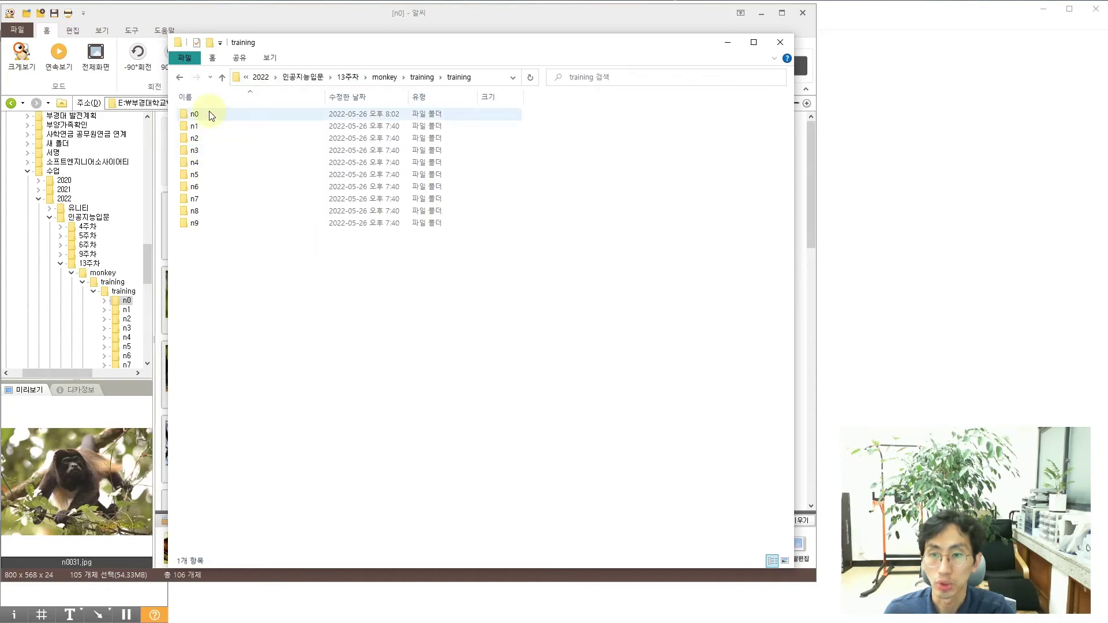
click(422, 76)
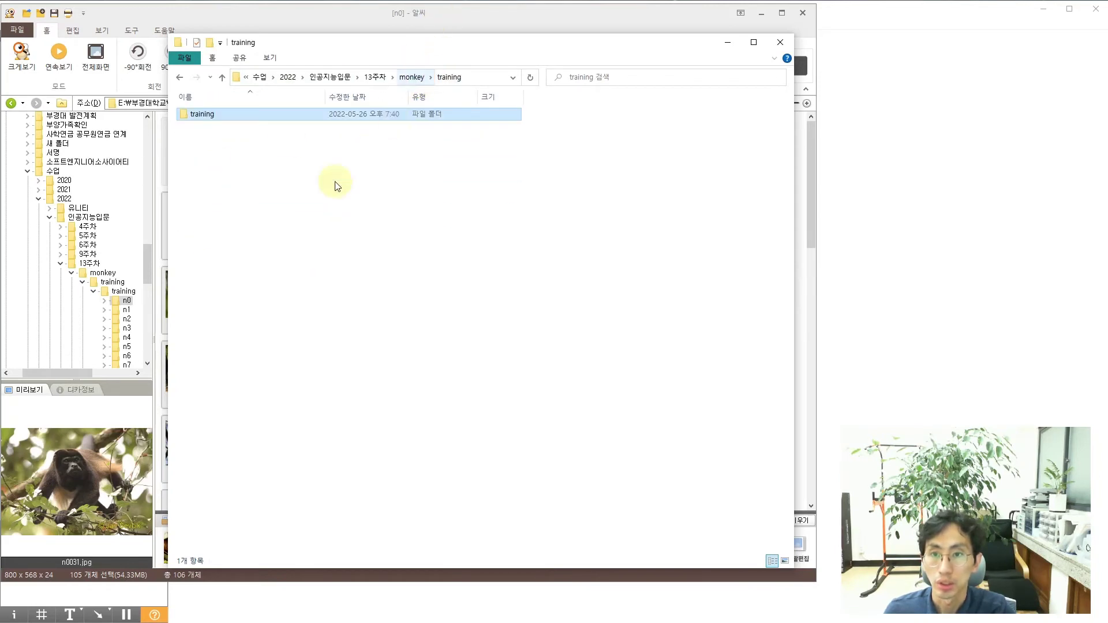
Step: Create a new folder named resized inside the outer training folder and open it
right_click(335, 181)
mouse_move(411, 349)
click(537, 348)
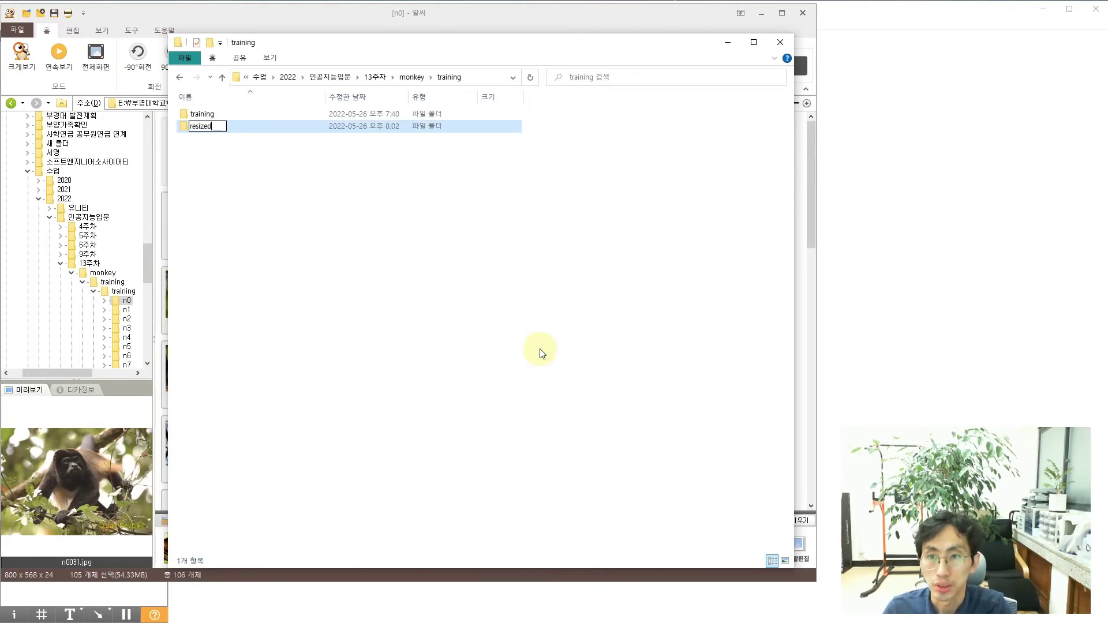
text(resized)
key(Return)
key(Return)
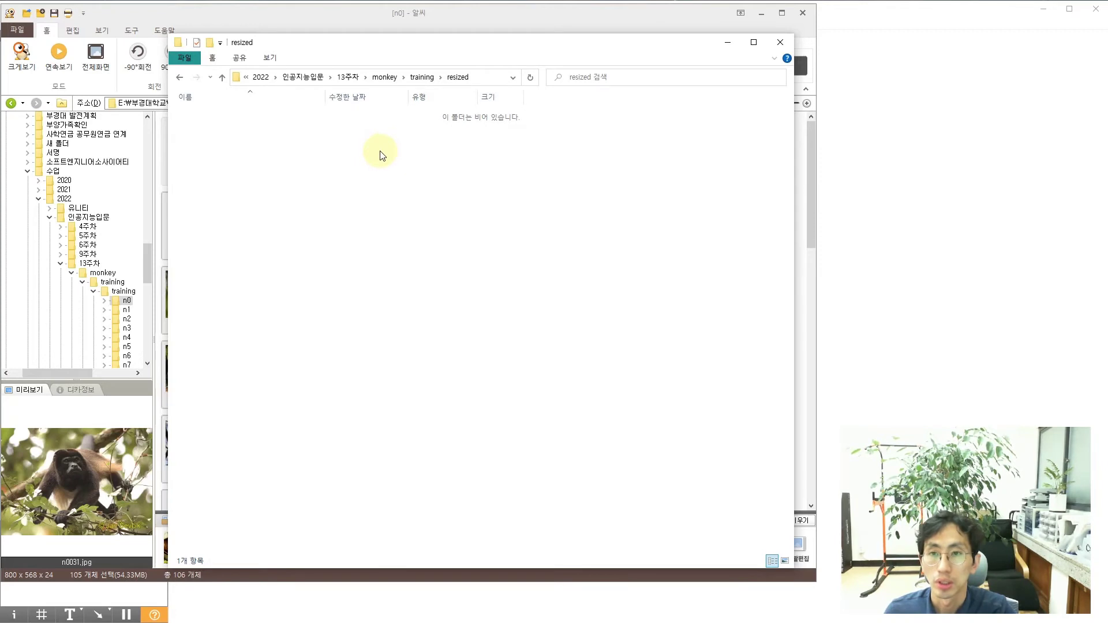
Step: Paste the cut resize folder into resized, check its PNG files, and rename the folder as n0
key(ctrl+v)
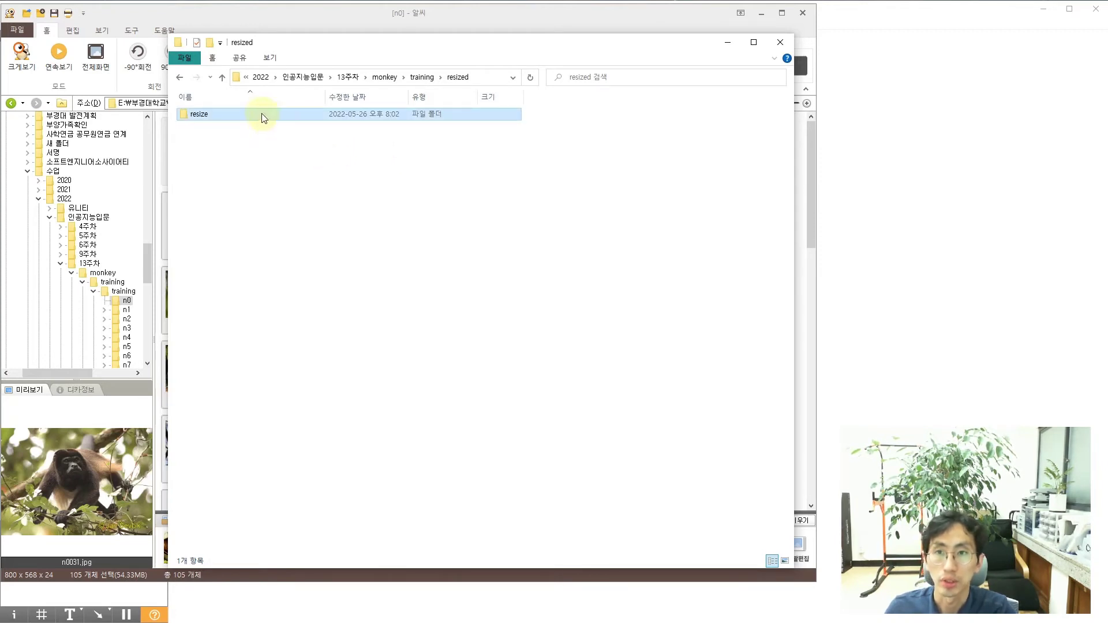
double_click(262, 115)
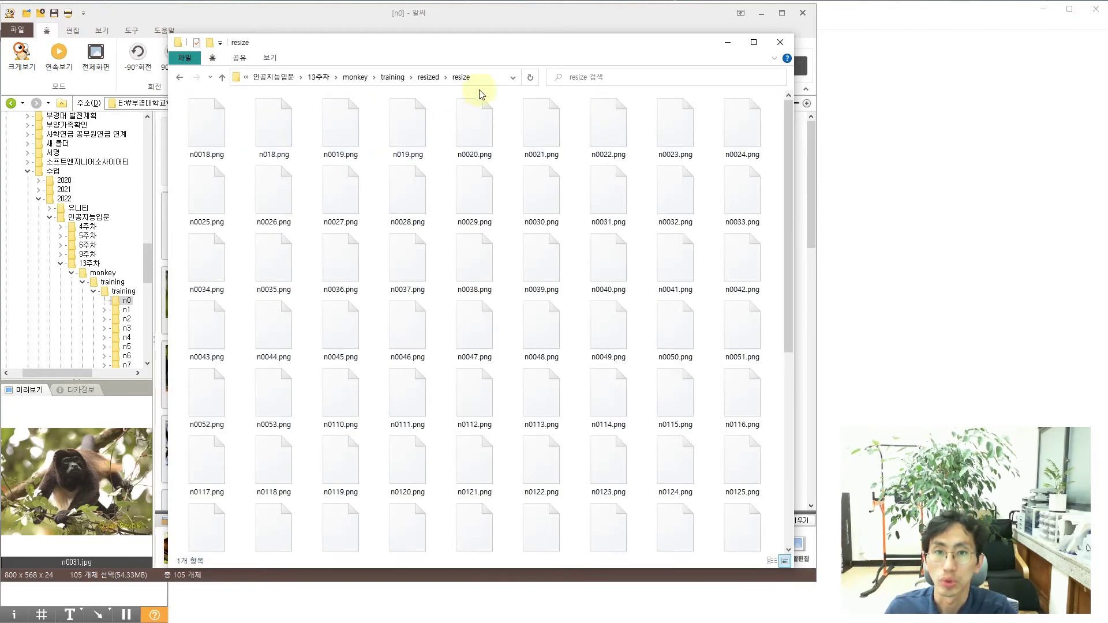
click(428, 77)
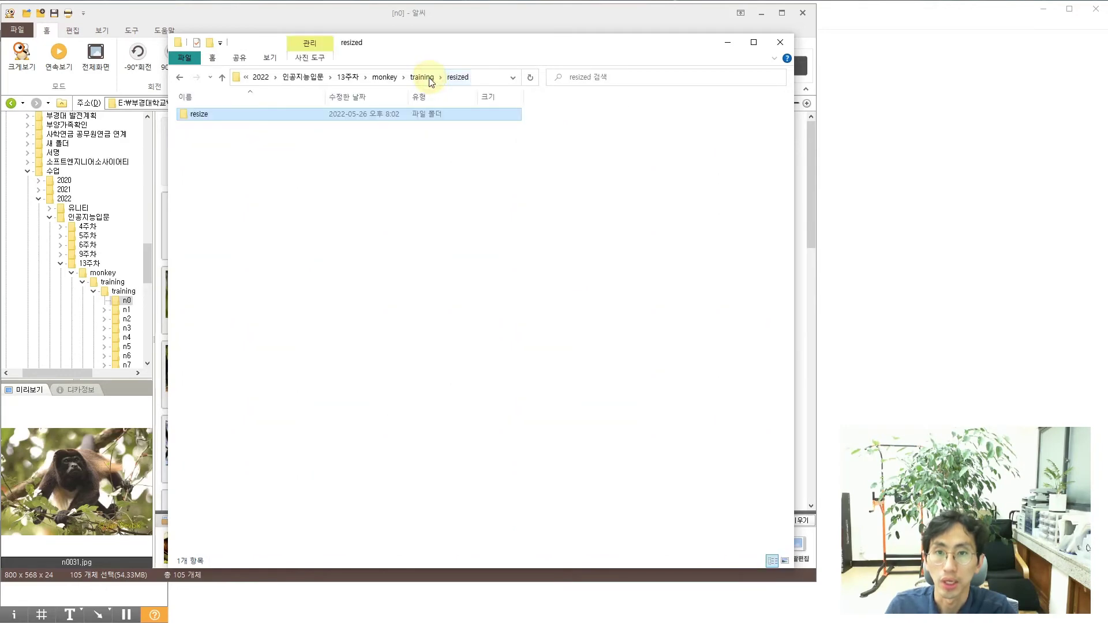
click(207, 115)
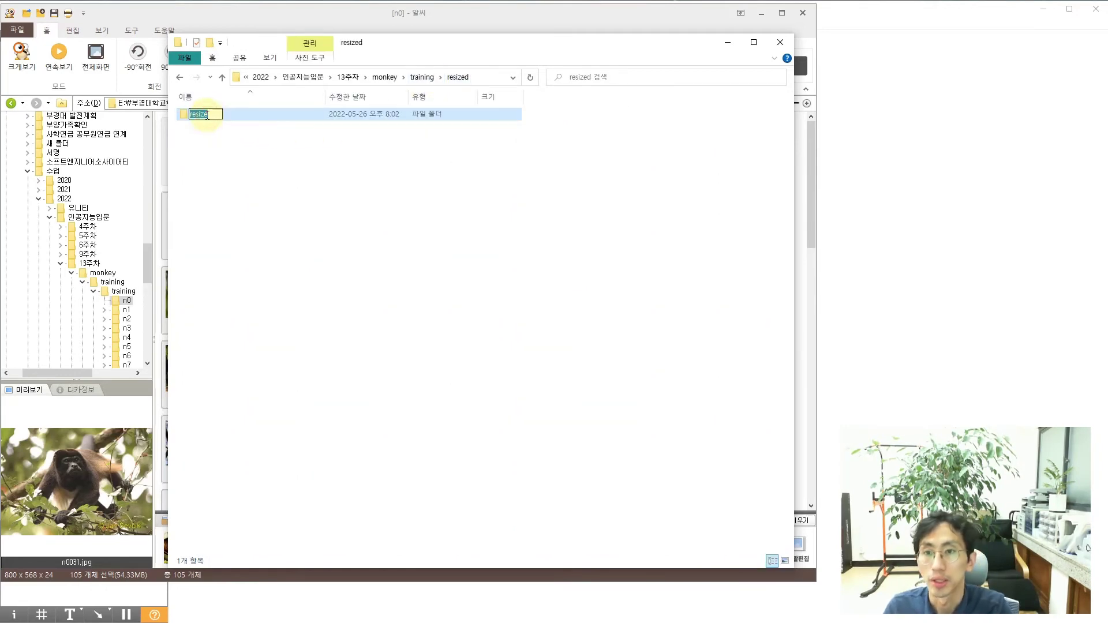
key(Return)
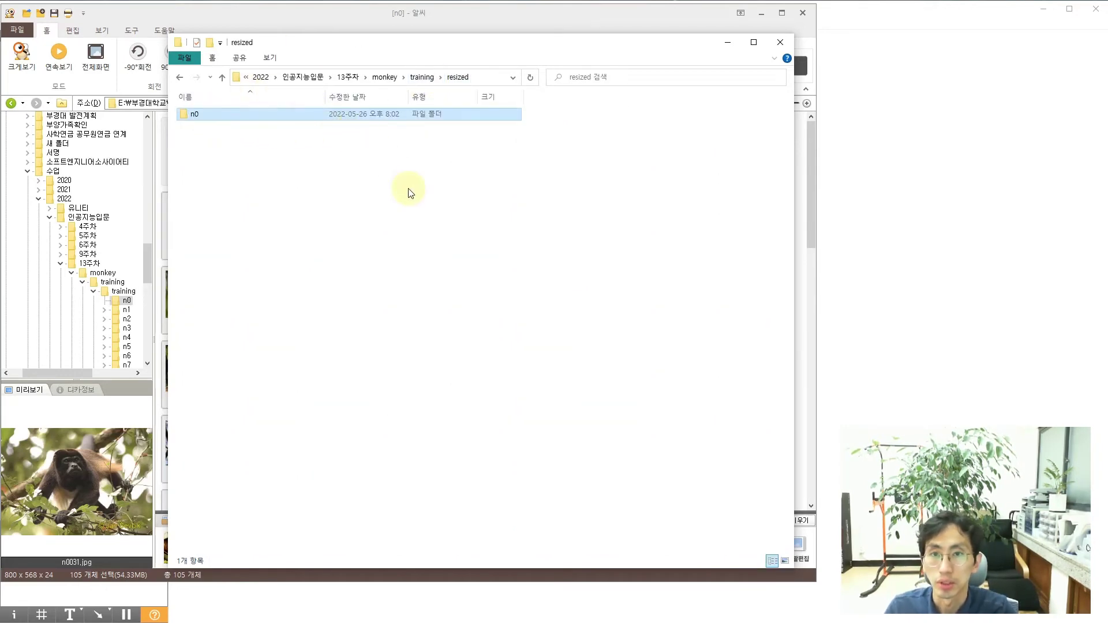
Step: Check the parent training folder, return to resized, and create a new folder named n1 beside n0
click(426, 77)
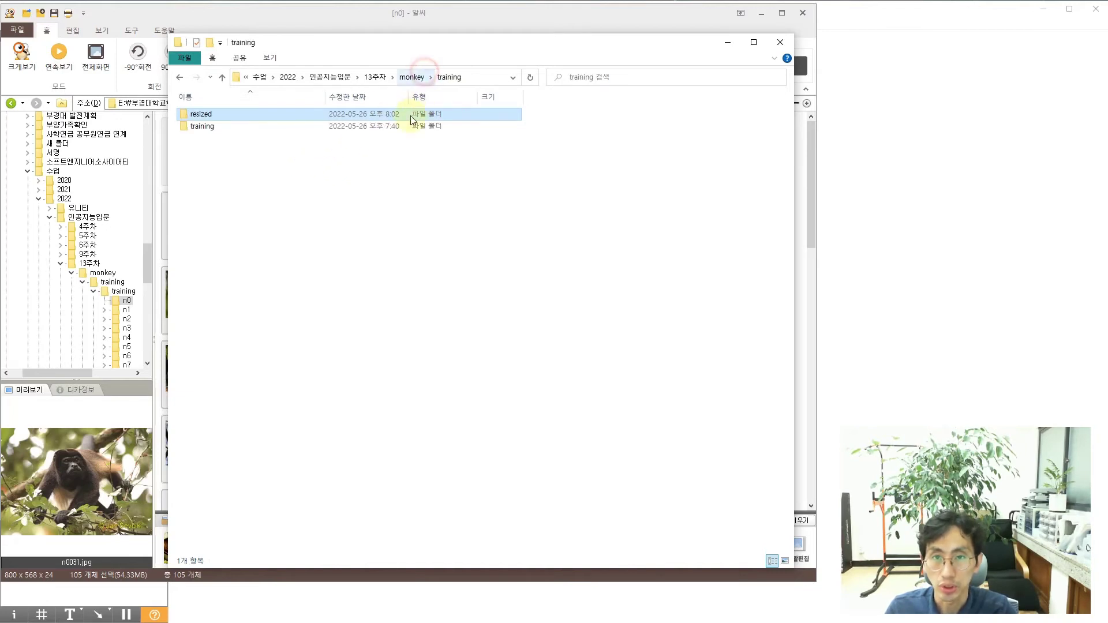
double_click(250, 121)
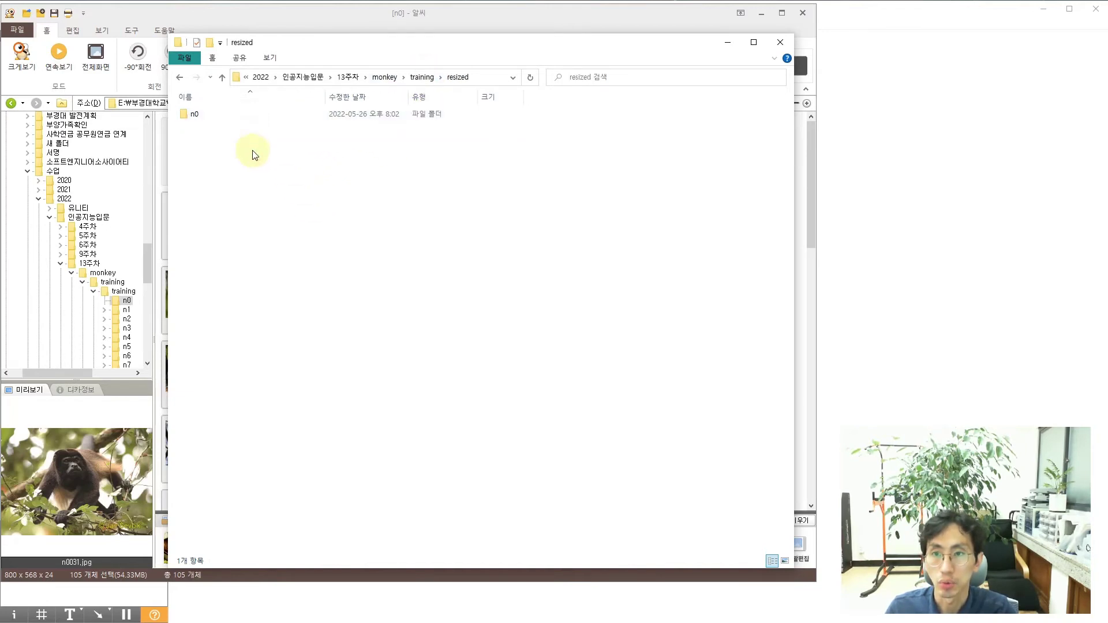
right_click(253, 155)
click(343, 317)
click(429, 321)
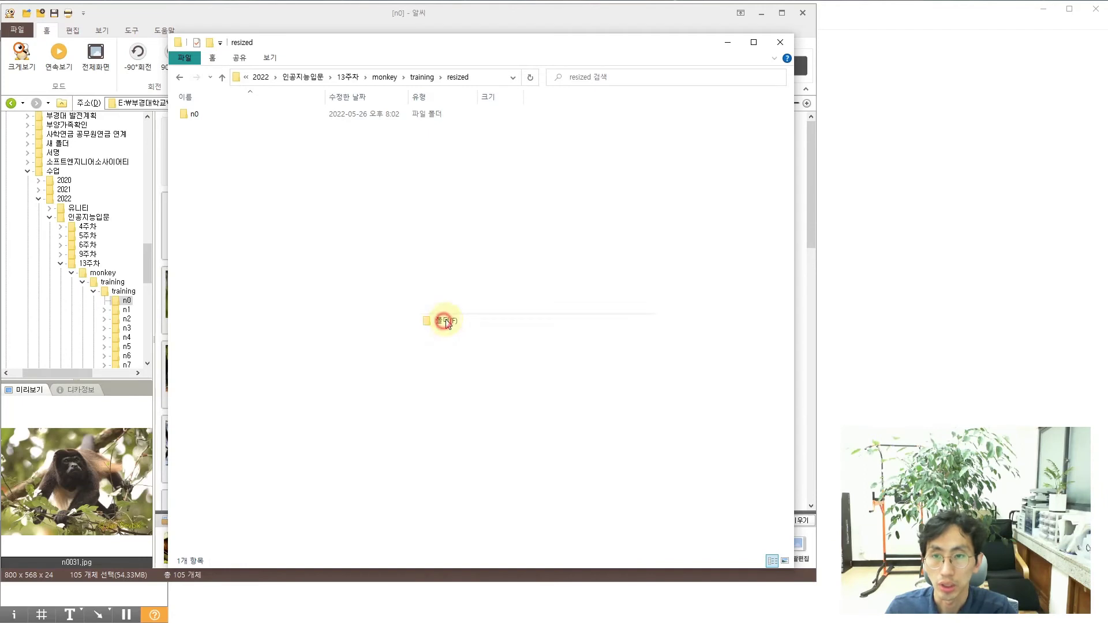
key(Return)
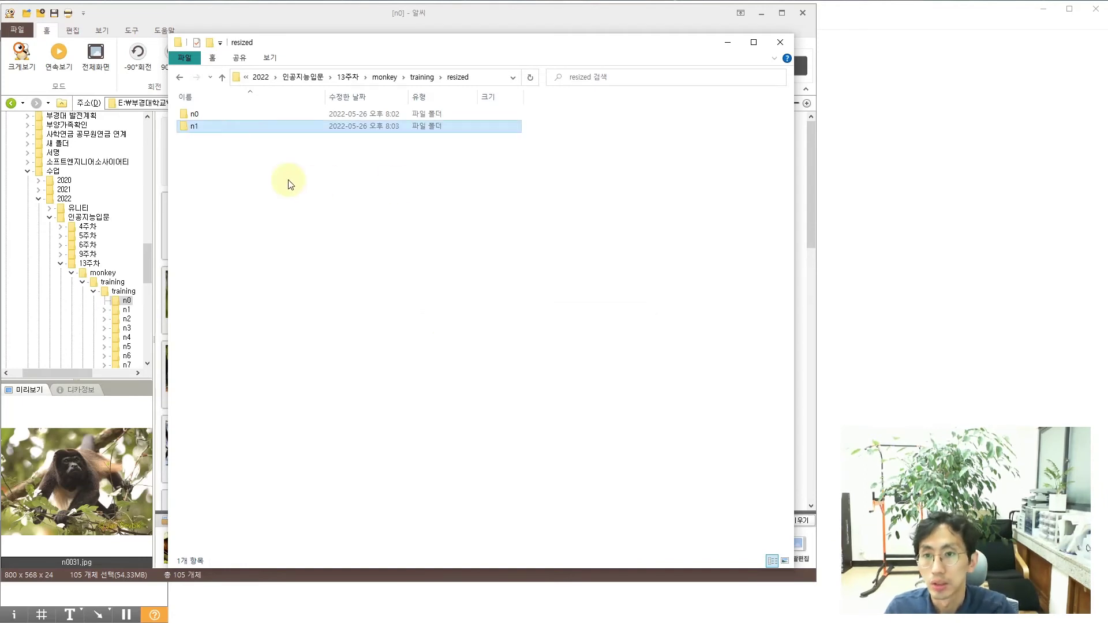
Step: Create another new folder named n2 inside resized
right_click(287, 181)
mouse_move(360, 342)
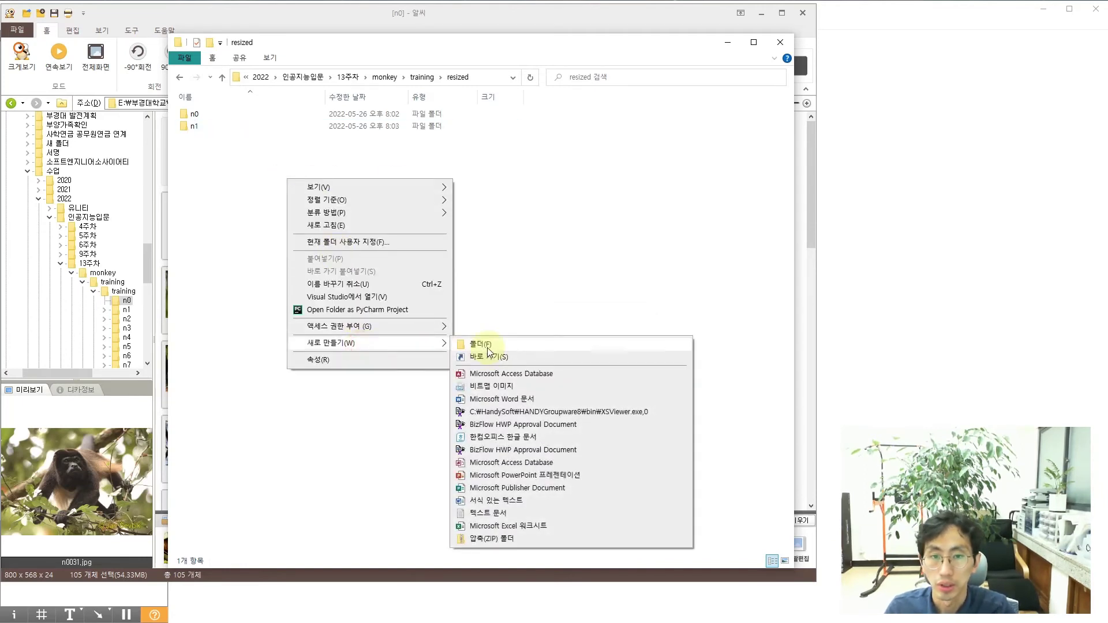
click(484, 345)
text(n2)
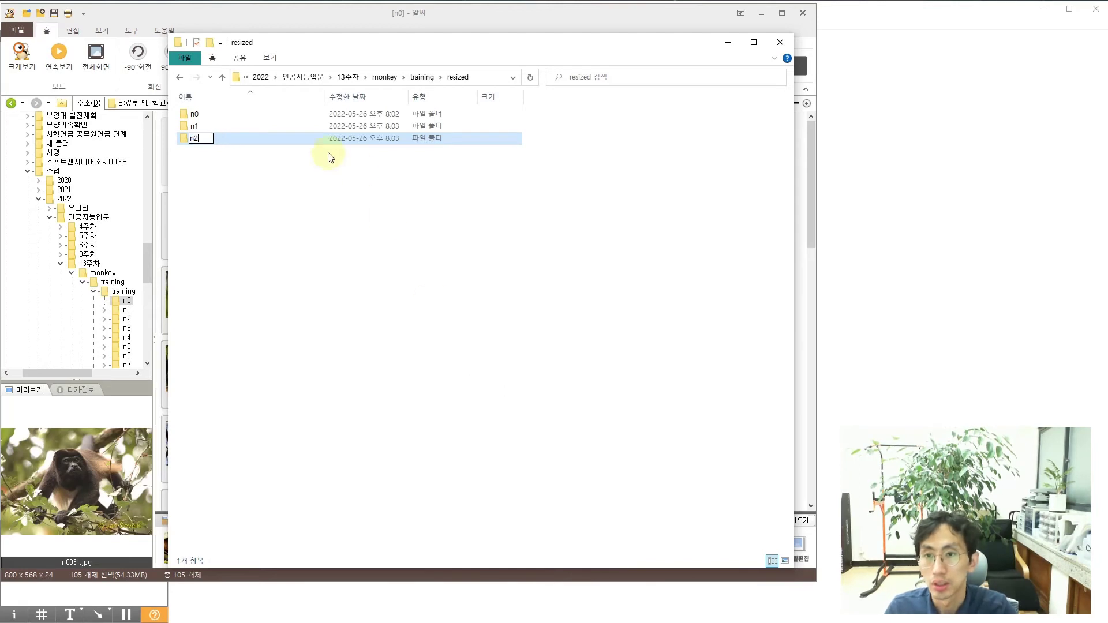
Step: Duplicate the n1 and n2 folders together and rename the two copies as n3 and n4
drag(265, 220, 209, 134)
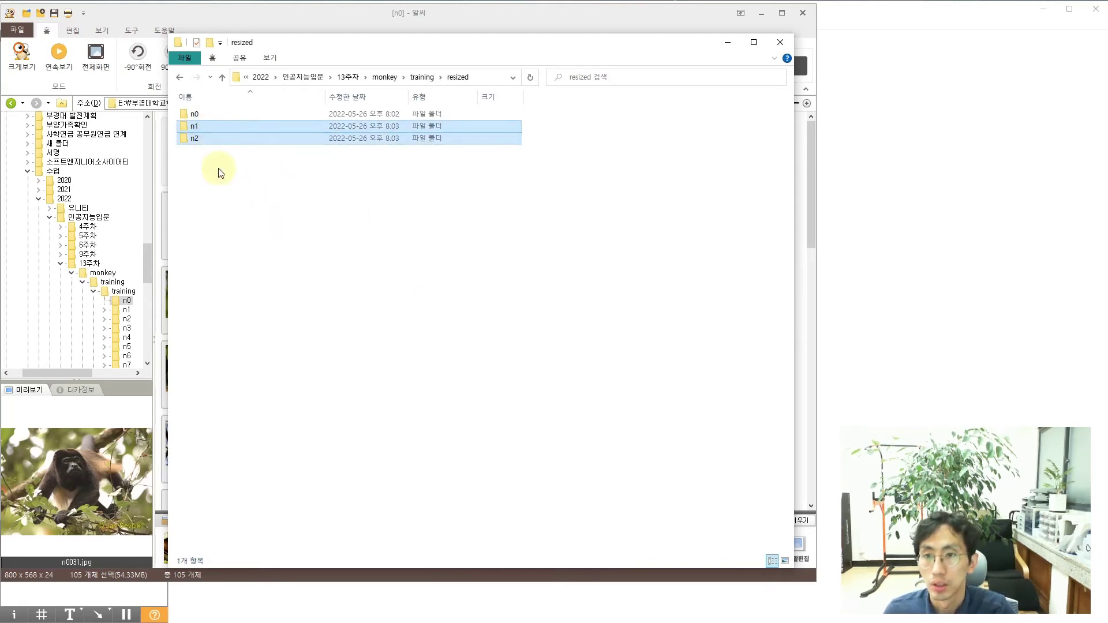
key(ctrl+c)
key(ctrl+v)
click(220, 139)
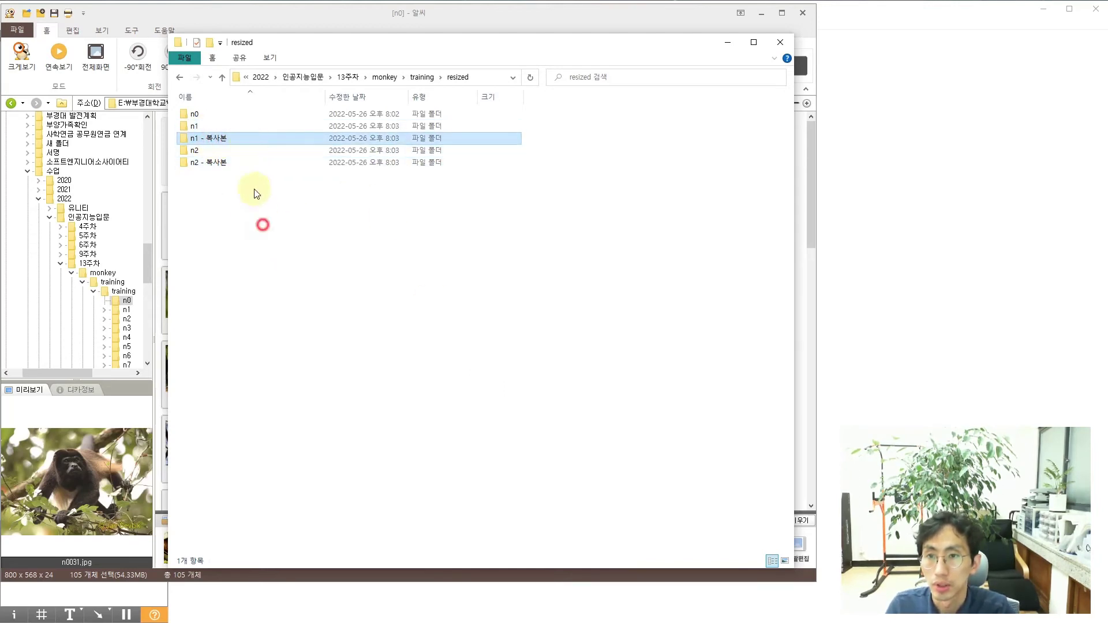
click(234, 146)
text(n3)
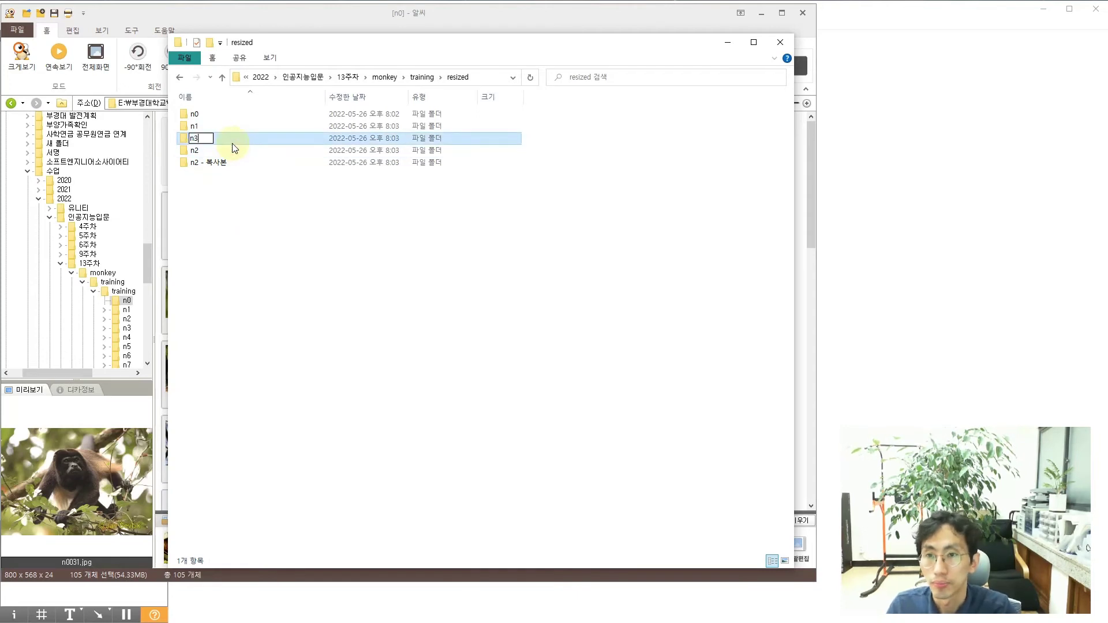
key(Return)
click(222, 150)
click(224, 151)
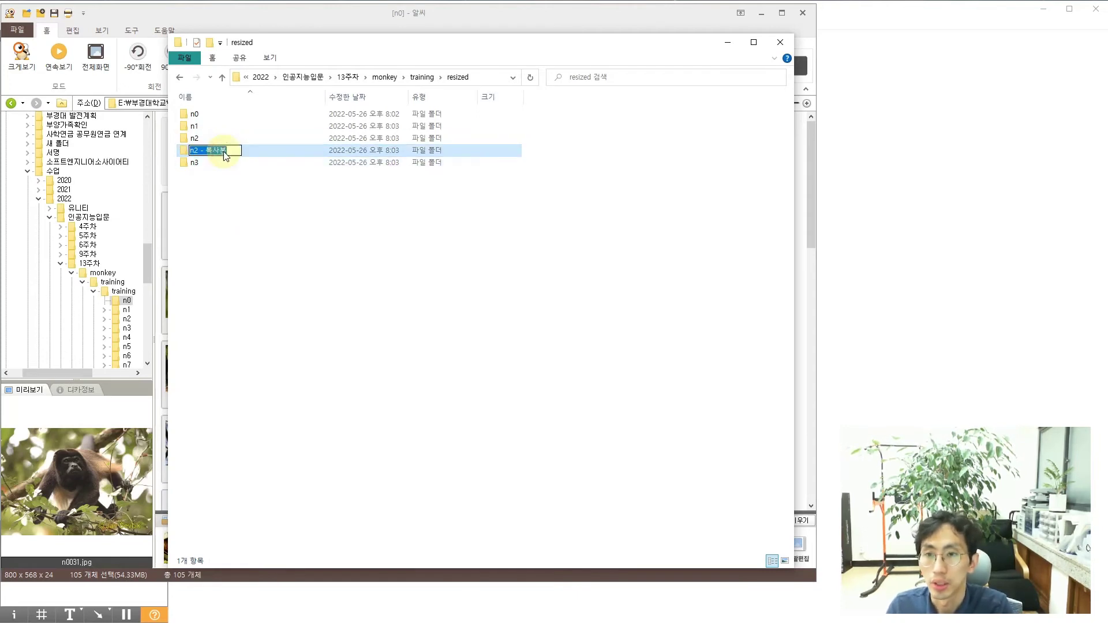
text(n4)
key(Return)
Step: Duplicate the n4 folder and rename the copy as n5
click(215, 188)
click(209, 162)
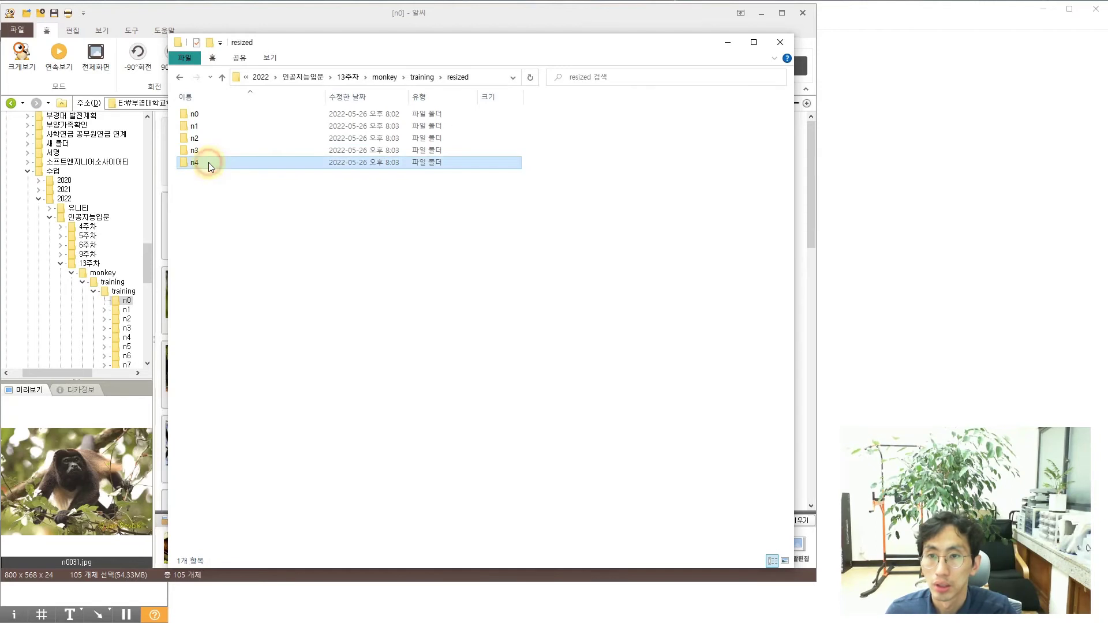
key(ctrl+c)
key(ctrl+v)
click(212, 176)
text(n5)
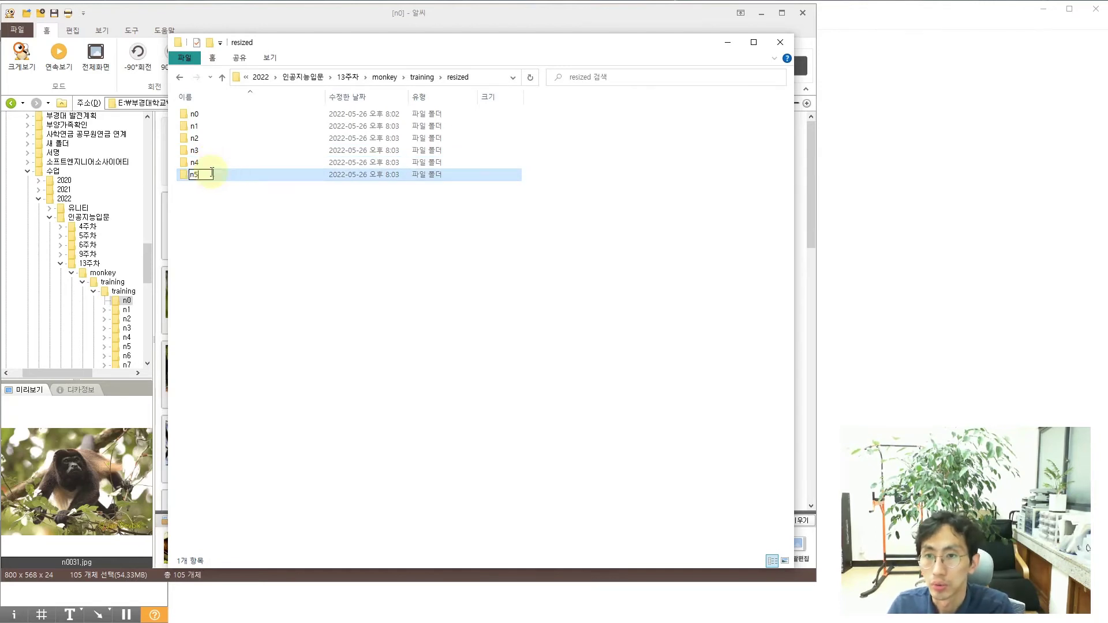
click(219, 235)
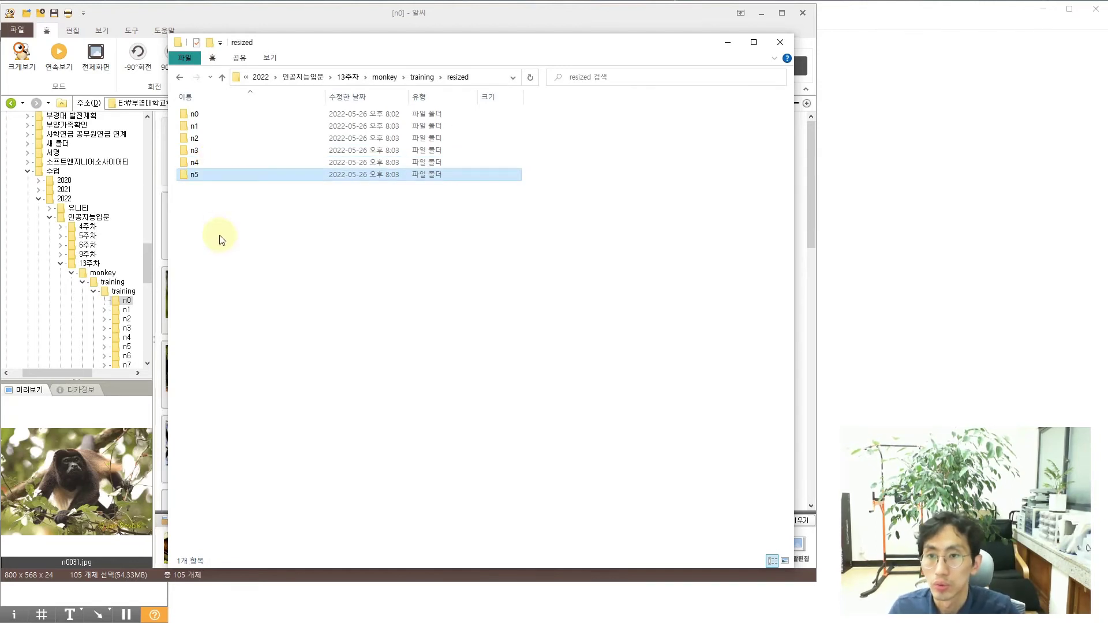
Step: Paste another copy of the n4 folder and rename it as n6
key(ctrl+v)
click(209, 178)
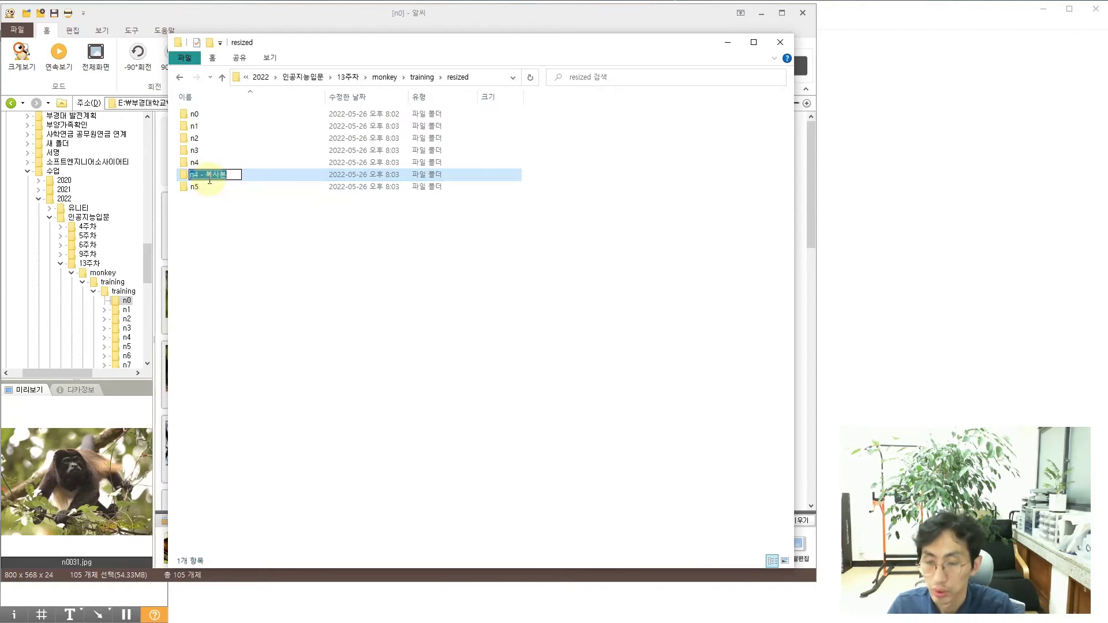
text(n6)
click(235, 255)
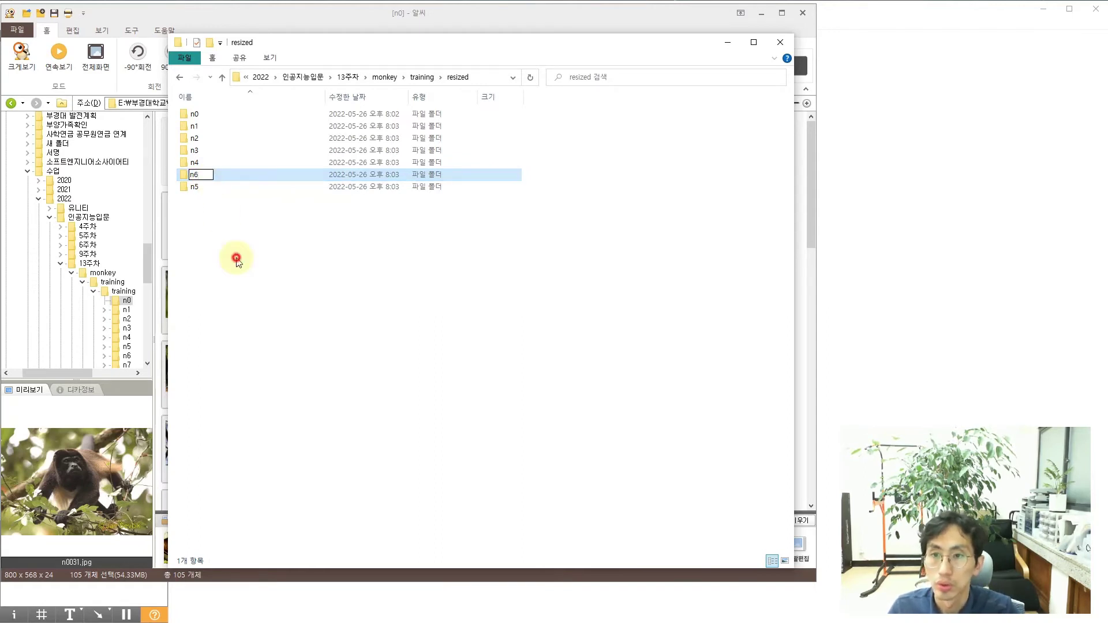
Step: Duplicate the n6 folder and rename the copy as n7
key(ctrl+c)
key(ctrl+v)
key(F2)
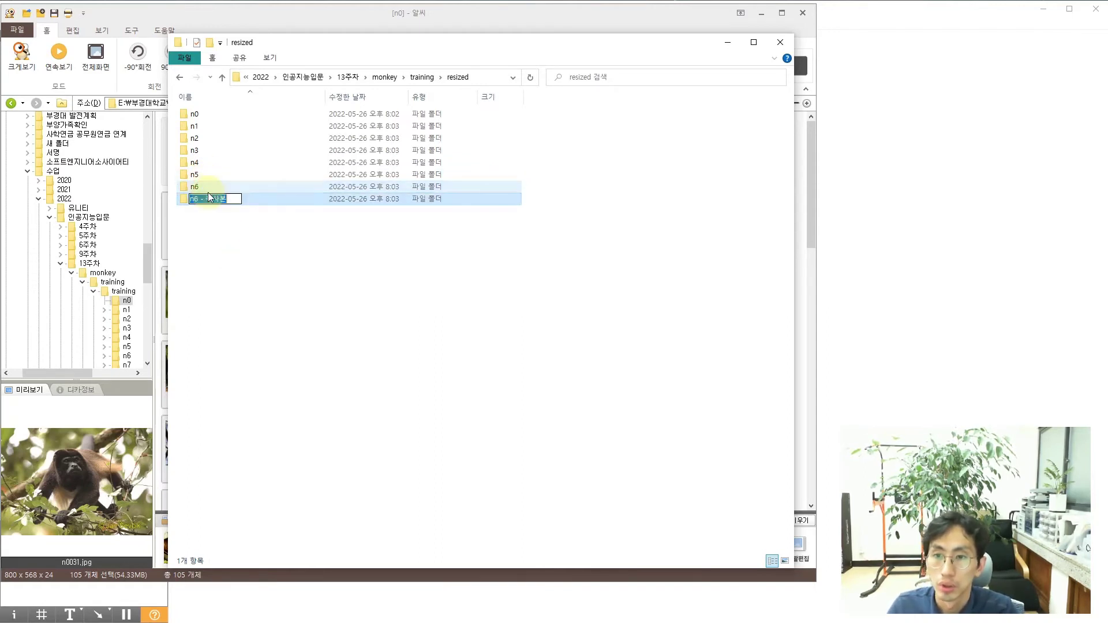
text(n)
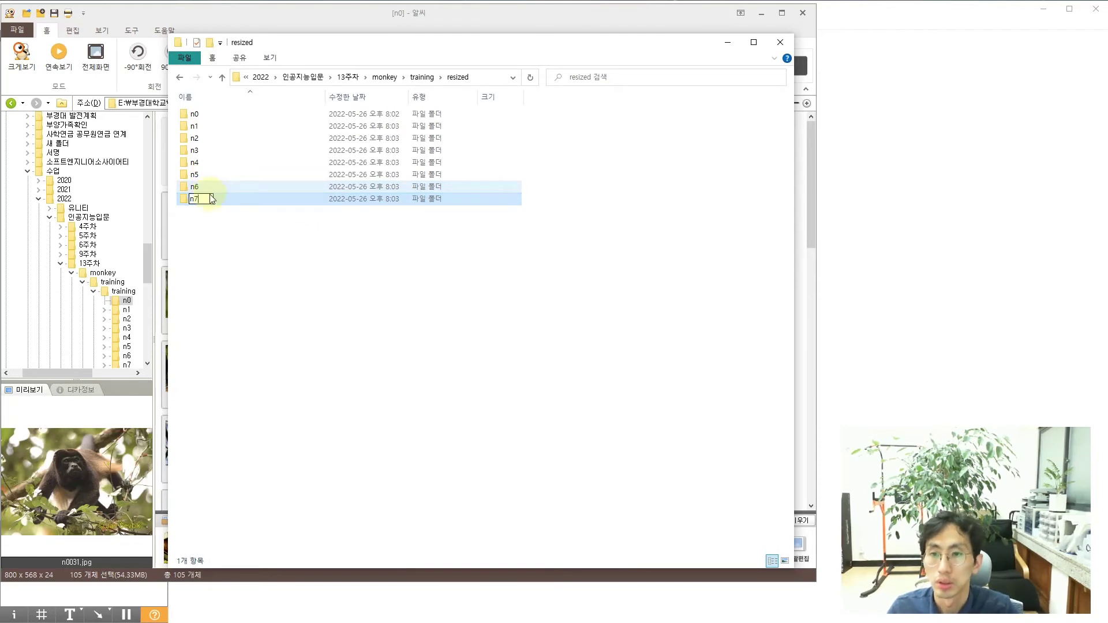
text(7)
click(238, 262)
Step: Duplicate the n7 folder and rename the copy as n8
key(ctrl+c)
key(ctrl+v)
click(216, 213)
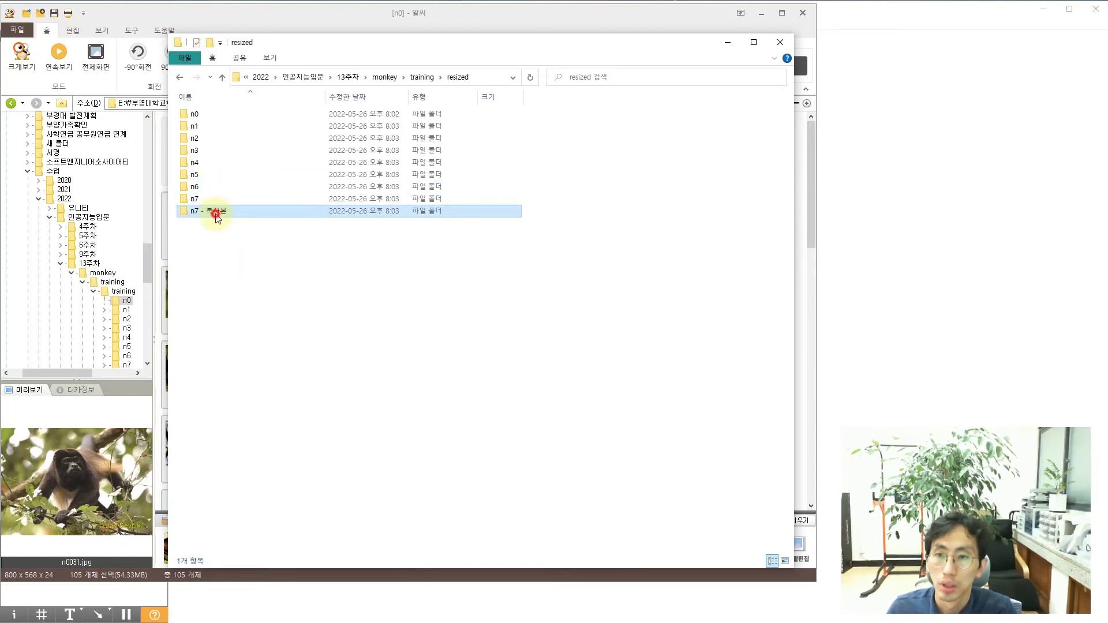
key(F2)
text(n8)
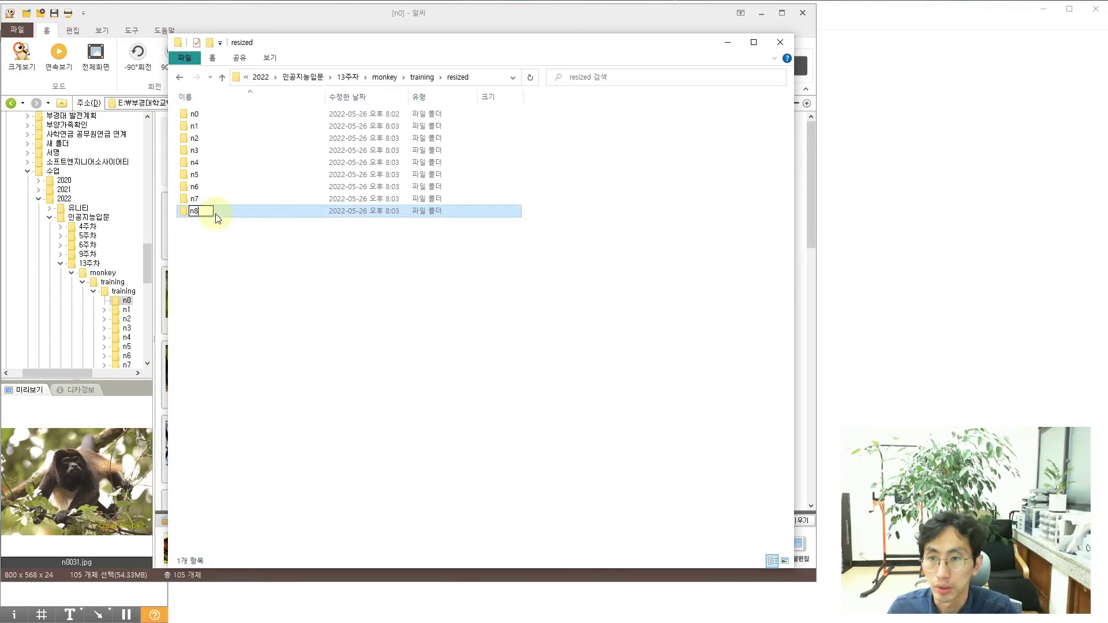
click(226, 249)
Step: Duplicate the n8 folder and rename the copy as n9
click(216, 213)
key(ctrl+c)
key(ctrl+v)
click(219, 223)
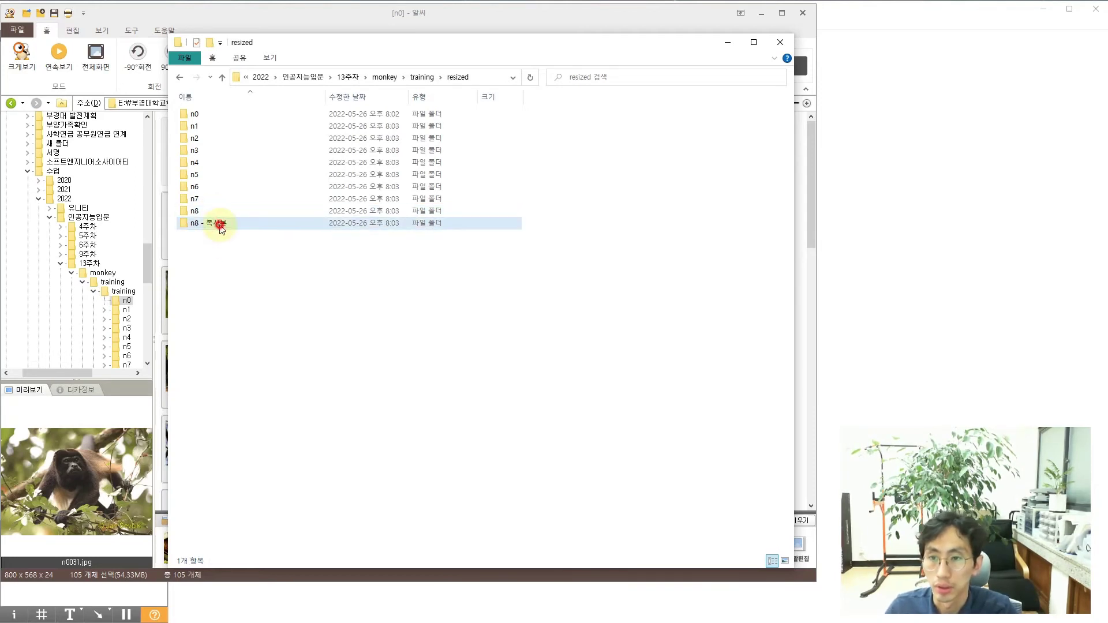
text(n9)
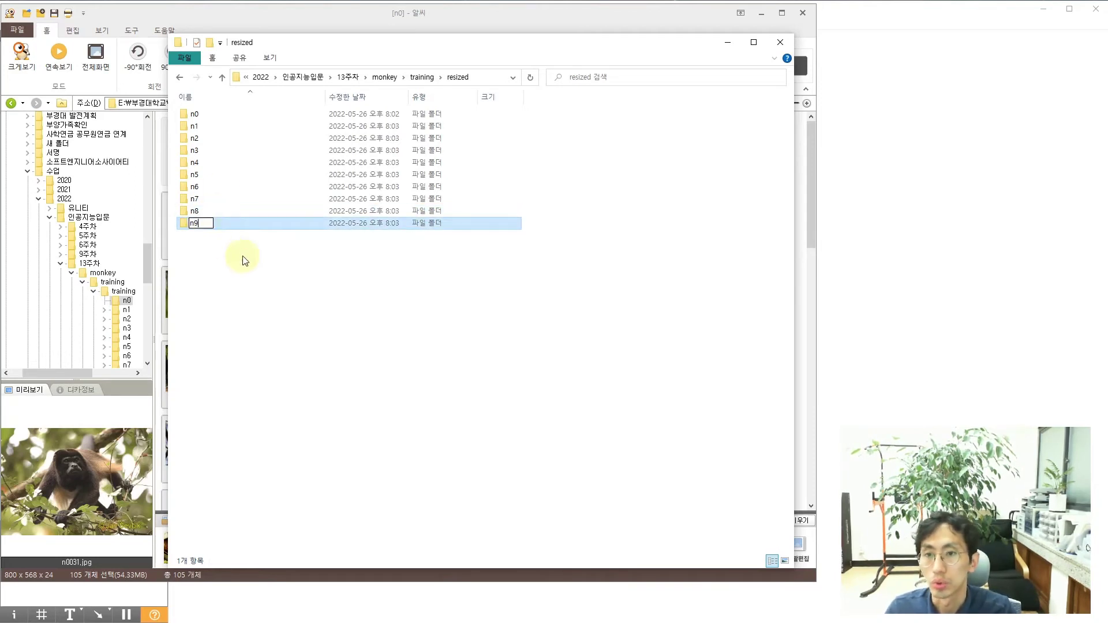
click(241, 257)
Step: Open the n0 folder inside resized and check the preview and pixel dimensions of n0018.png
drag(424, 49, 1107, 110)
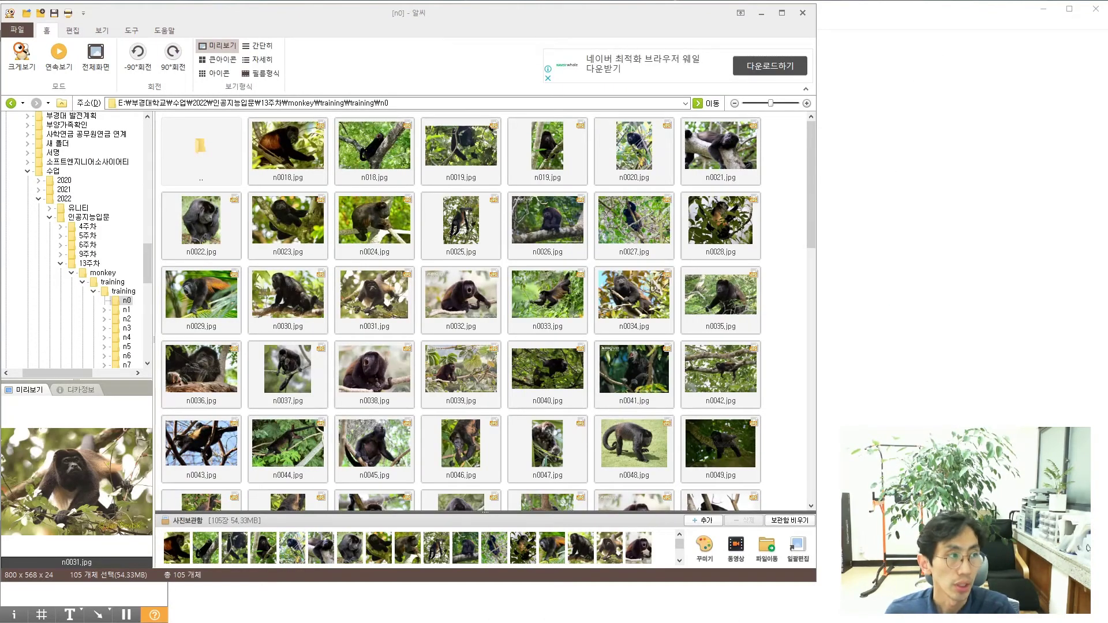
double_click(685, 146)
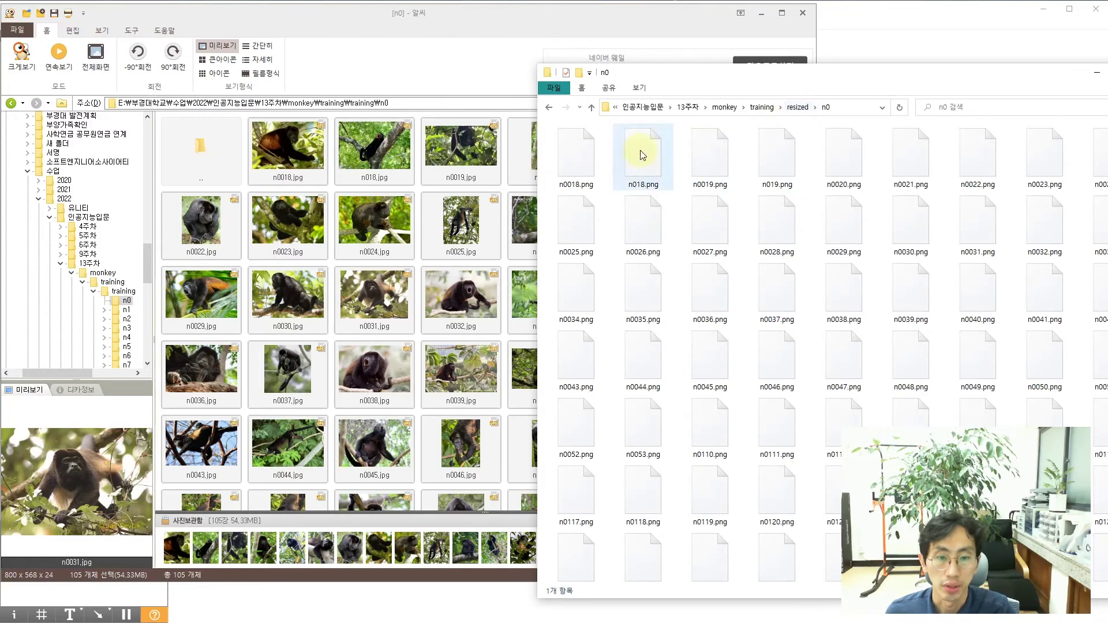
click(588, 154)
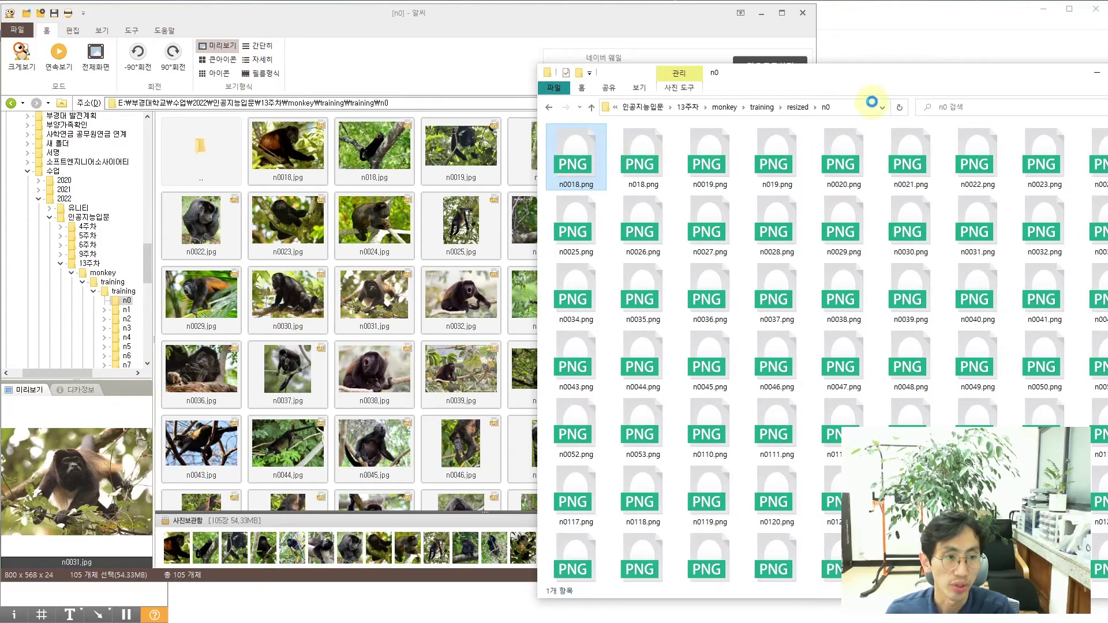
key(shift+F10)
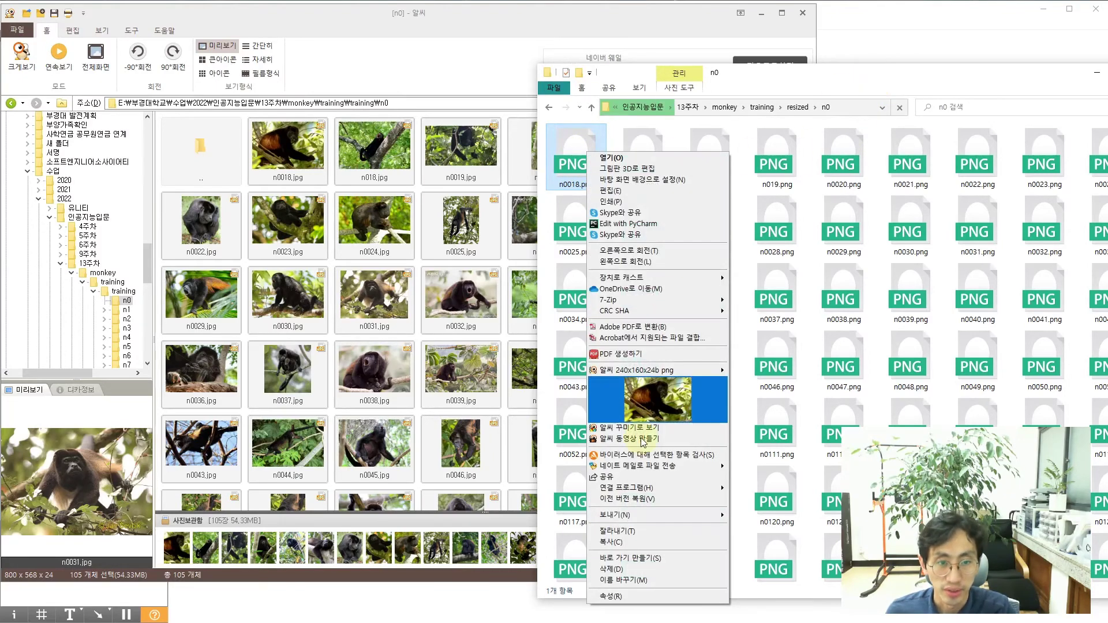
mouse_move(652, 374)
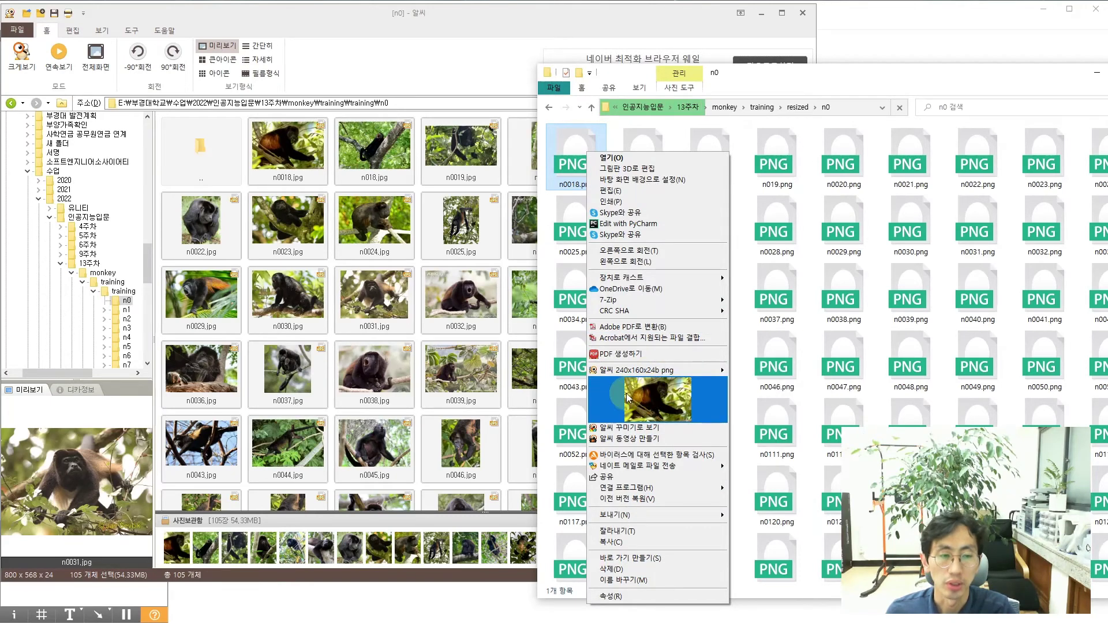
click(831, 85)
drag(831, 85, 1107, 98)
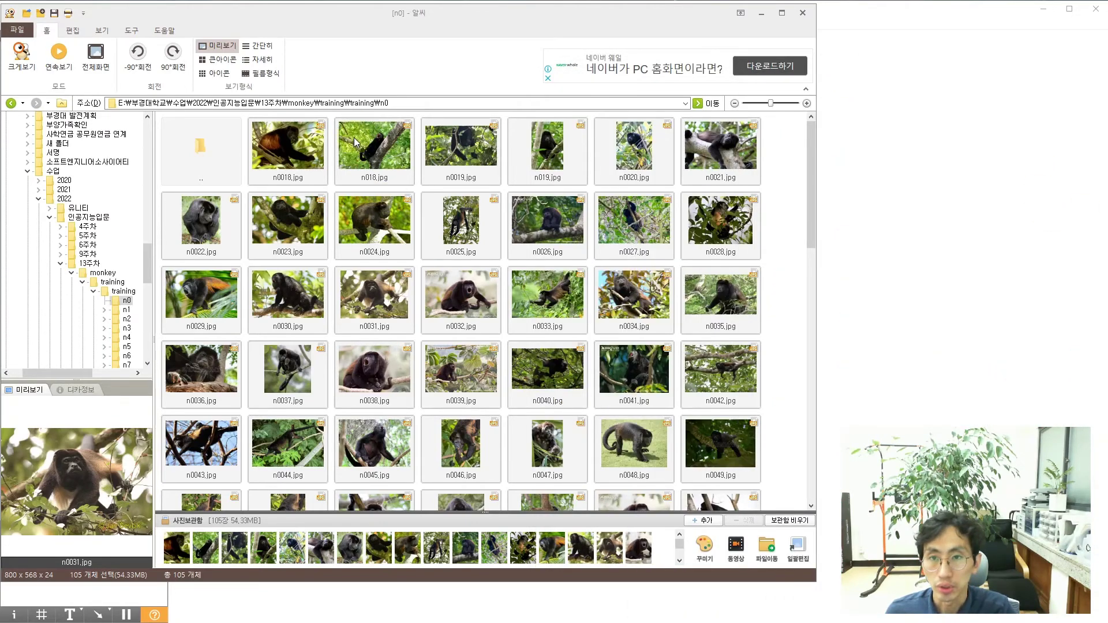
Step: Empty the photo storage box and refill it with all images from the training n1 folder
click(128, 311)
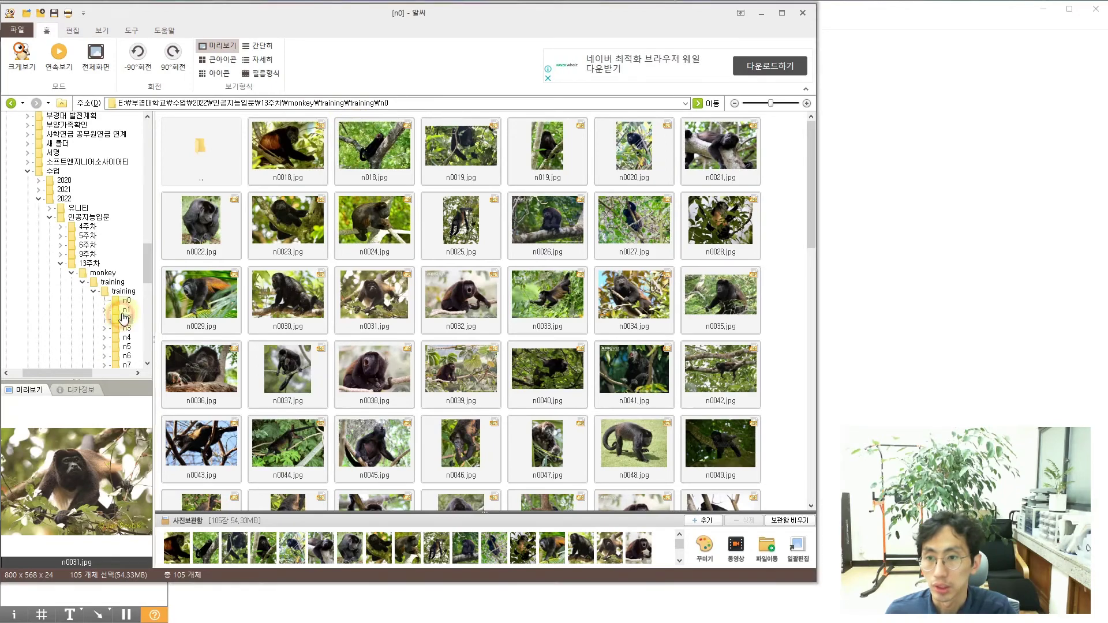
click(343, 311)
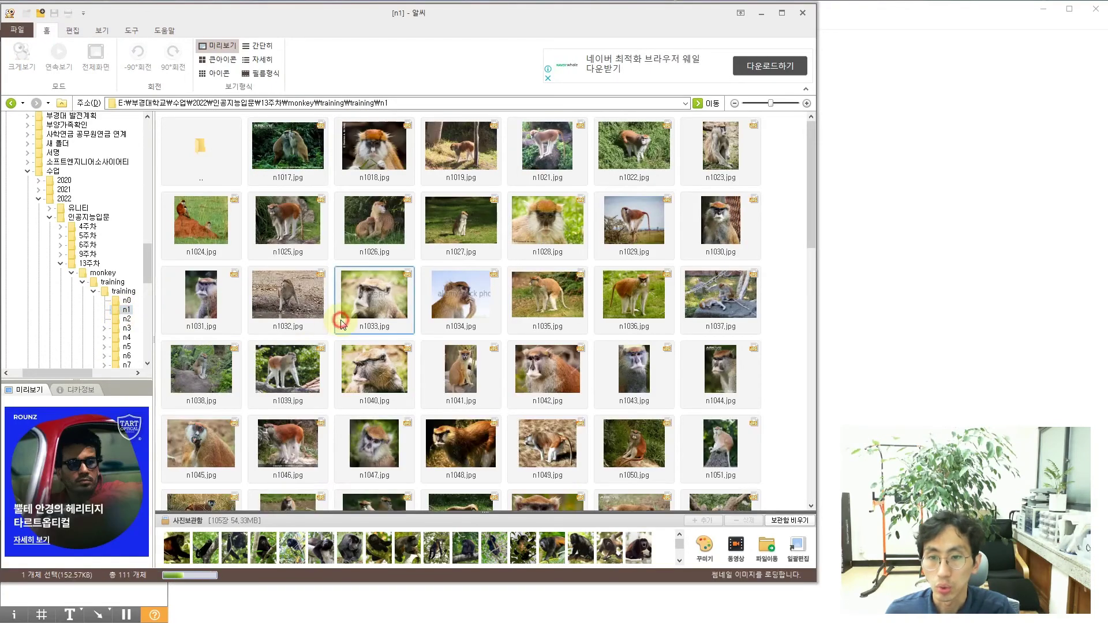
click(806, 523)
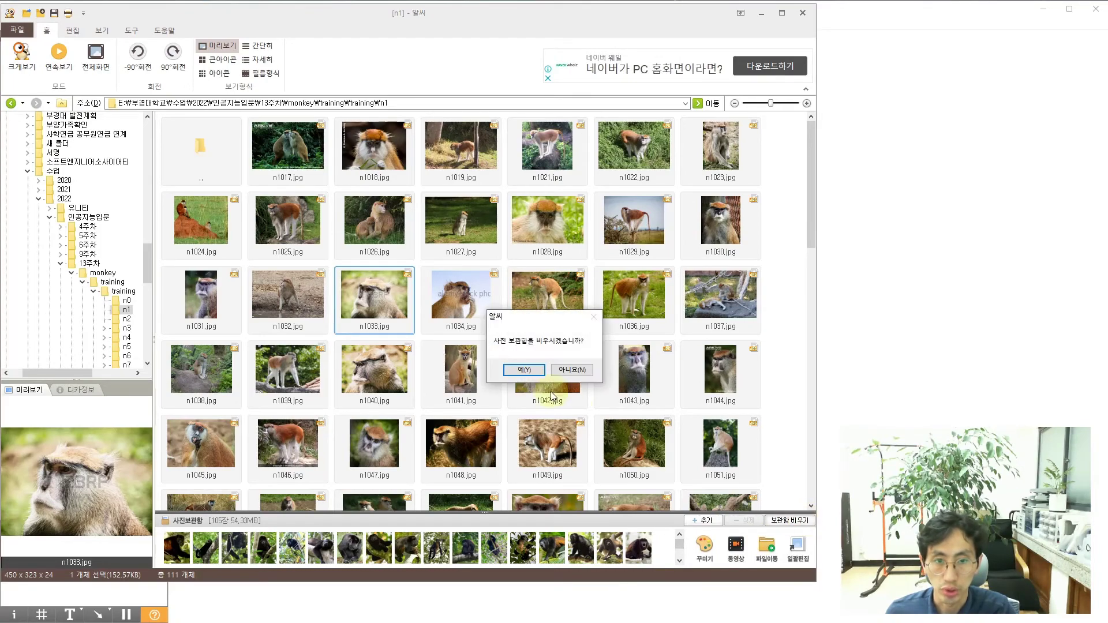
click(524, 371)
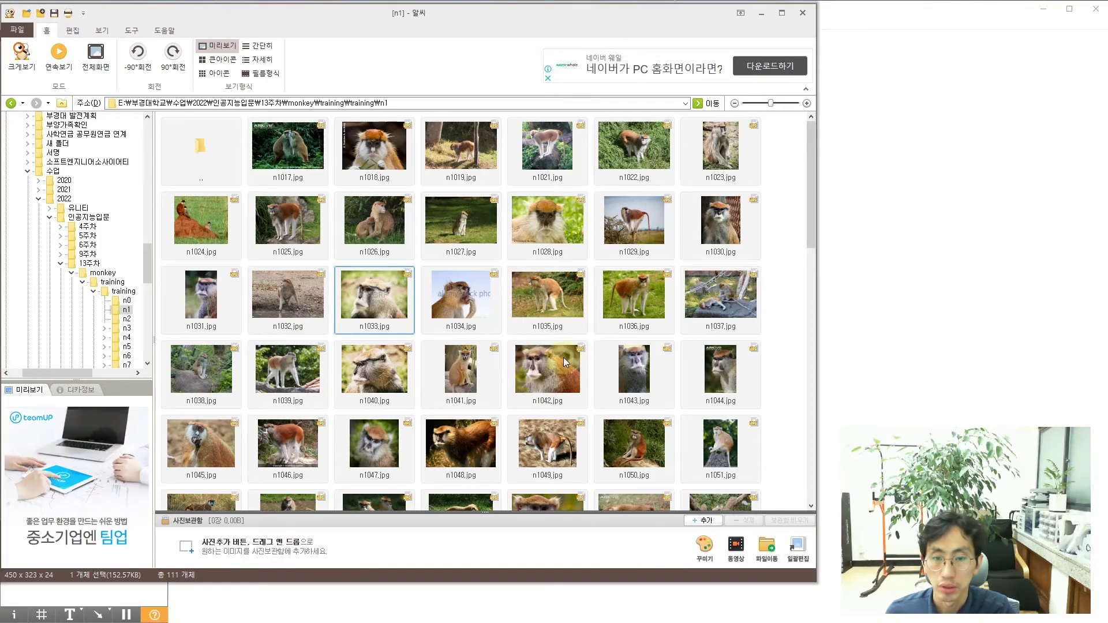
click(544, 304)
key(ctrl+a)
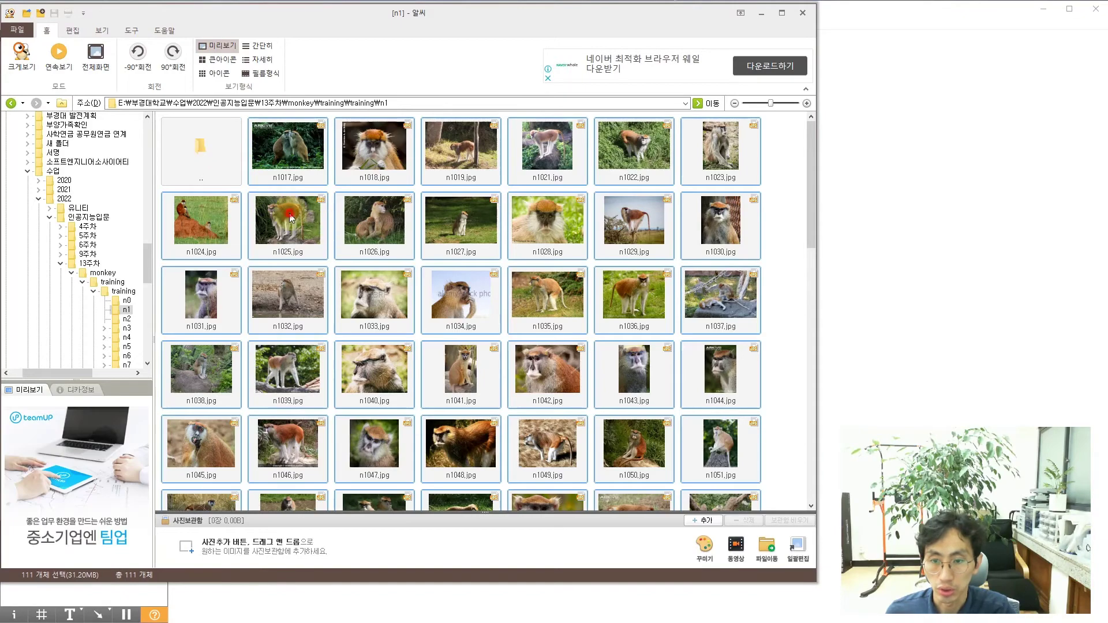
drag(278, 215, 369, 560)
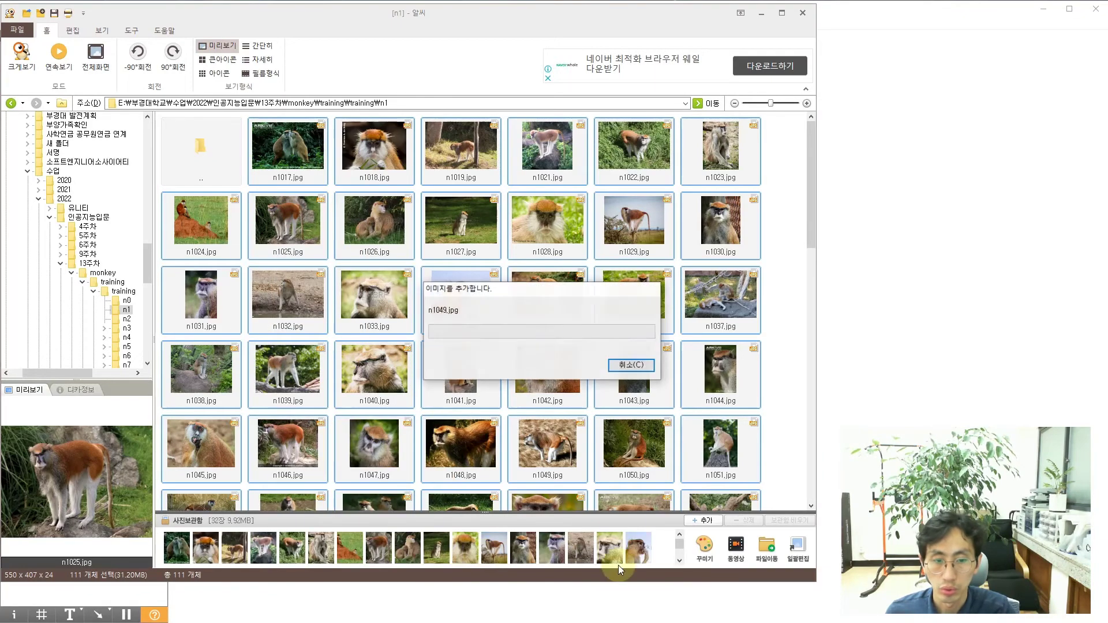
Step: Set up a batch edit of the stored n1 images that resizes their long side to 240 pixels
click(799, 553)
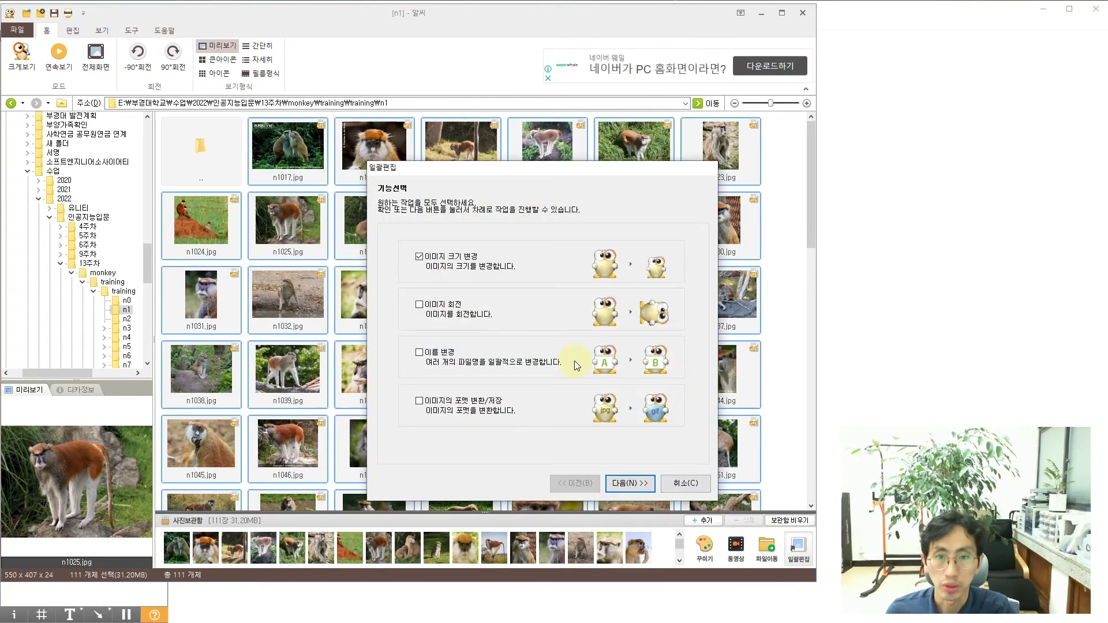
click(635, 483)
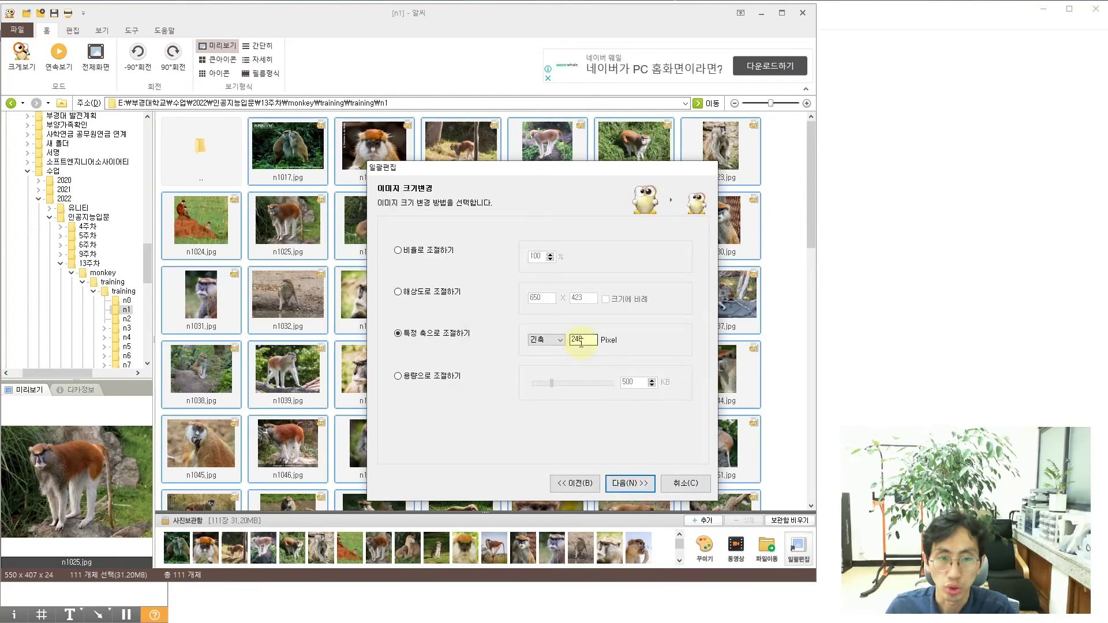
click(643, 488)
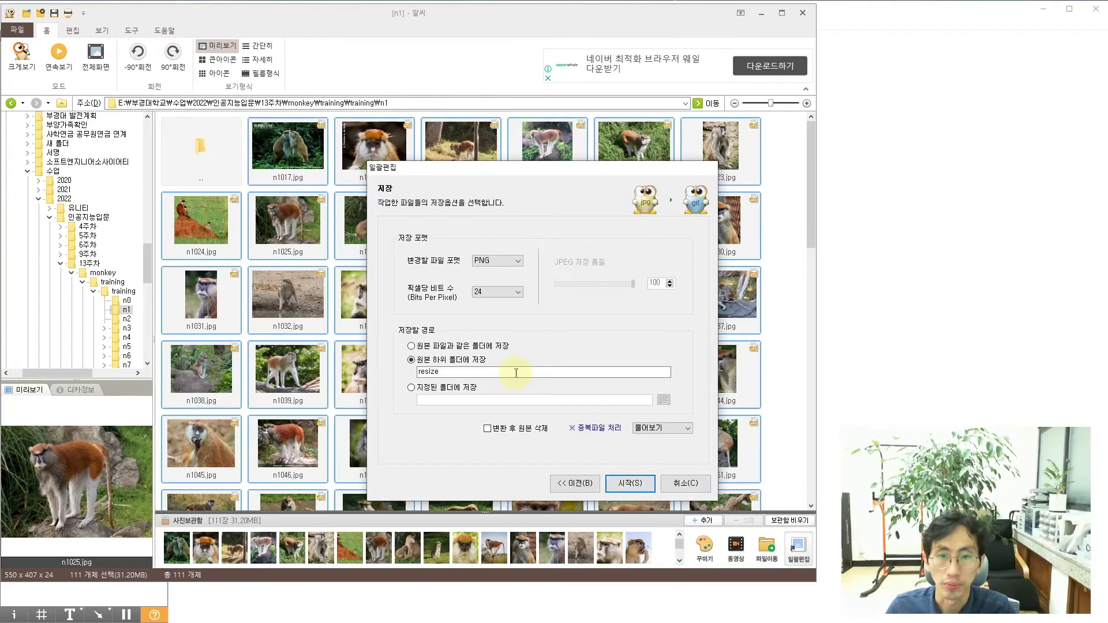
click(438, 391)
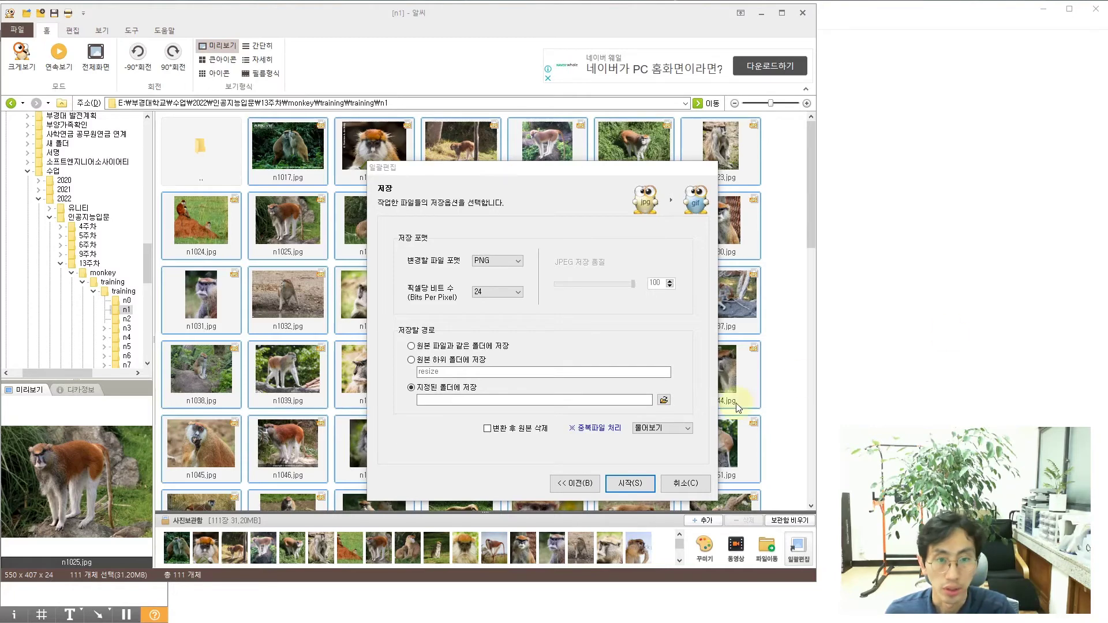
click(664, 400)
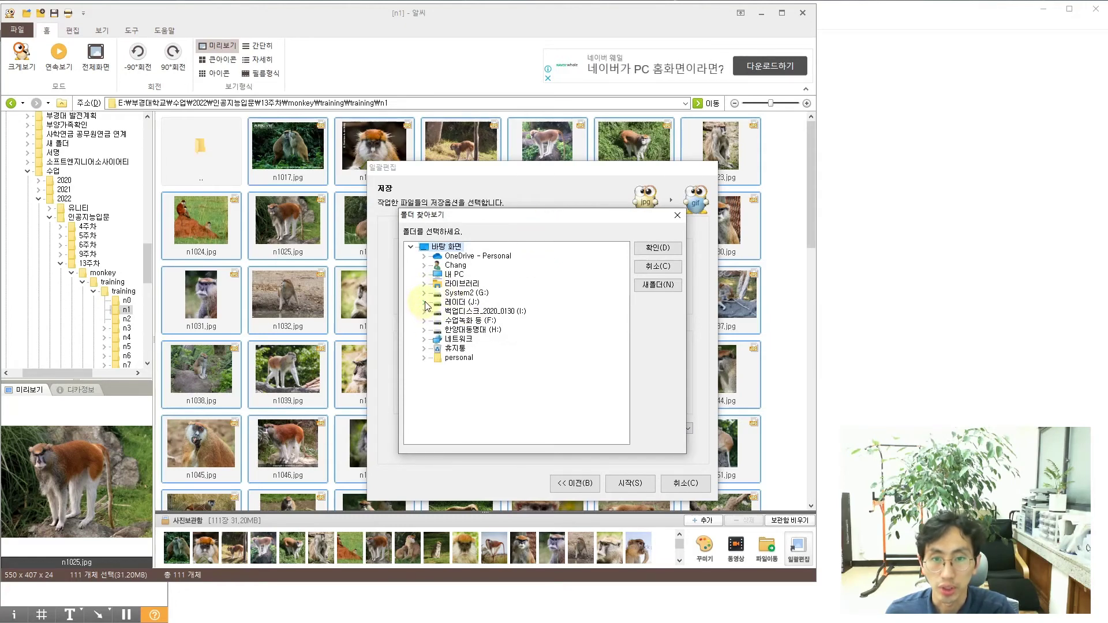
click(426, 275)
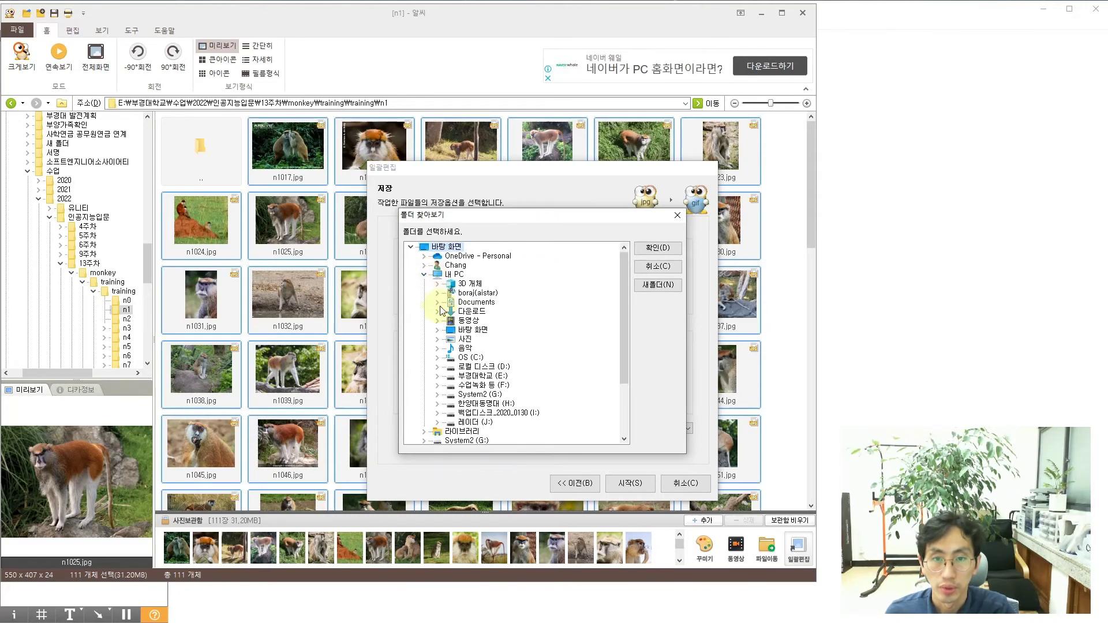
click(438, 376)
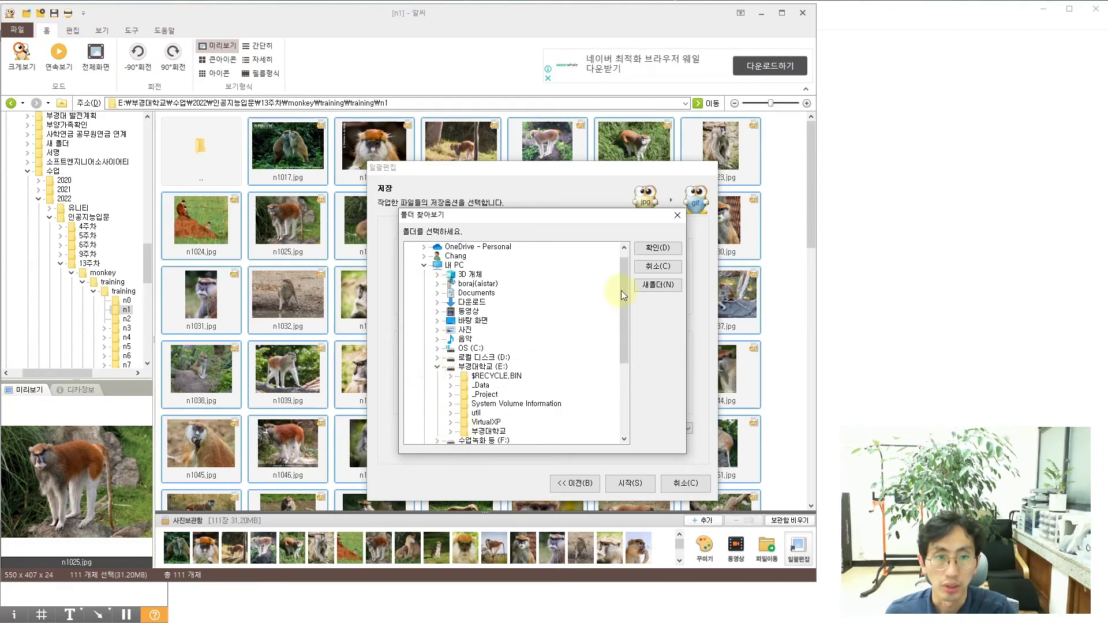
click(659, 267)
Step: Save the 24-bit PNG output in a resize subfolder of the originals and start the batch conversion
click(446, 362)
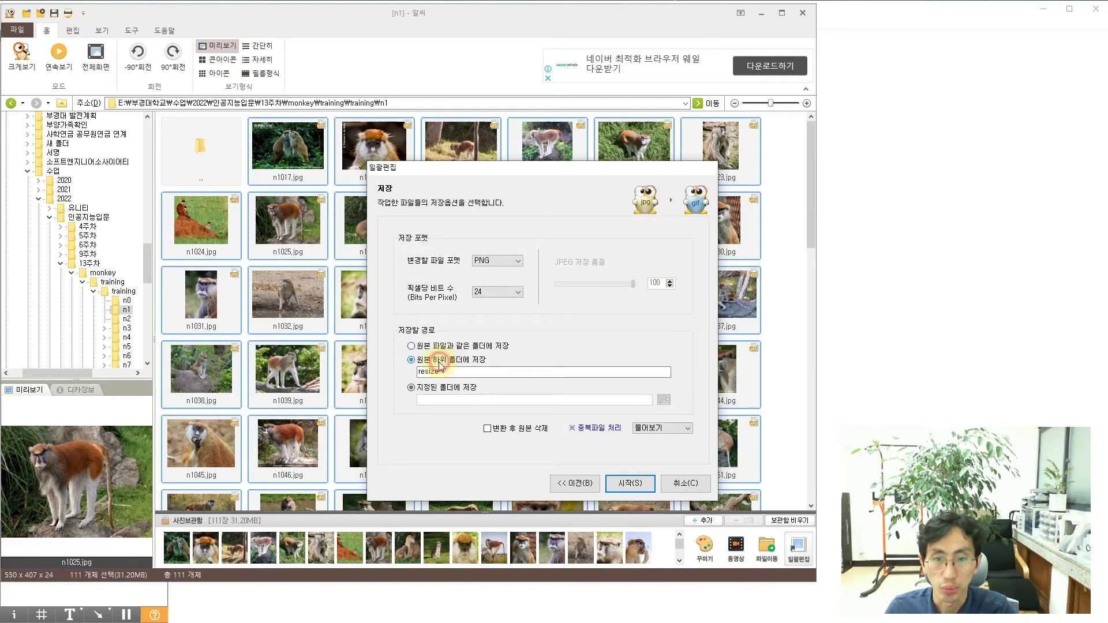
drag(465, 376, 384, 364)
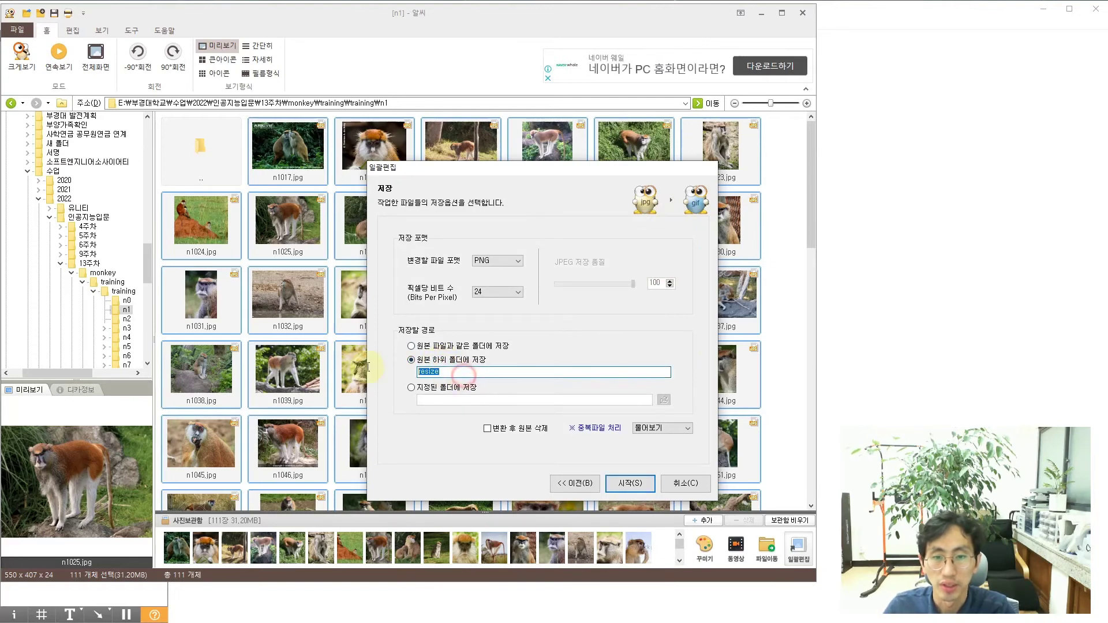
click(650, 485)
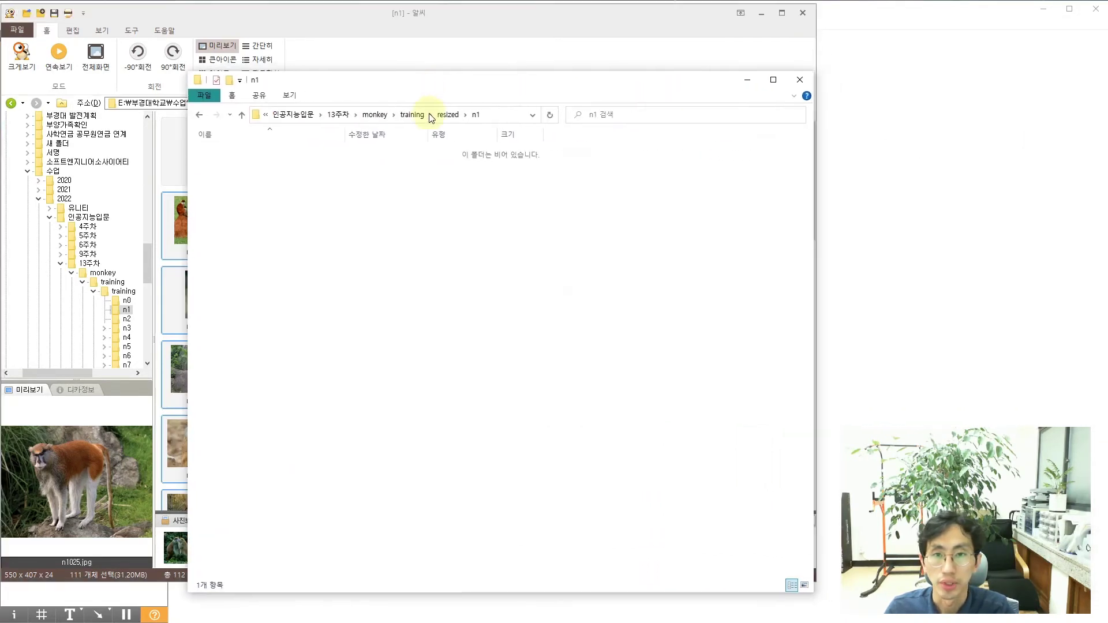
Step: Move the resize folder from the original training n1 folder into the n1 folder inside resized
click(459, 115)
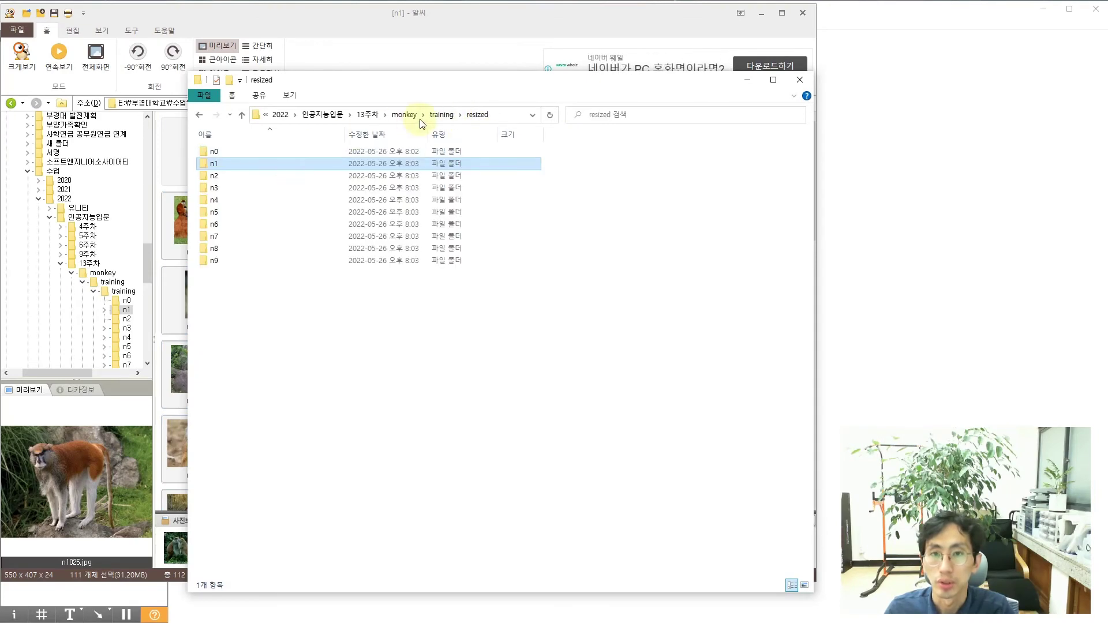
click(446, 115)
double_click(252, 163)
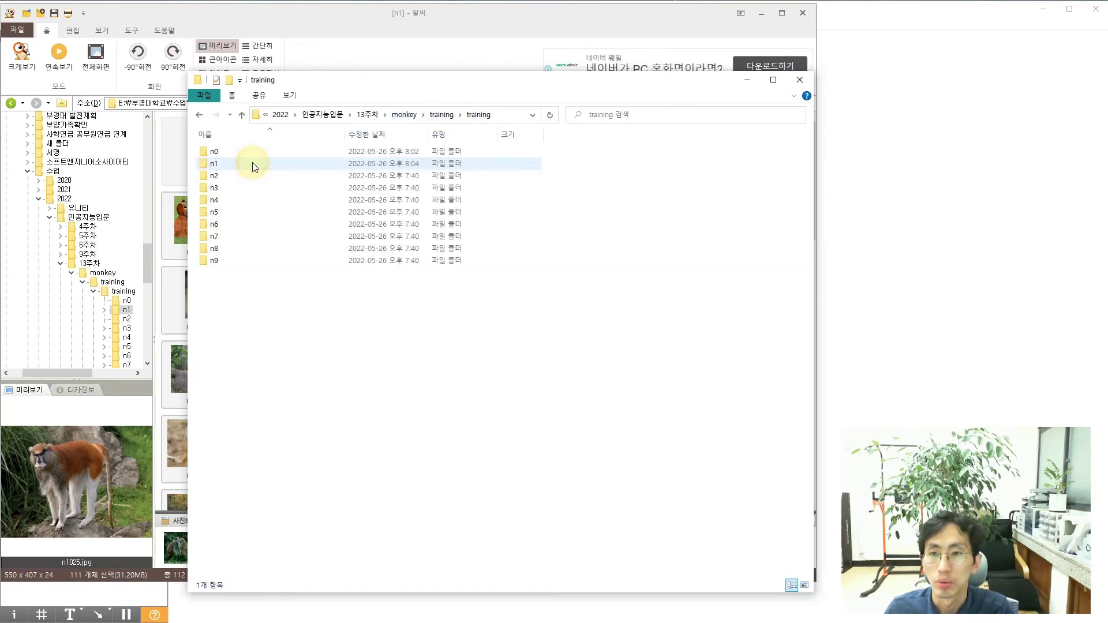
double_click(252, 163)
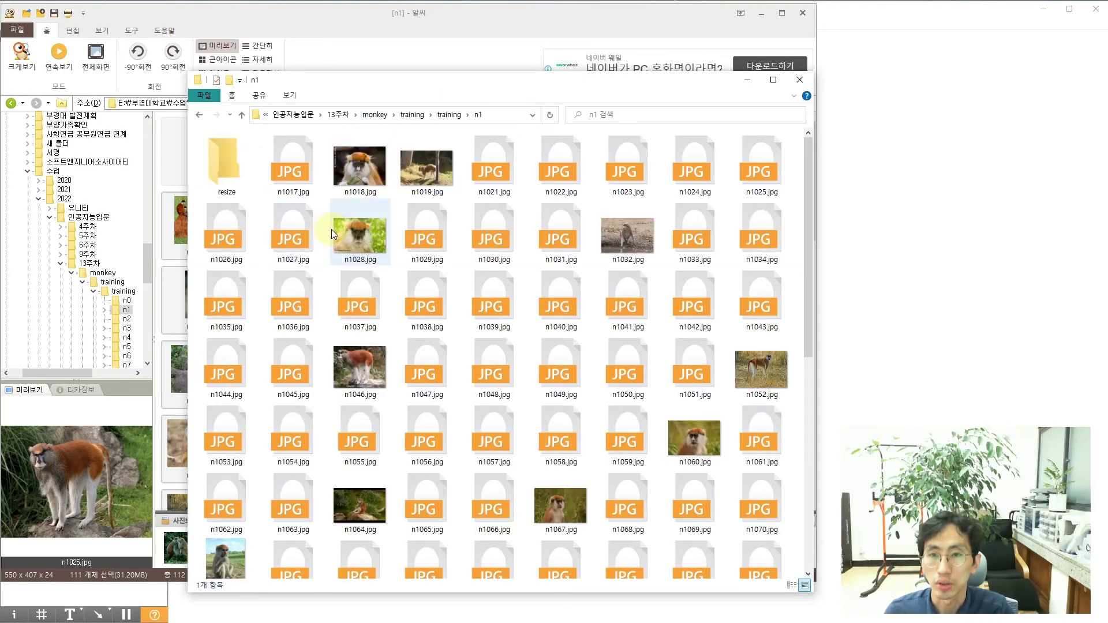
click(231, 182)
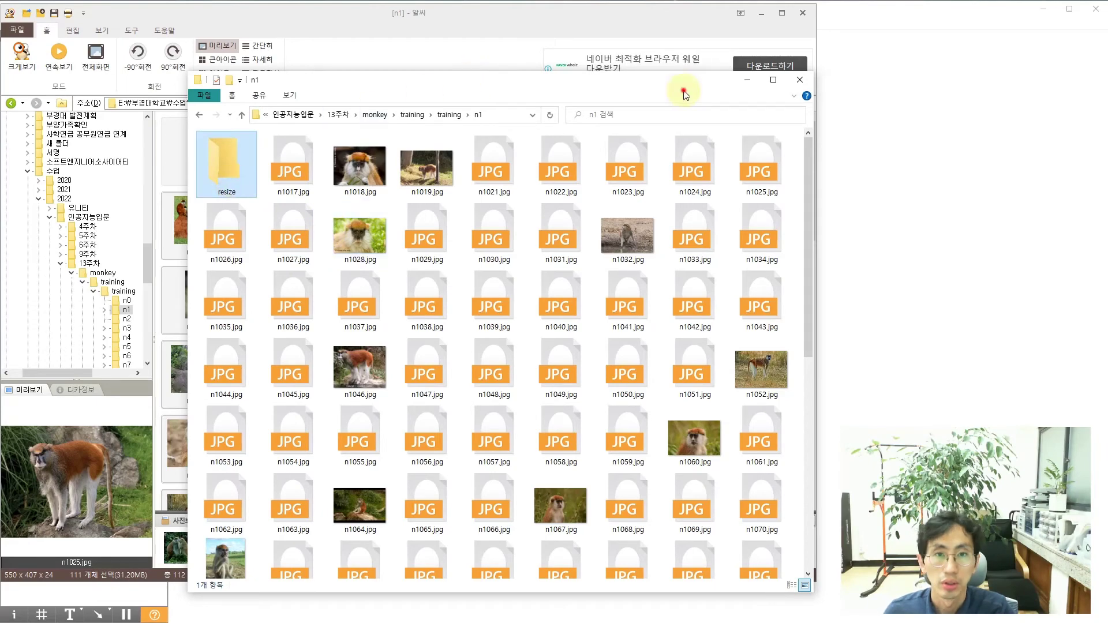
key(alt+Up)
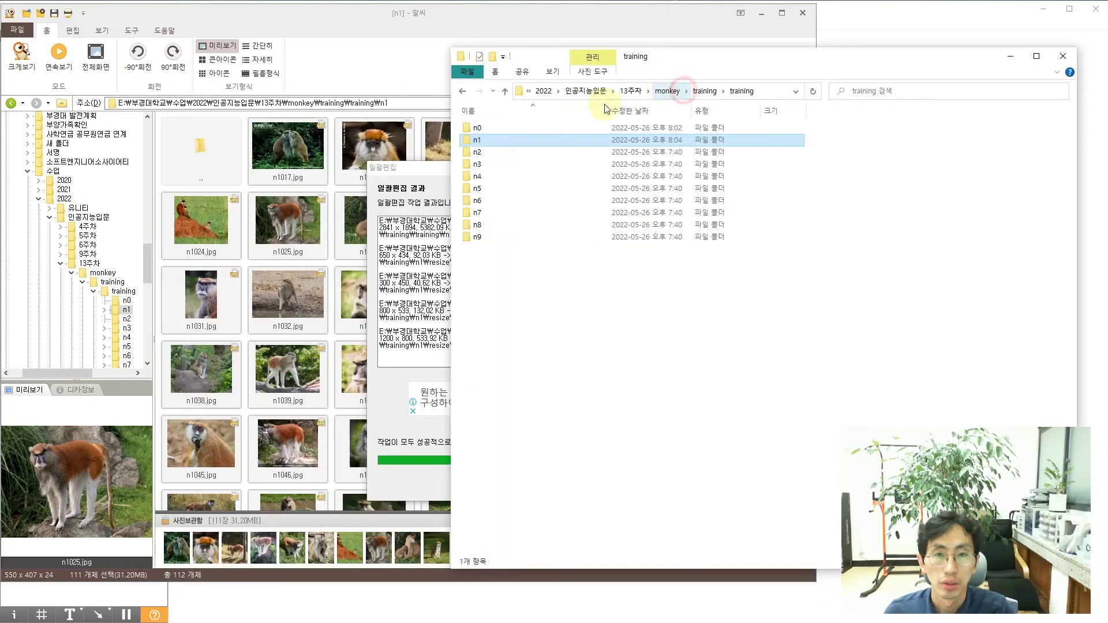
key(alt+Up)
double_click(521, 129)
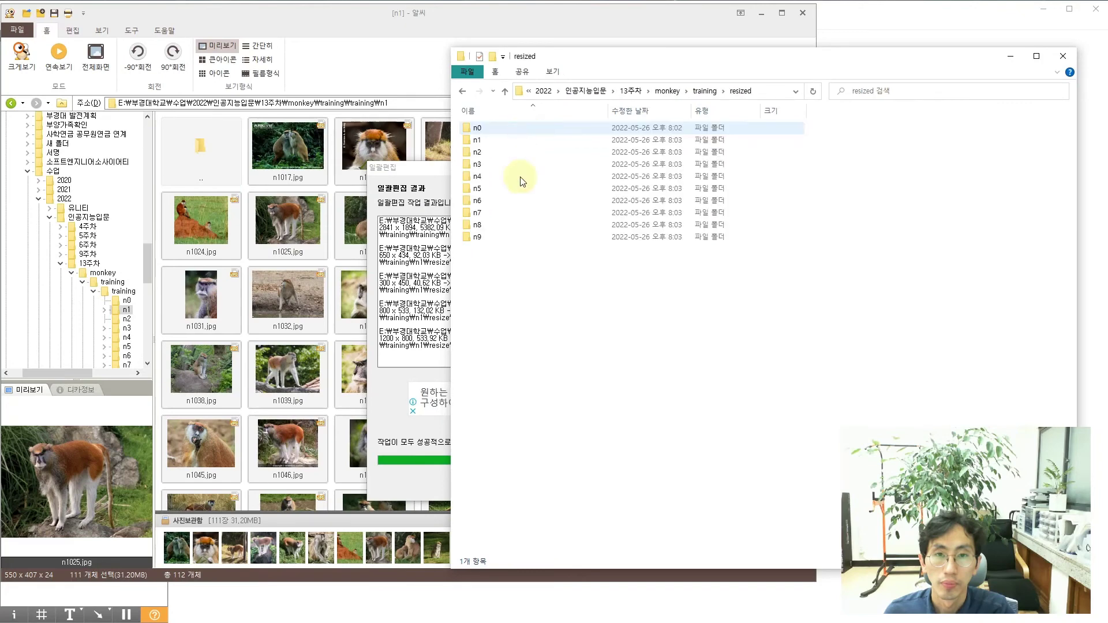
double_click(523, 140)
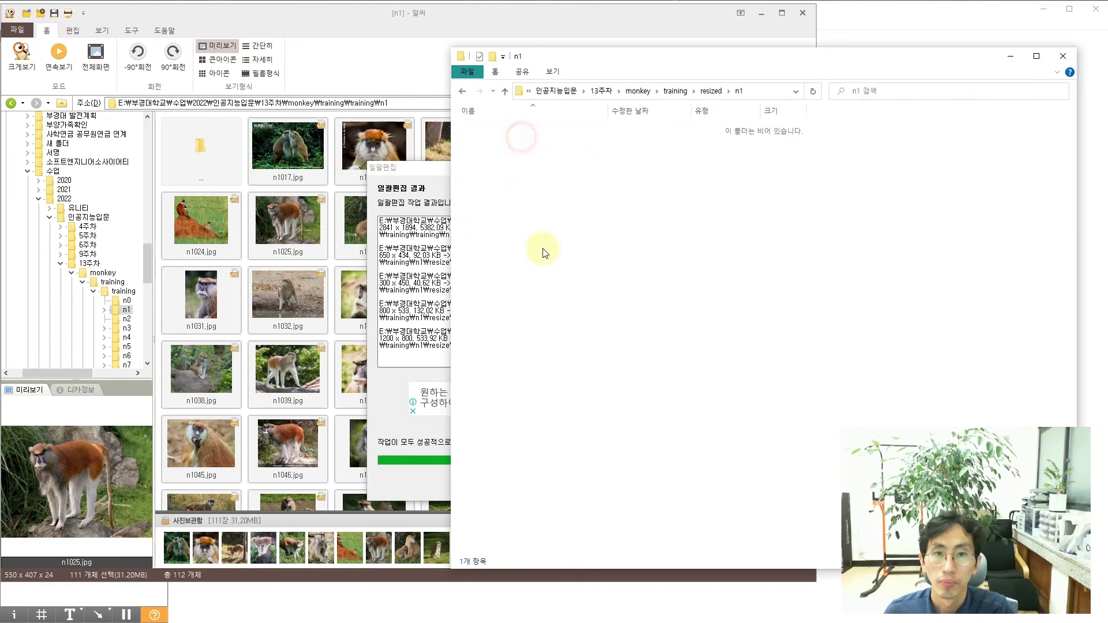
click(556, 173)
Step: Move all PNG images from the resize subfolder up into the resized n1 folder and delete the emptied resize folder
double_click(512, 128)
click(568, 179)
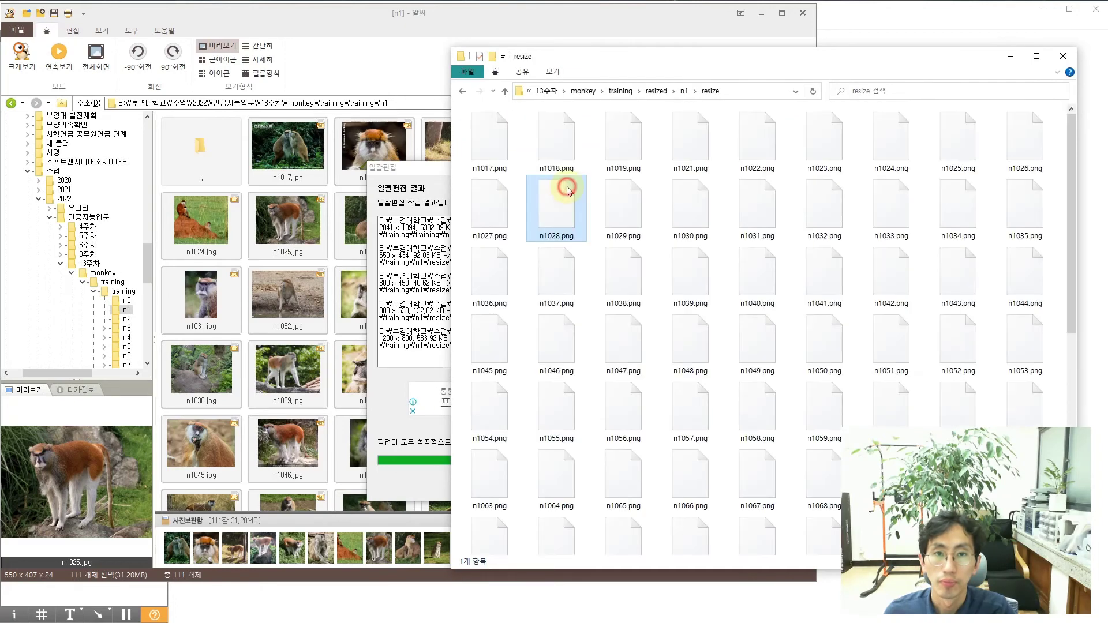
key(ctrl+a)
click(685, 91)
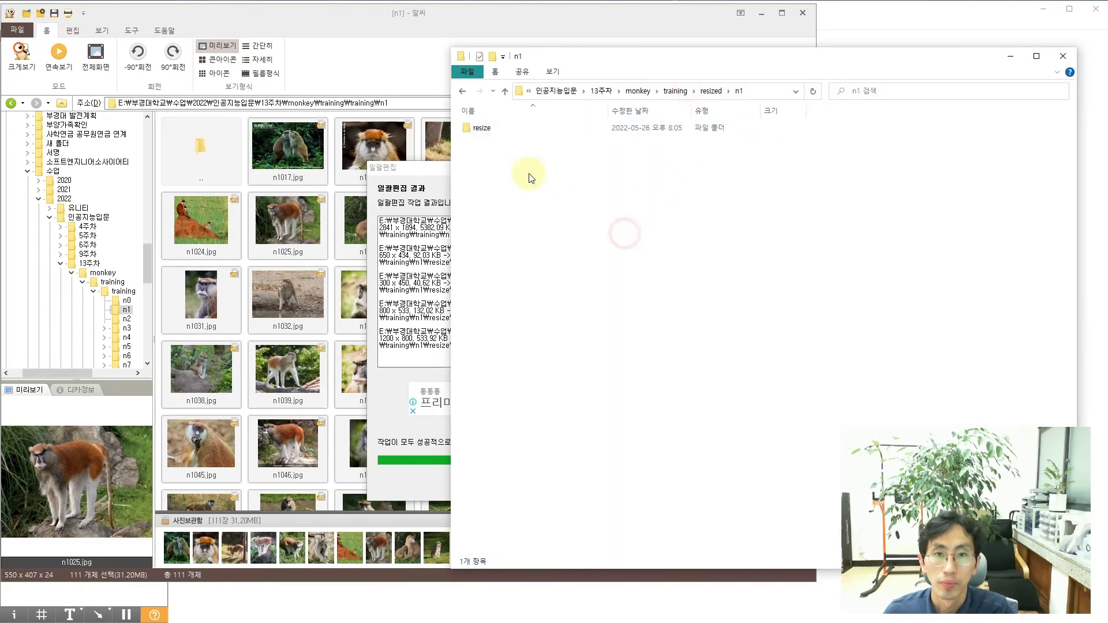
key(ctrl+v)
click(512, 186)
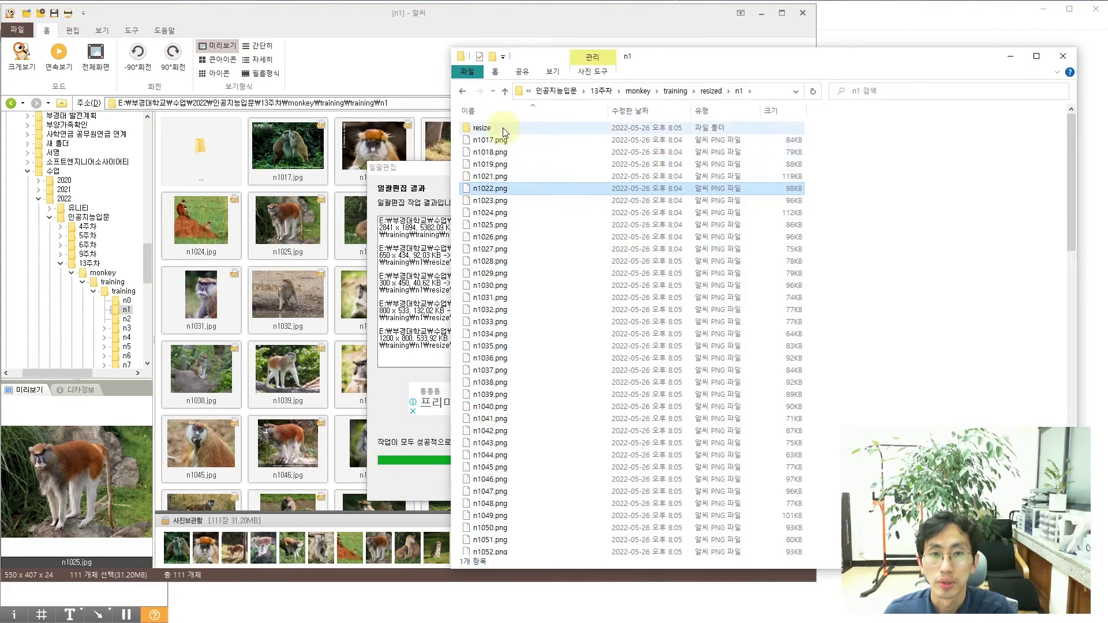
click(504, 128)
key(Delete)
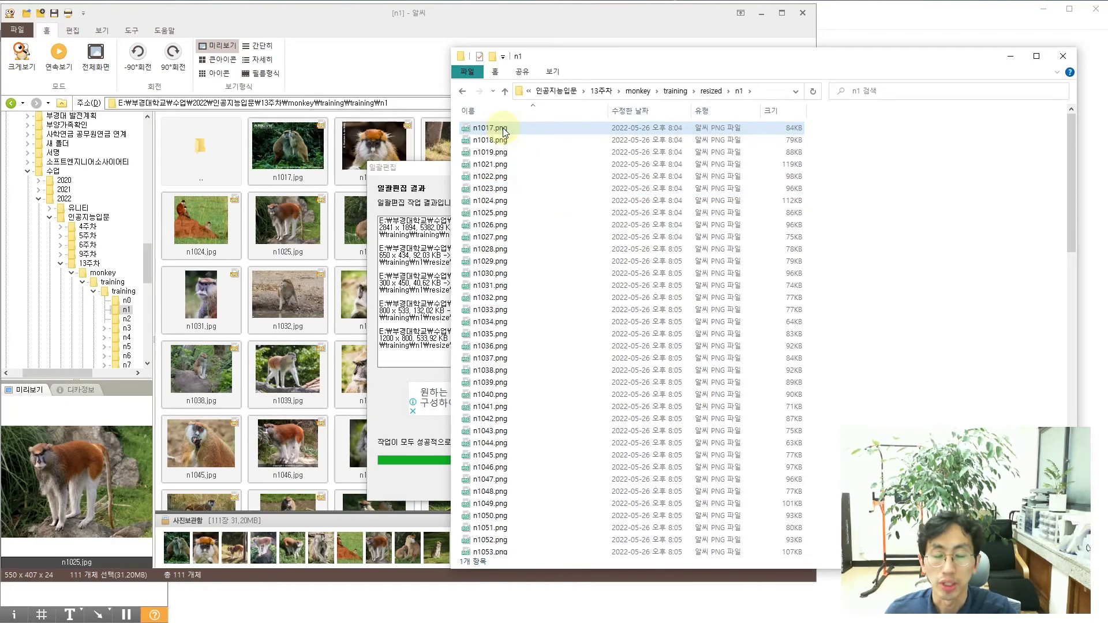
click(711, 91)
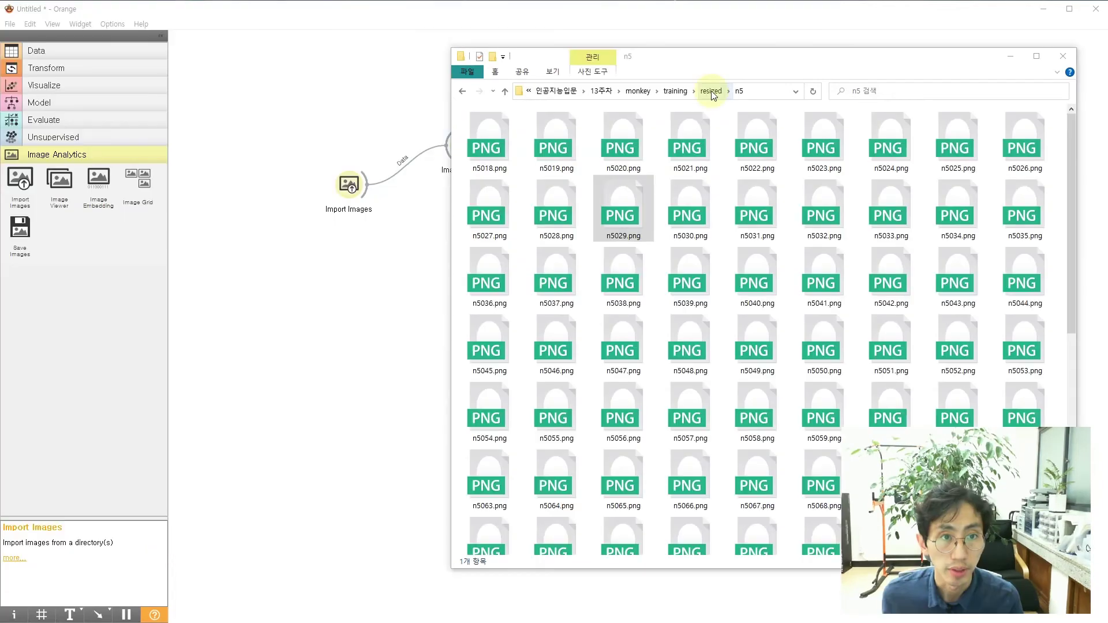
Step: Check the class folders n0 to n9 inside resized, viewing the images in n0 and n9
click(712, 90)
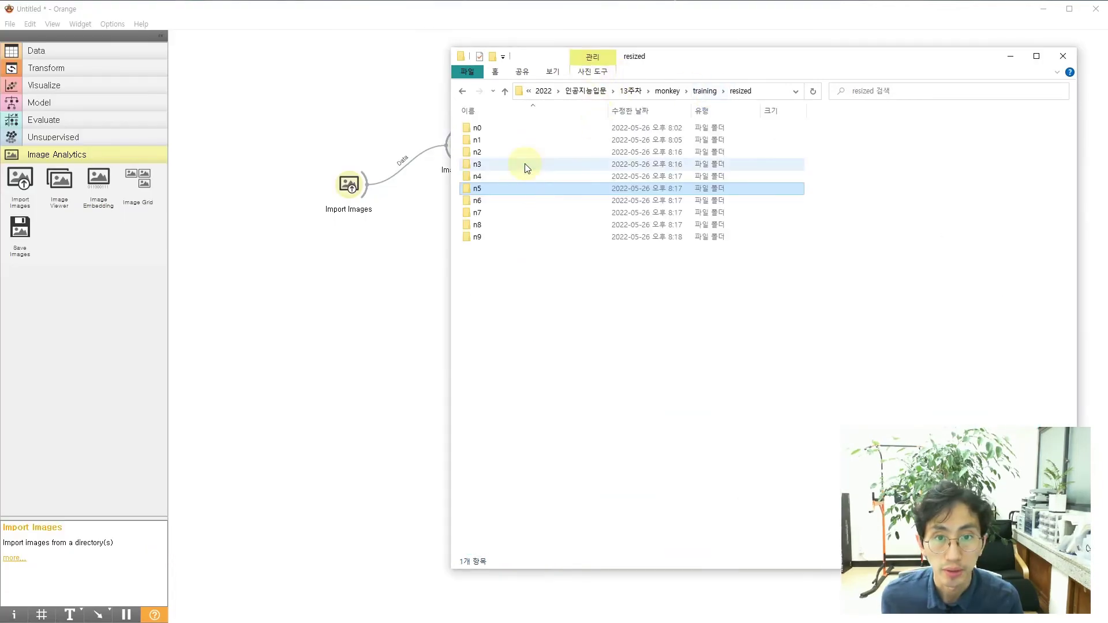
click(549, 296)
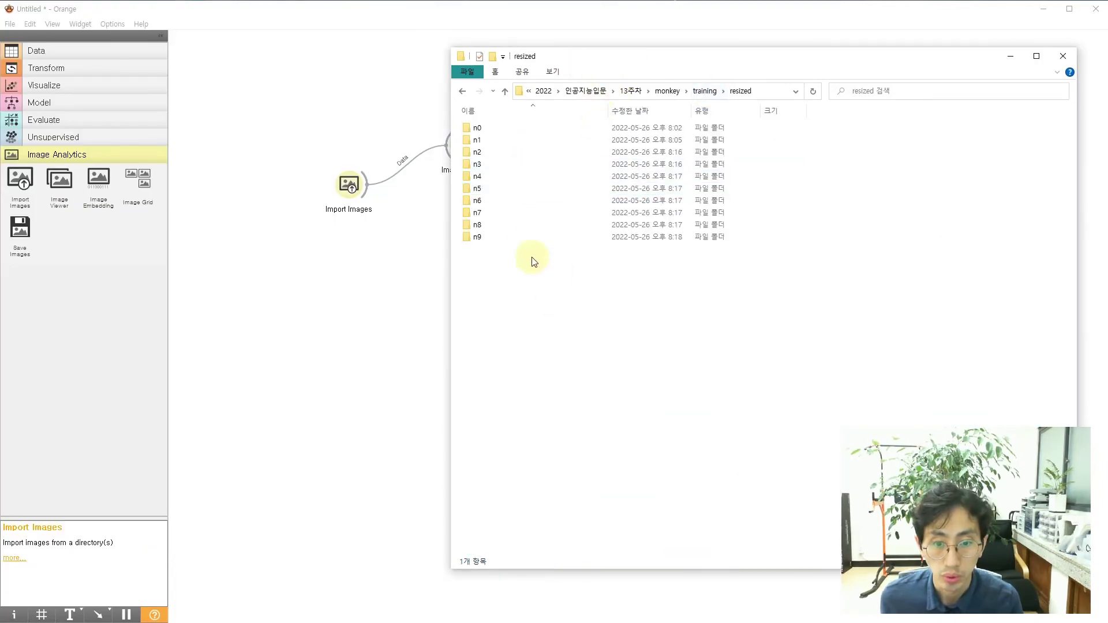
double_click(503, 128)
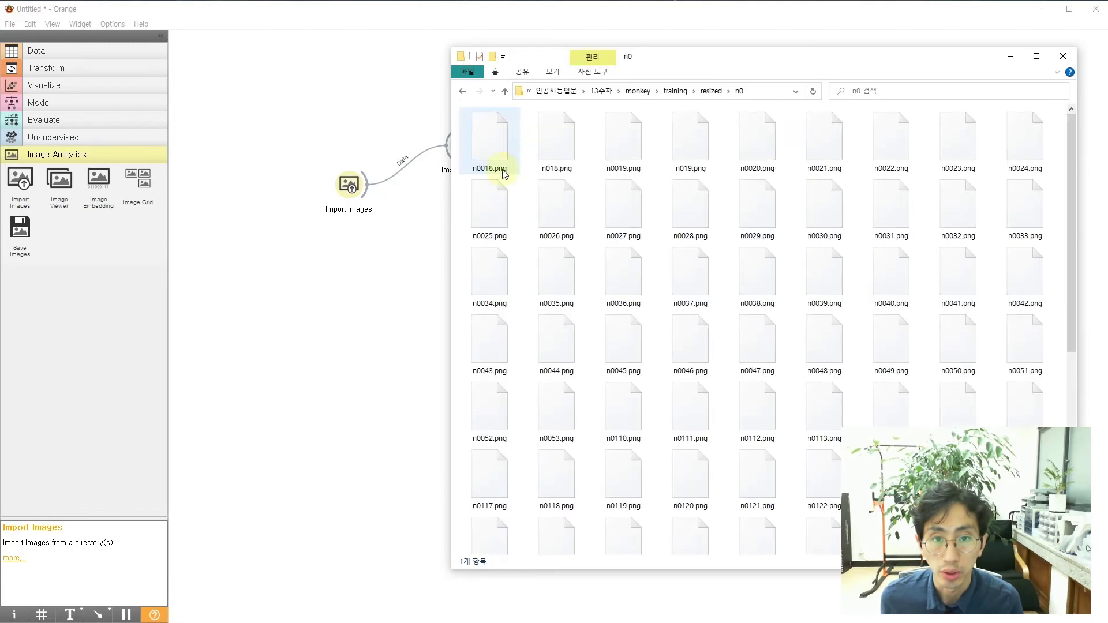
click(711, 91)
double_click(500, 237)
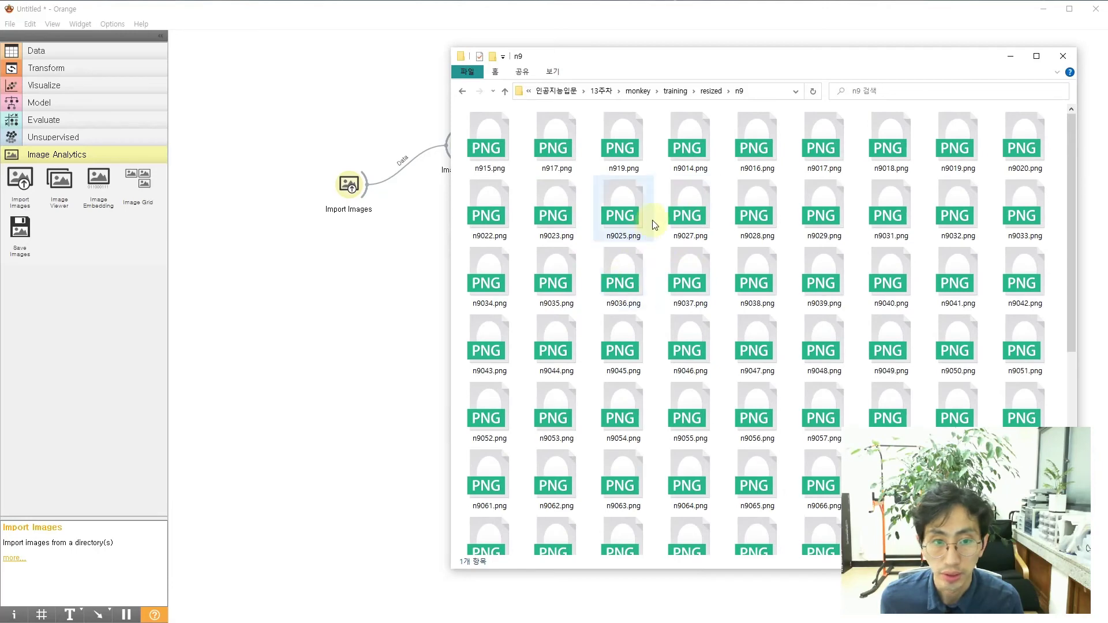
click(709, 90)
Step: Show and select the full path of the resized folder
click(762, 93)
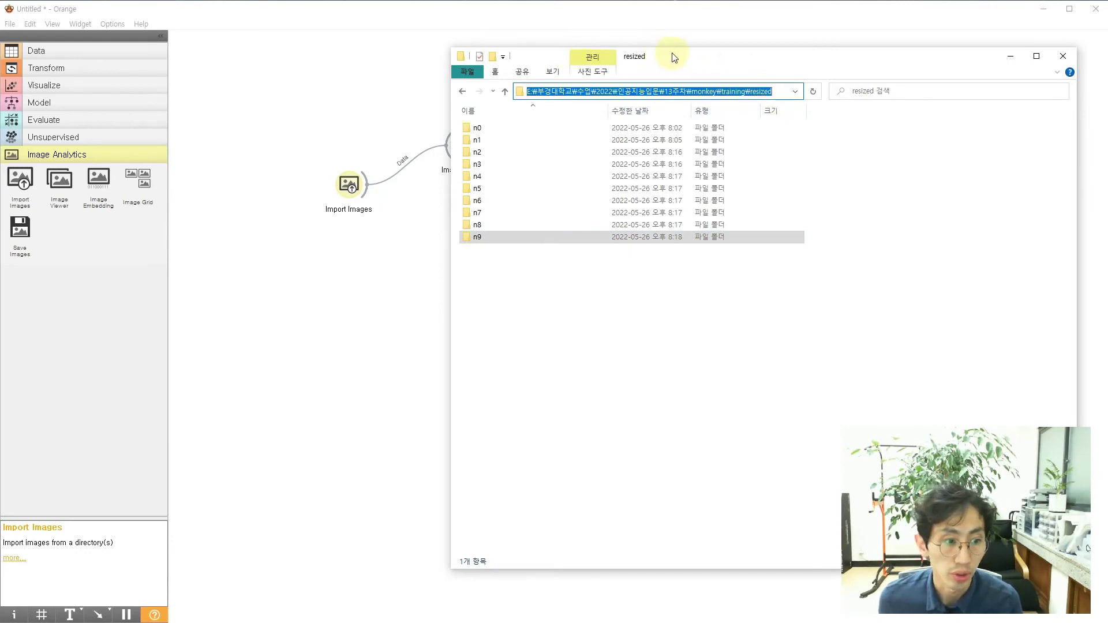
drag(736, 57, 711, 79)
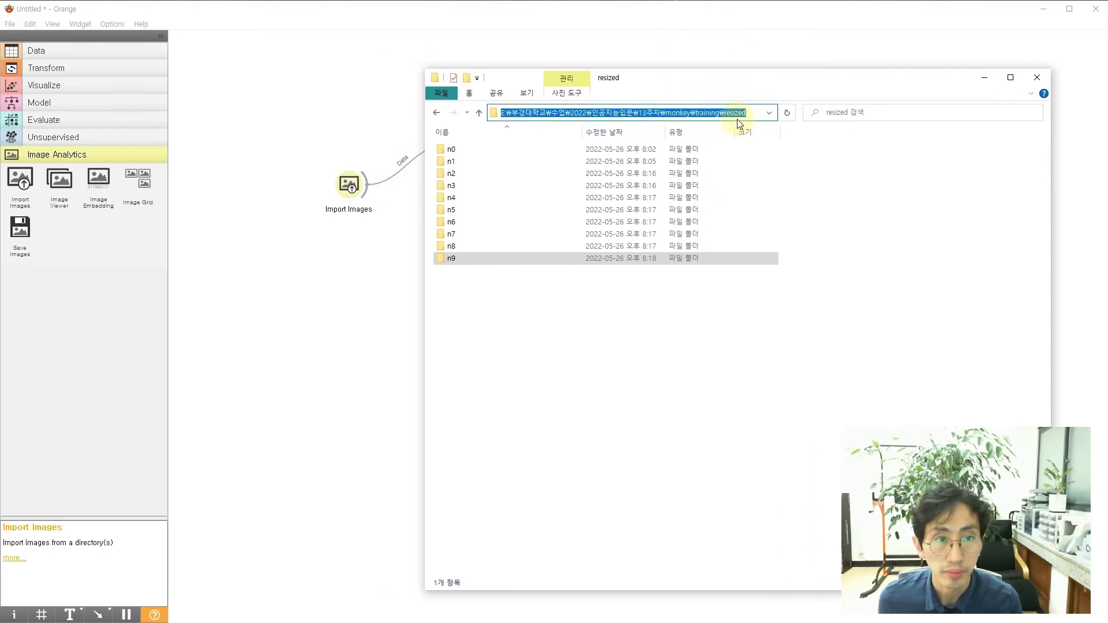
click(745, 115)
key(ctrl+a)
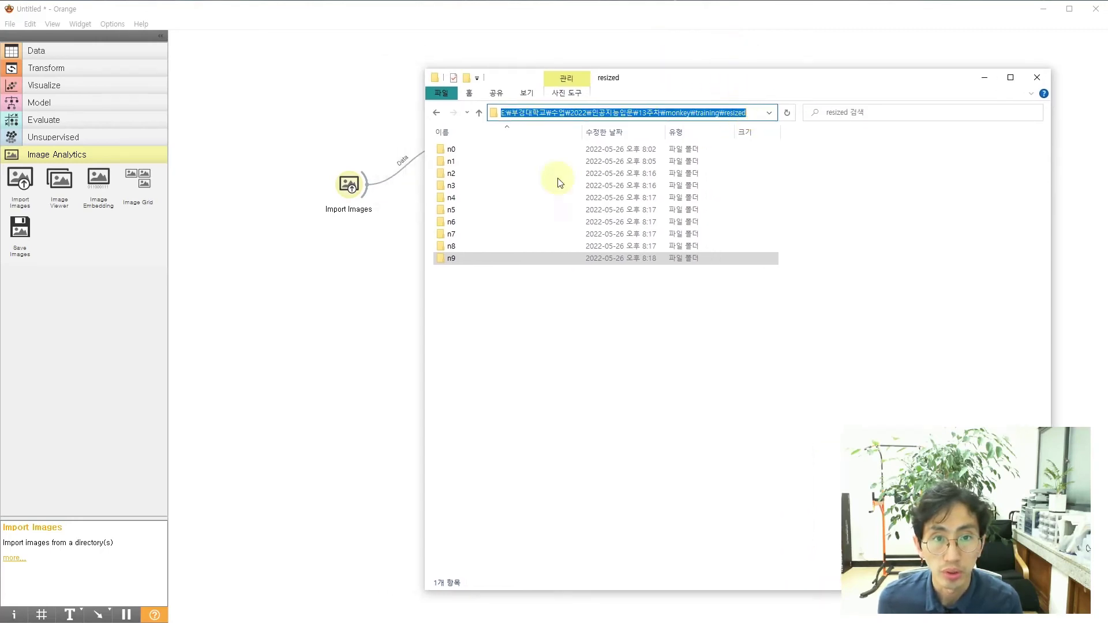
Step: Switch to Orange, delete the existing Import Images and Image Viewer widgets, and place a new Import Images widget on the canvas
click(340, 295)
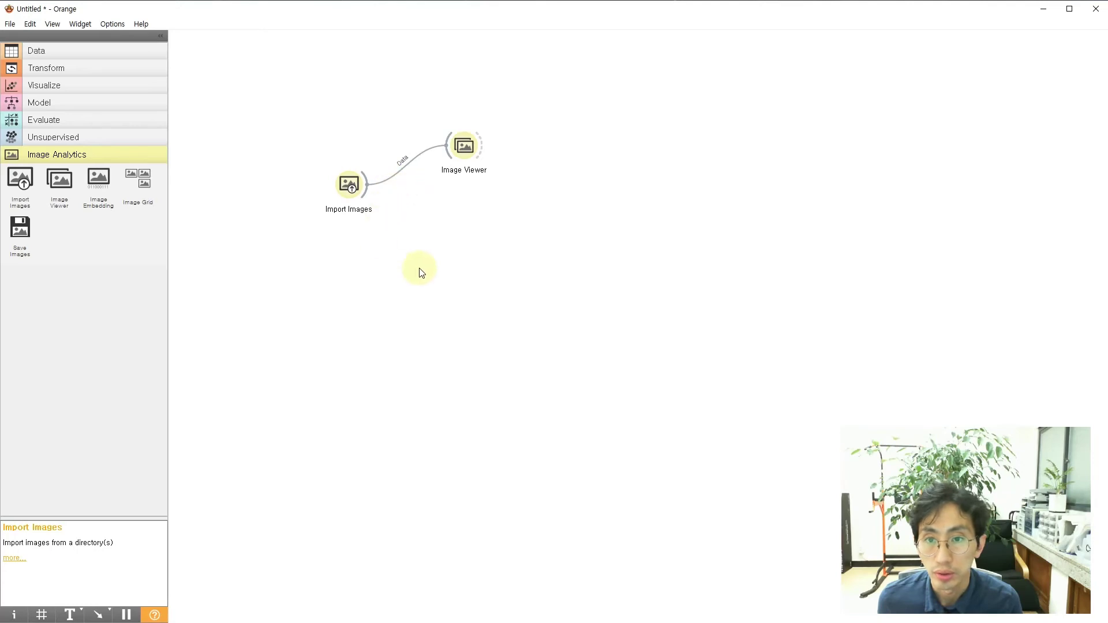
drag(566, 285, 236, 76)
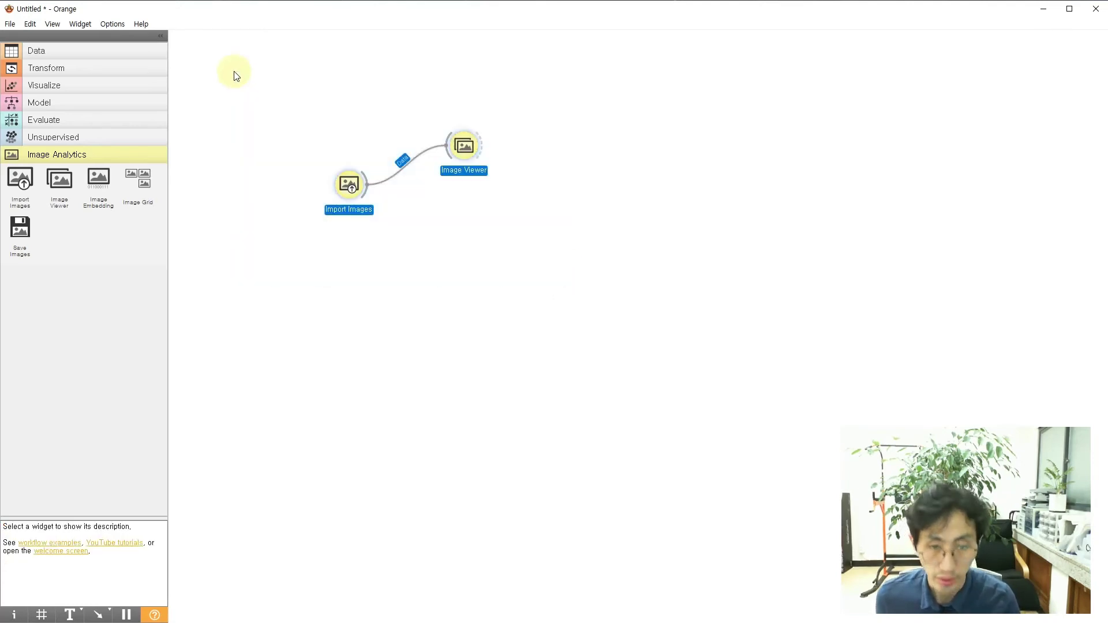
key(Delete)
drag(20, 179, 338, 166)
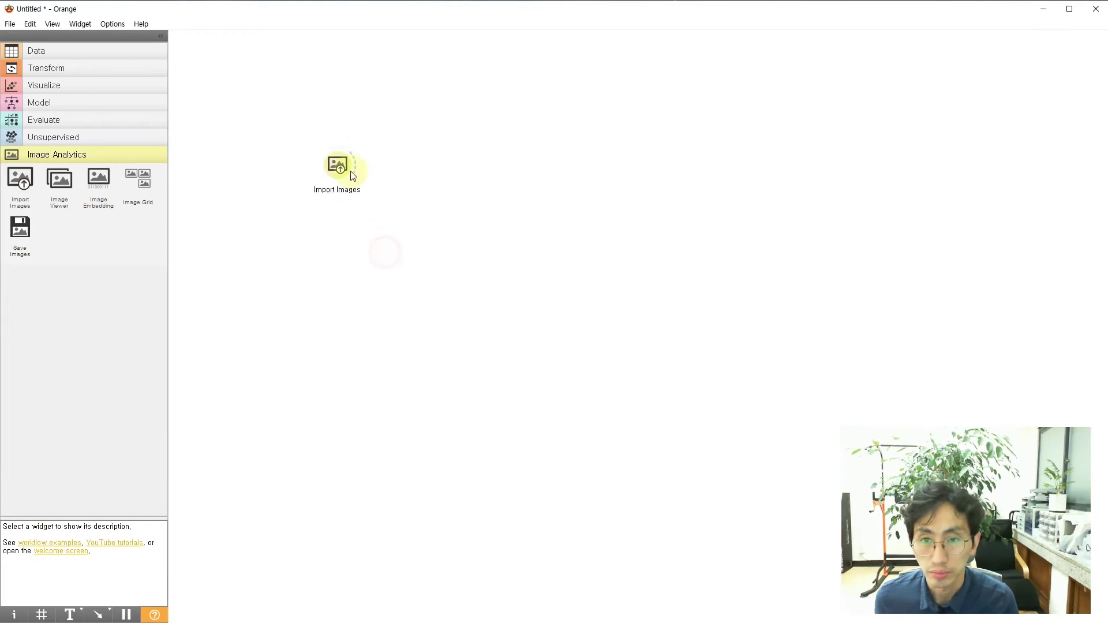
Step: Load the resized folder inside monkey\training as the source directory of Import Images
double_click(345, 167)
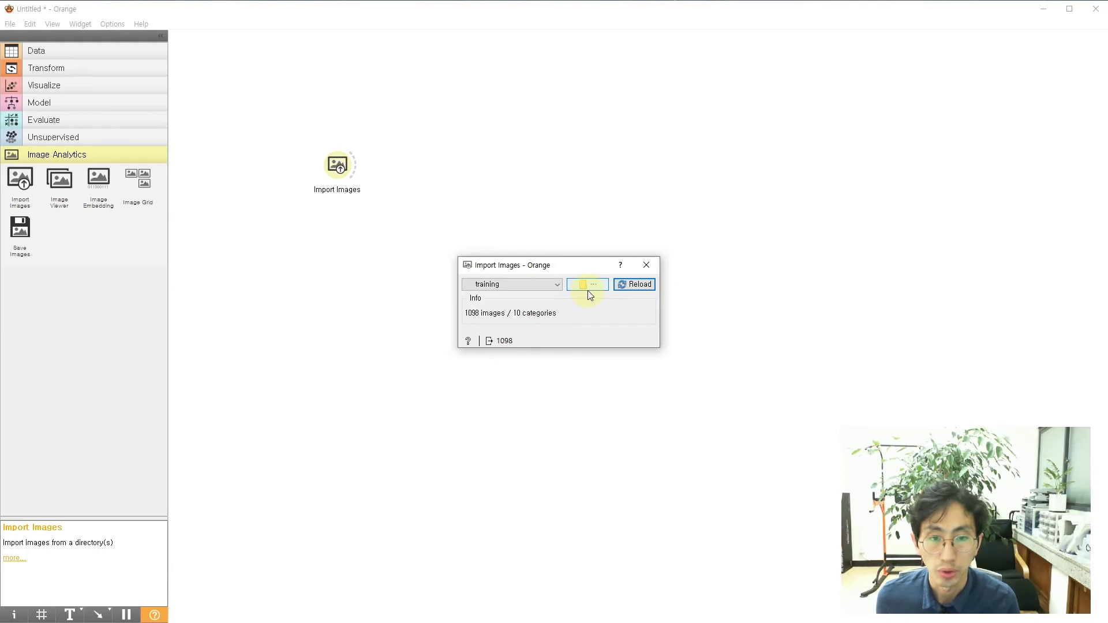
click(587, 290)
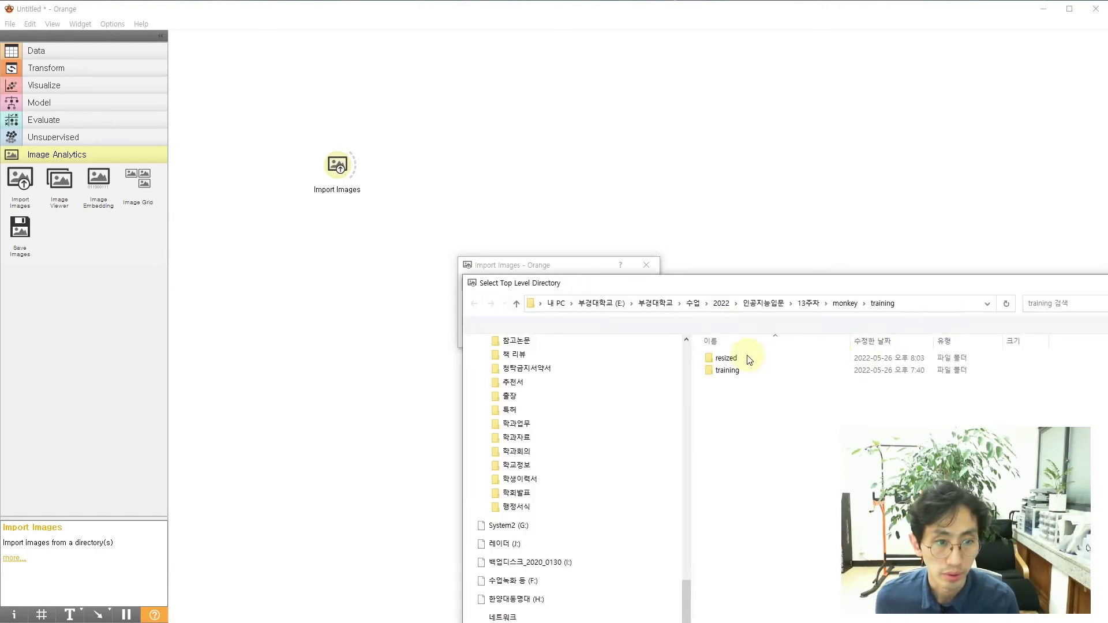
click(735, 362)
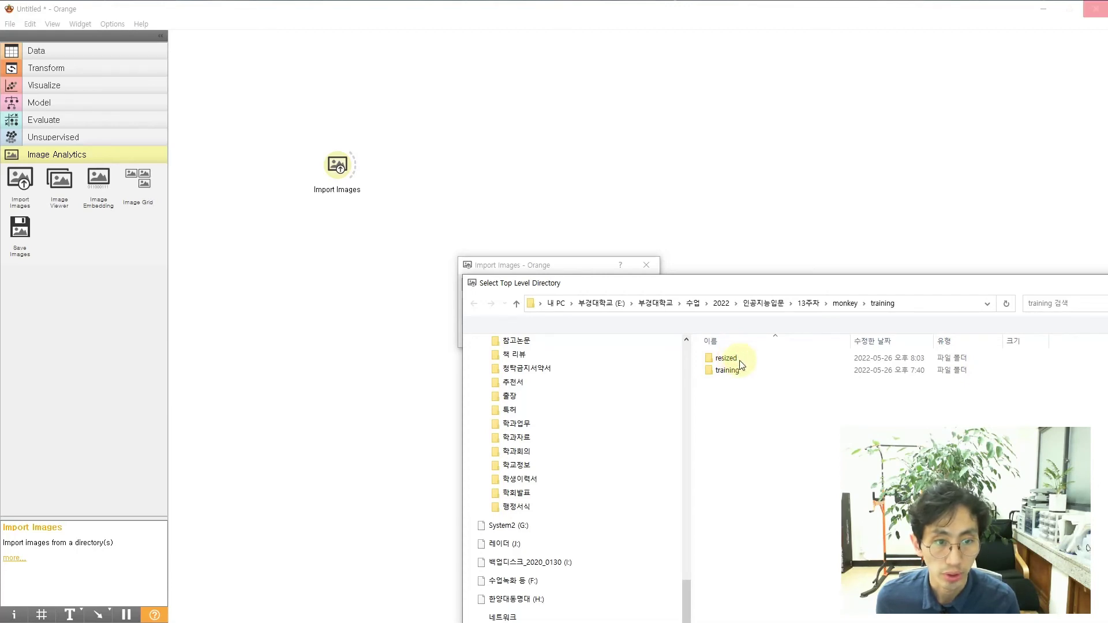
click(724, 364)
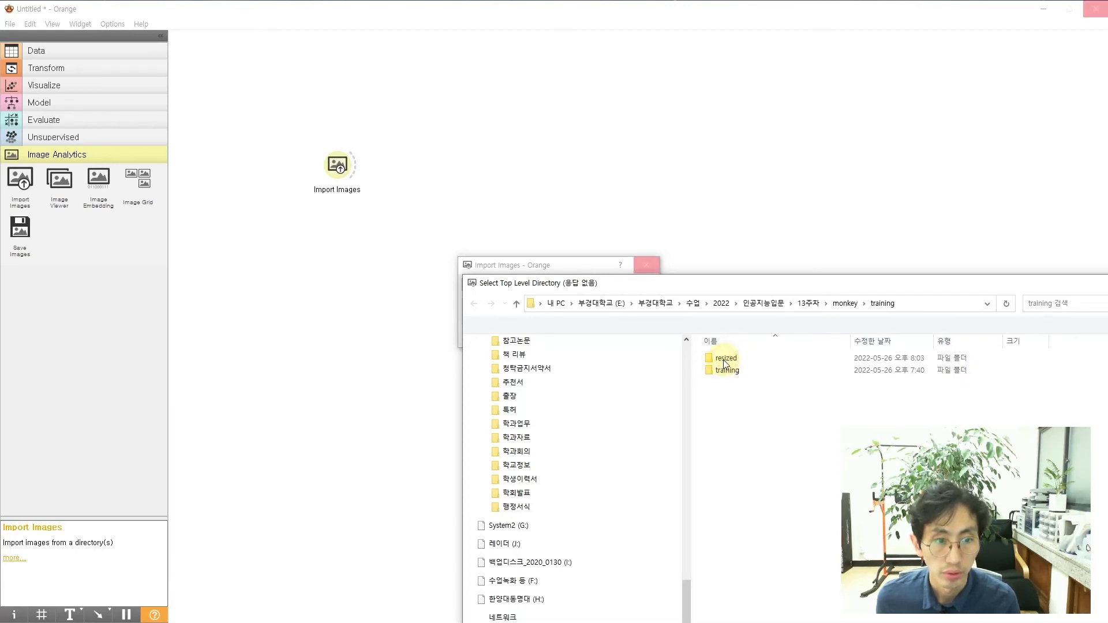
click(914, 303)
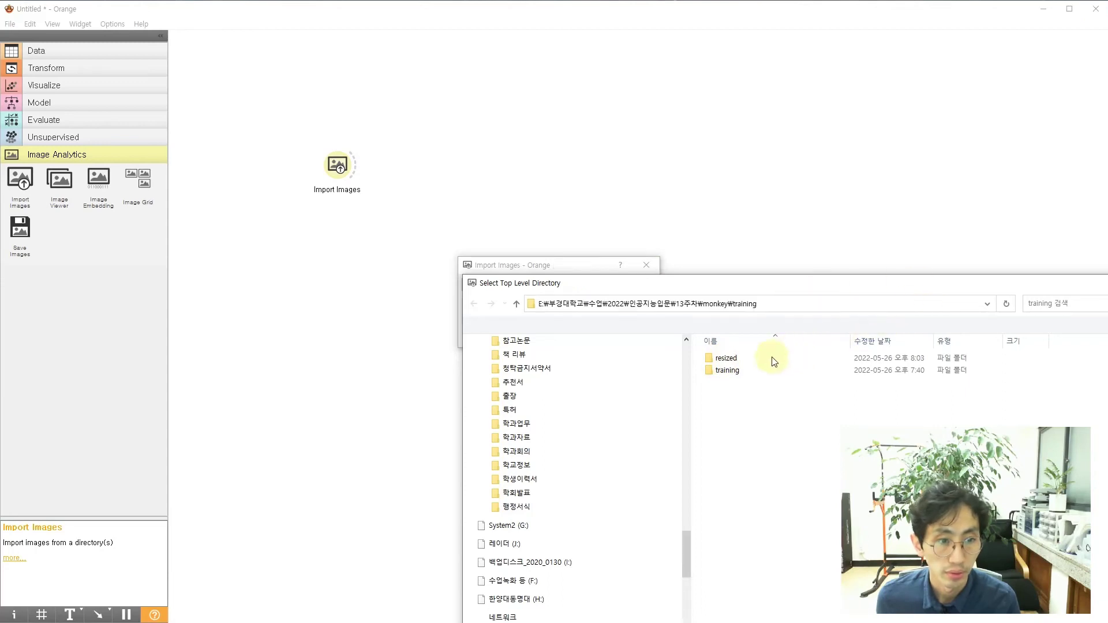
click(774, 362)
key(Escape)
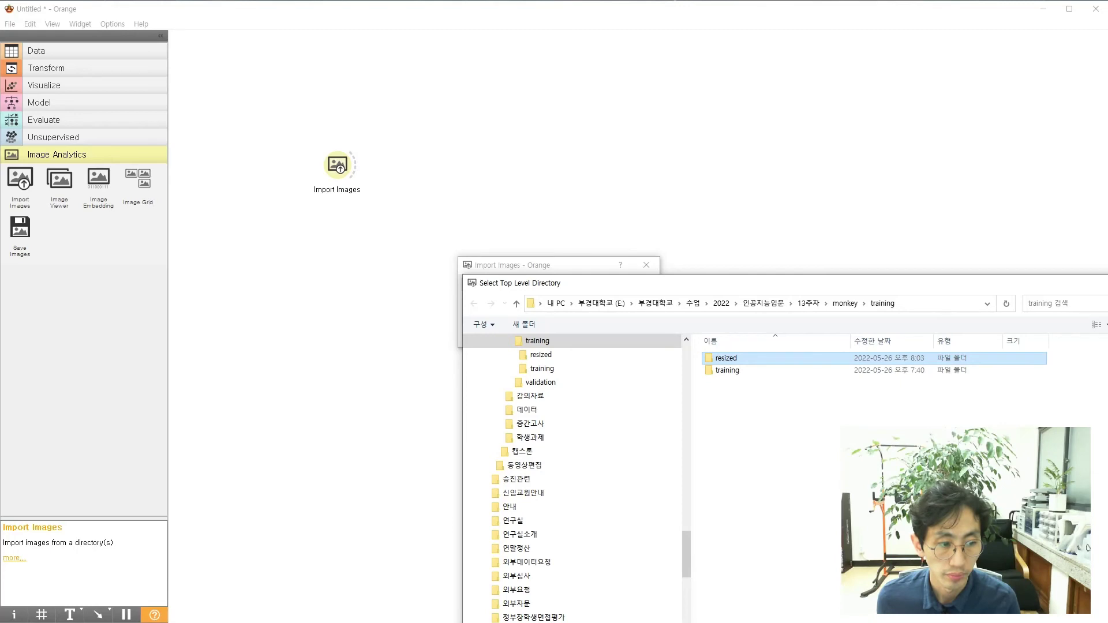
key(Return)
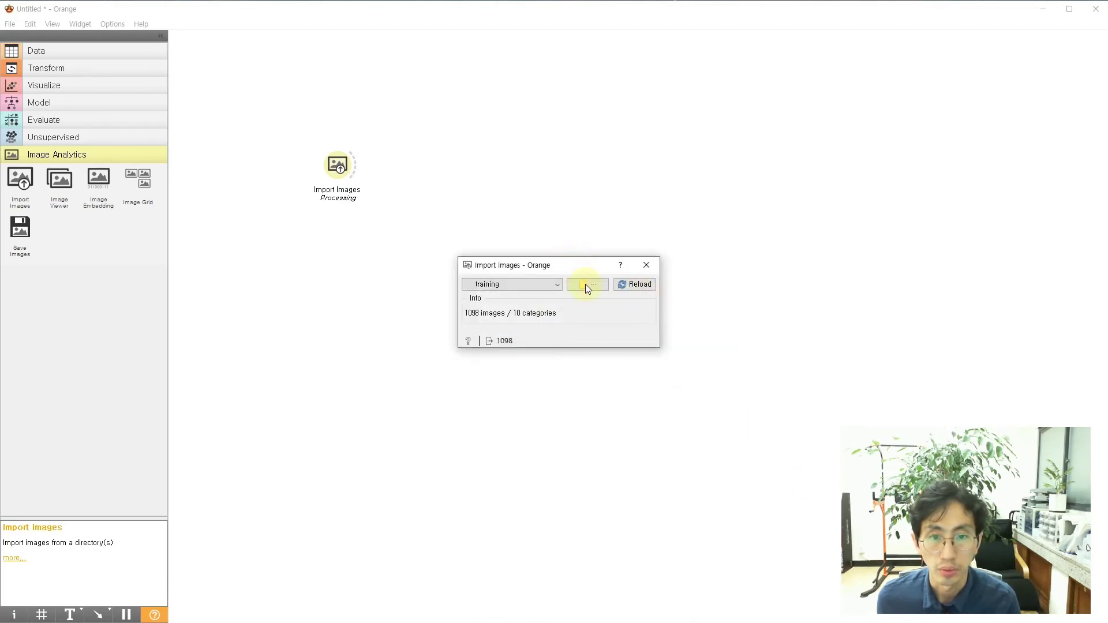
click(554, 207)
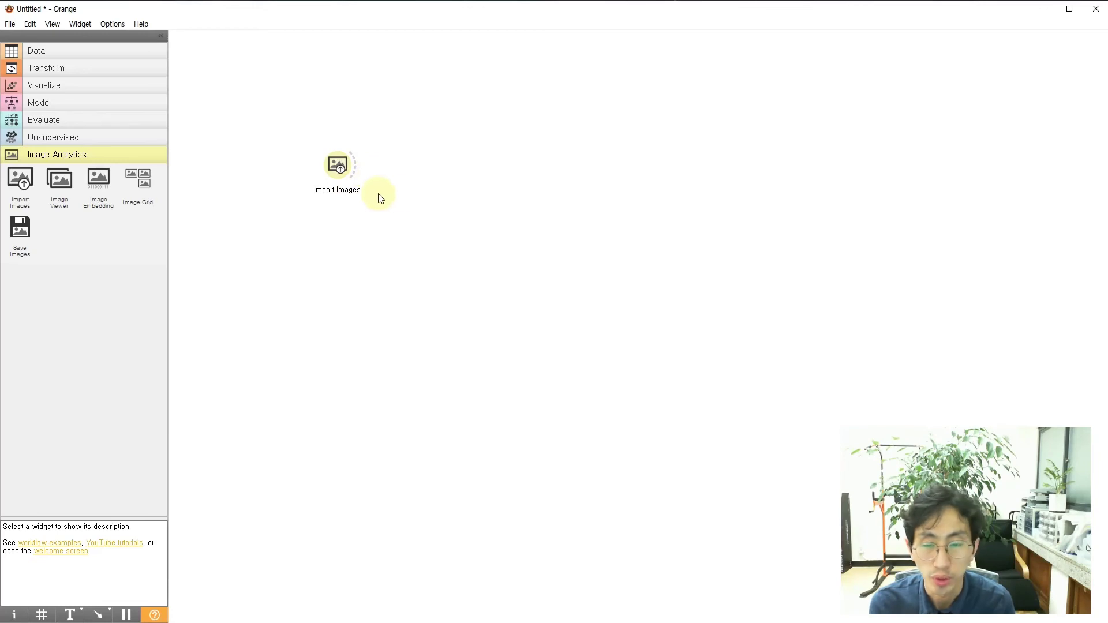
Step: Link a new Image Viewer widget to Import Images and open it
drag(354, 161, 412, 115)
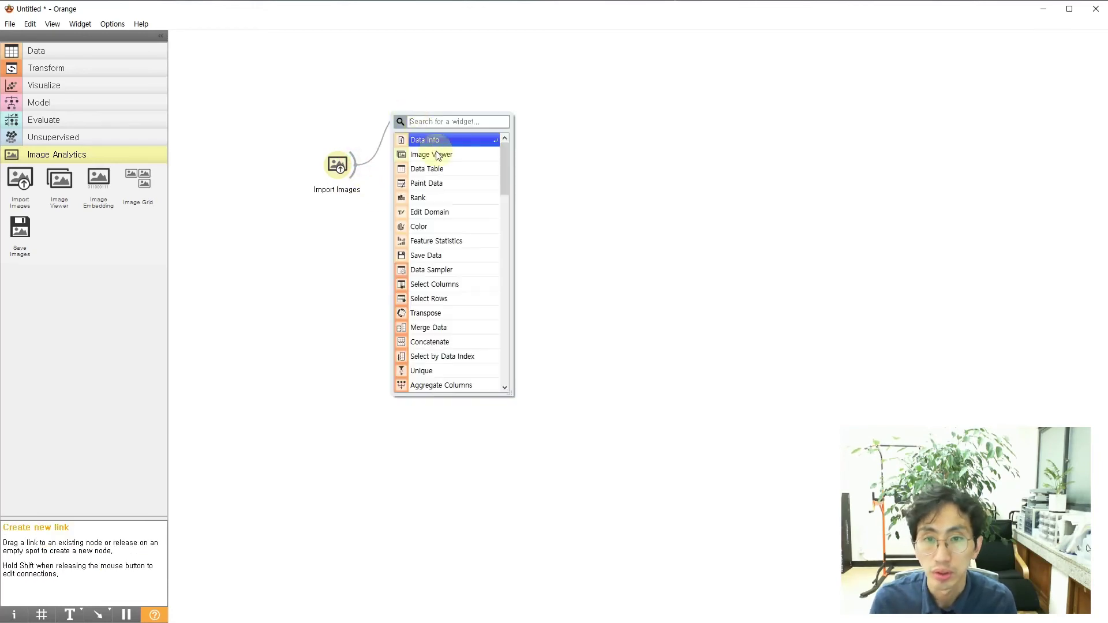
click(430, 152)
double_click(428, 114)
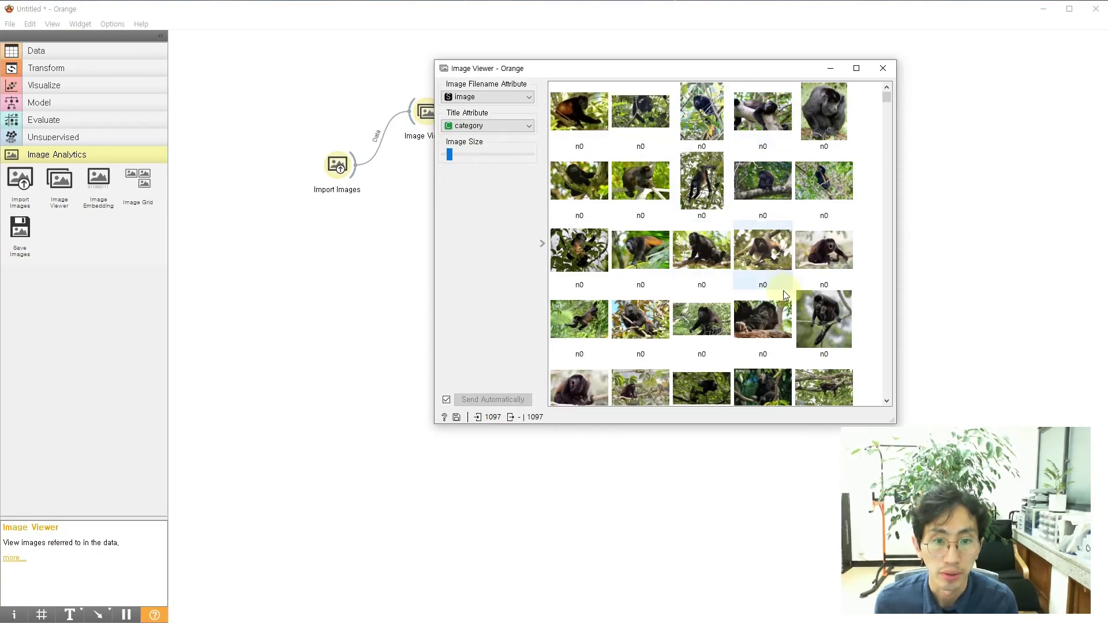
Step: Browse the imported monkey images and their category labels in Image Viewer, then close the viewer
scroll(825, 335, down, 5)
scroll(826, 332, down, 8)
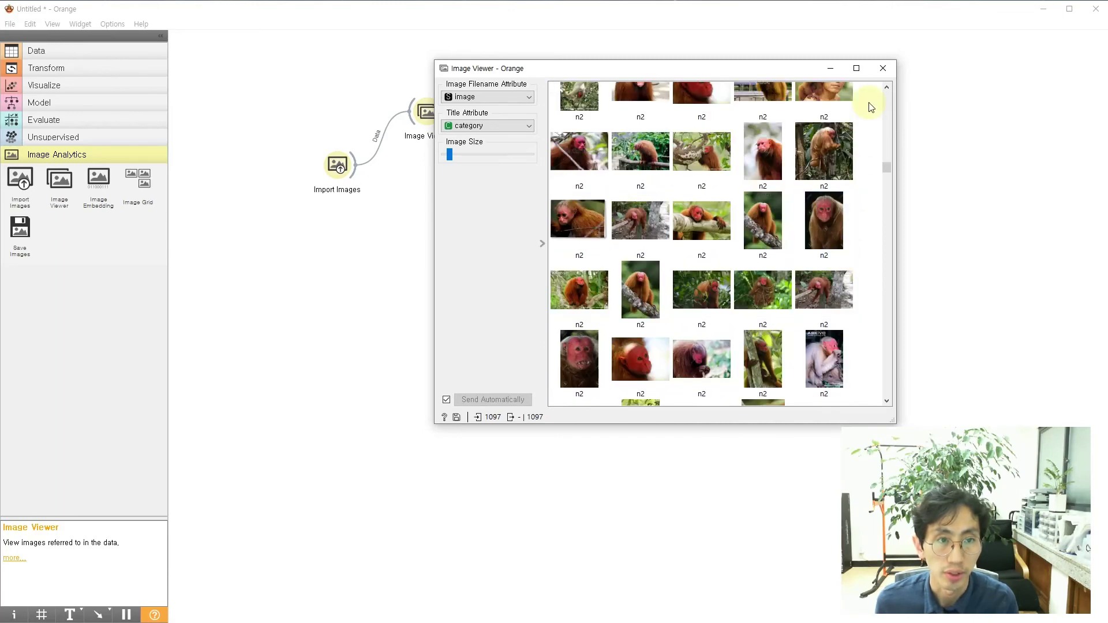
scroll(872, 144, up, 2)
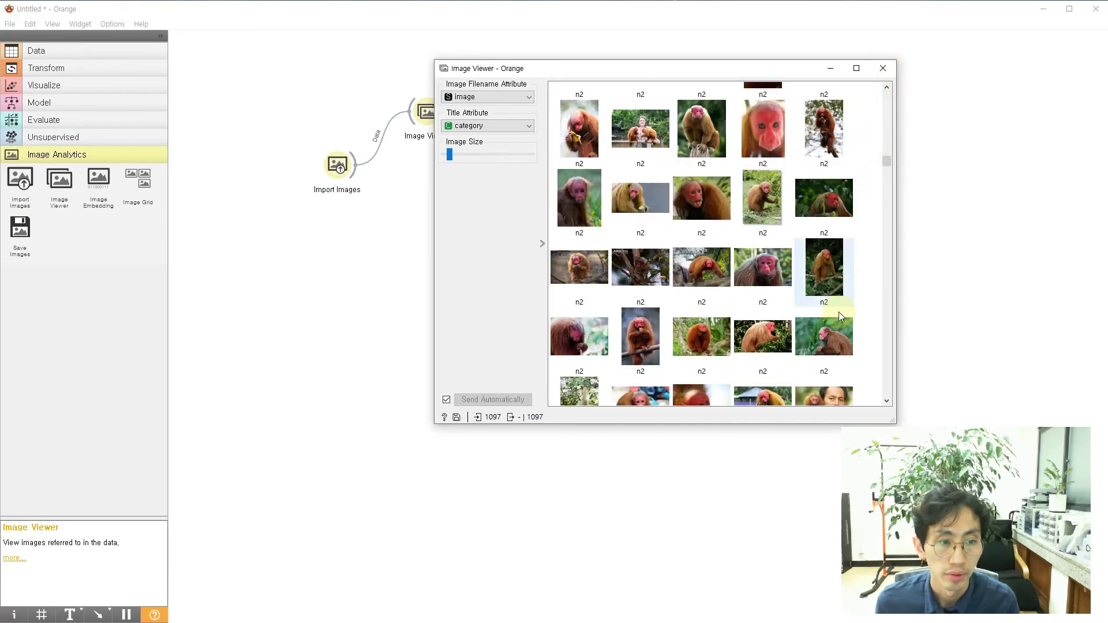
click(890, 403)
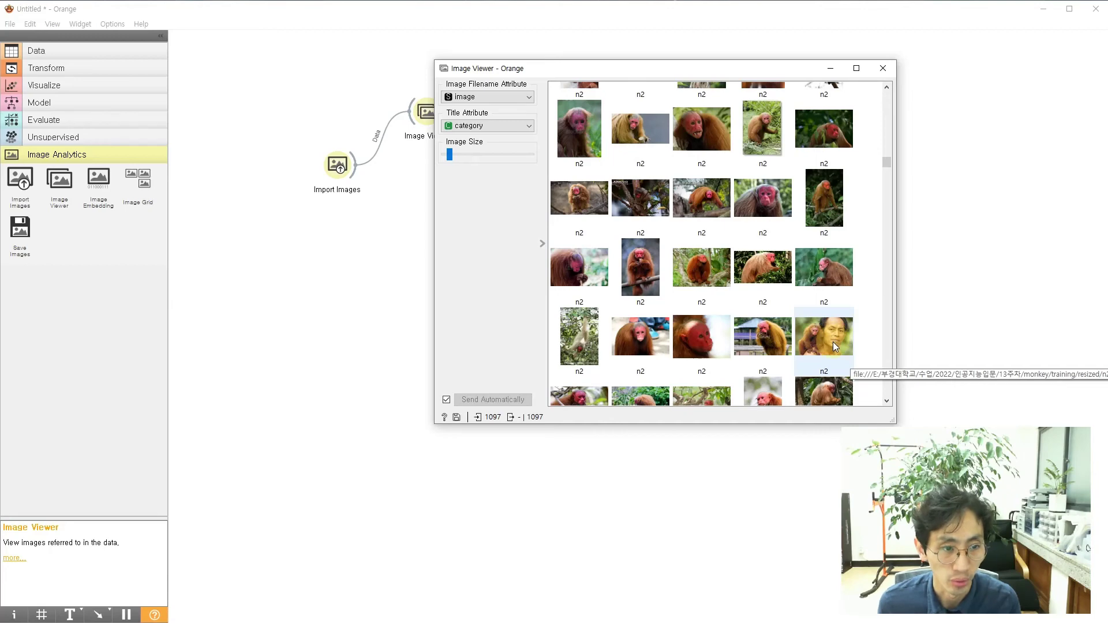
scroll(835, 363, down, 10)
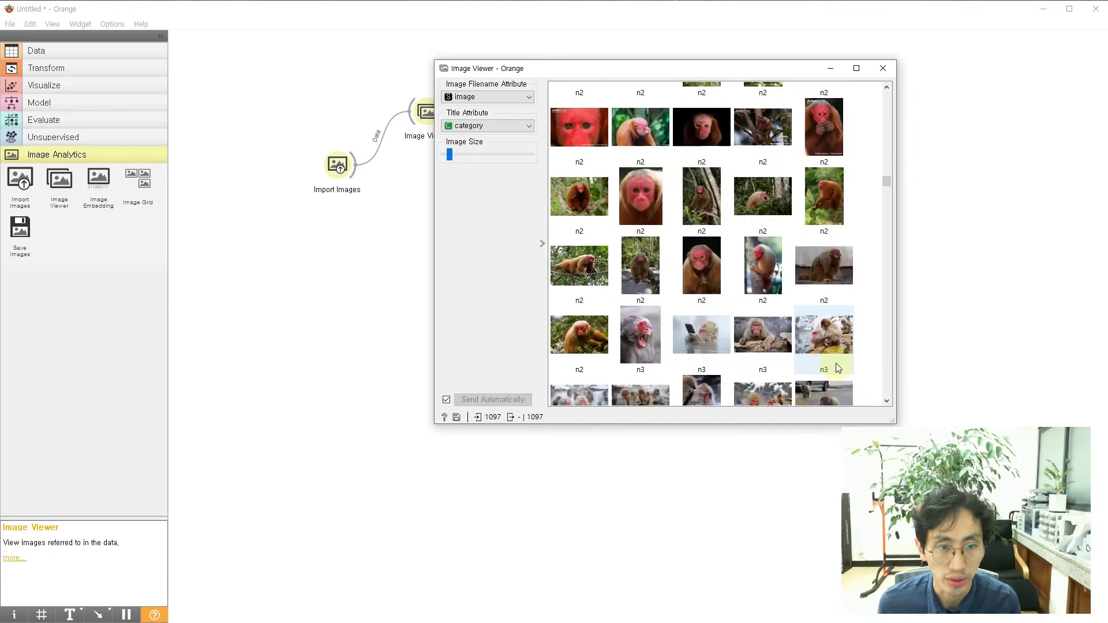
scroll(836, 363, down, 5)
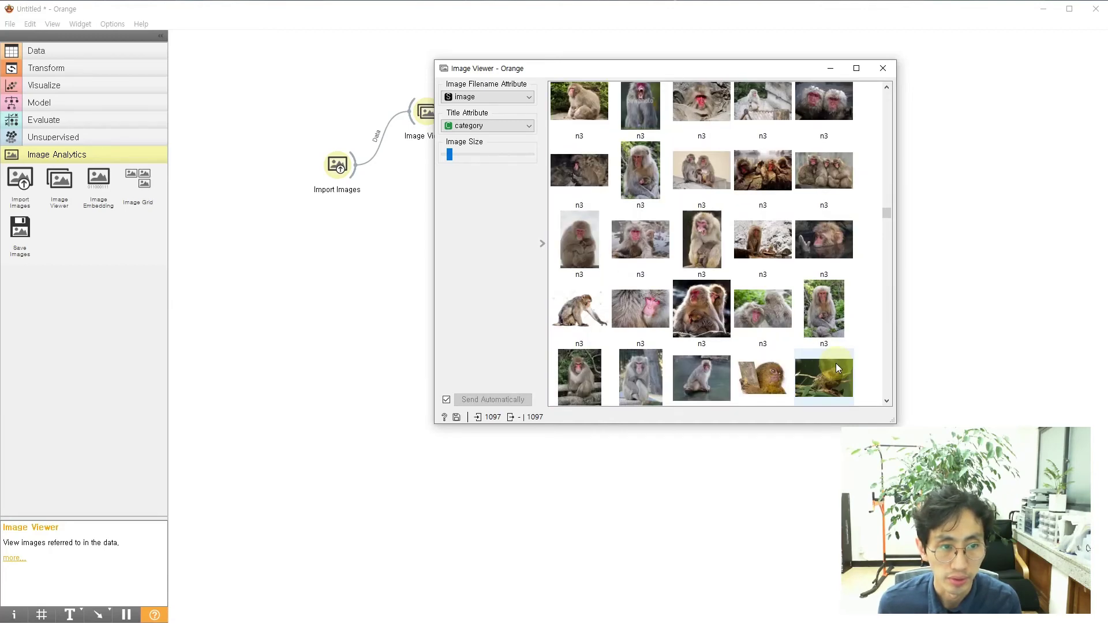
scroll(836, 362, up, 2)
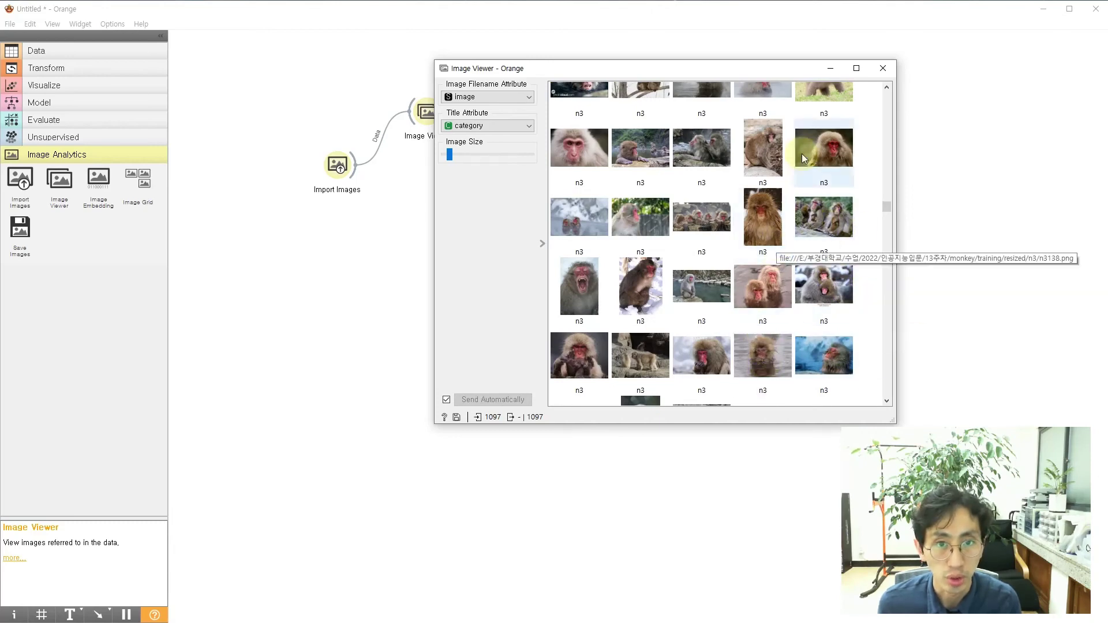
click(876, 74)
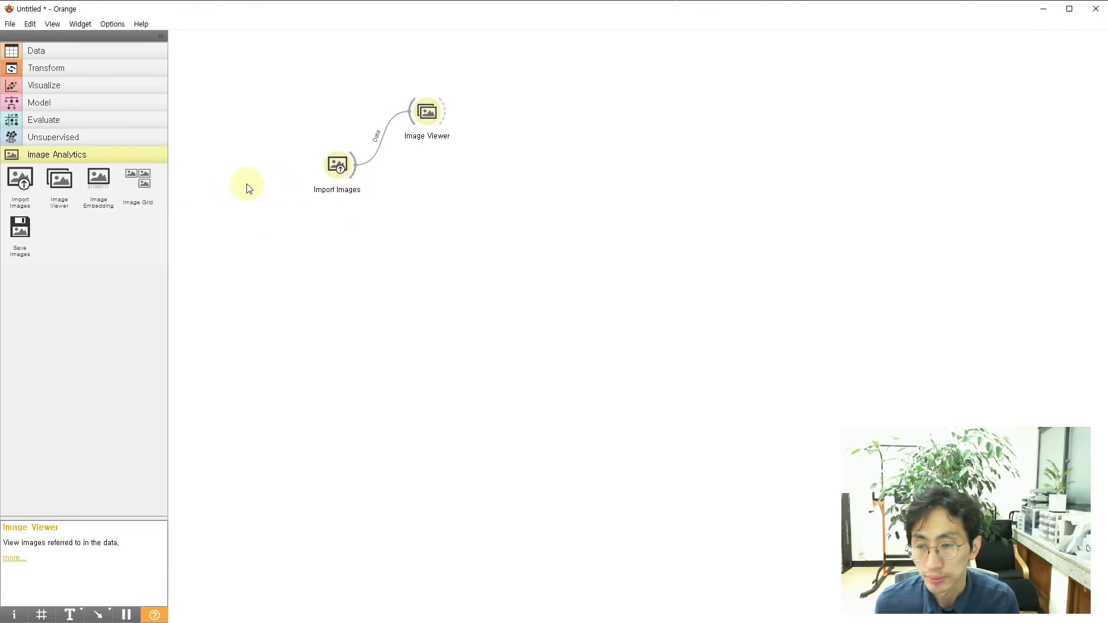
Step: Add an Image Embedding widget below Image Viewer and feed it the data from Import Images
drag(98, 180, 450, 190)
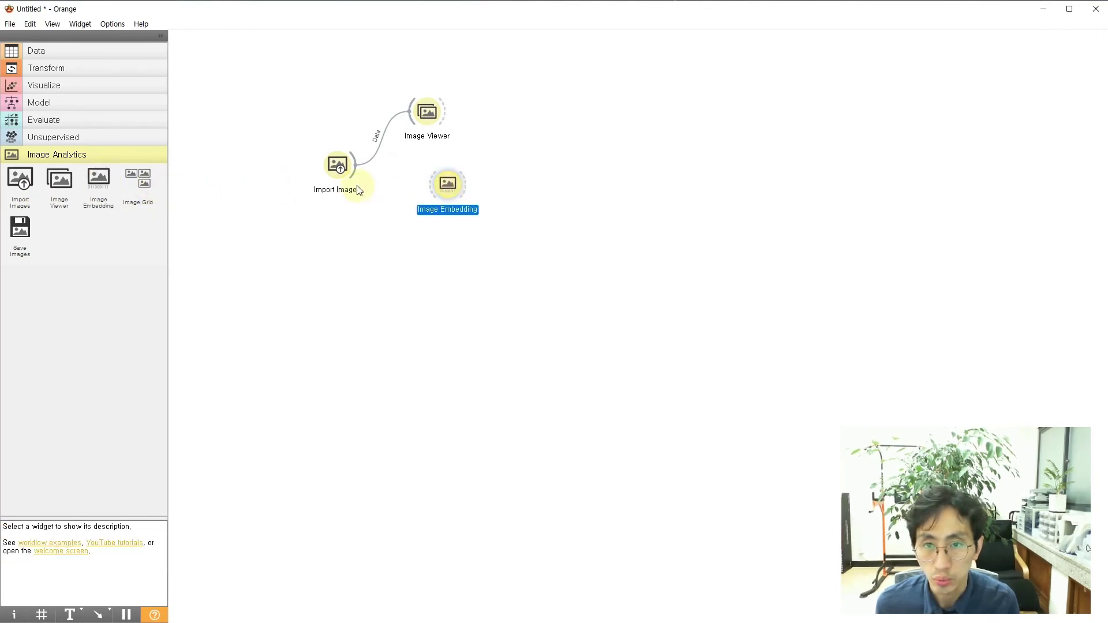
click(338, 171)
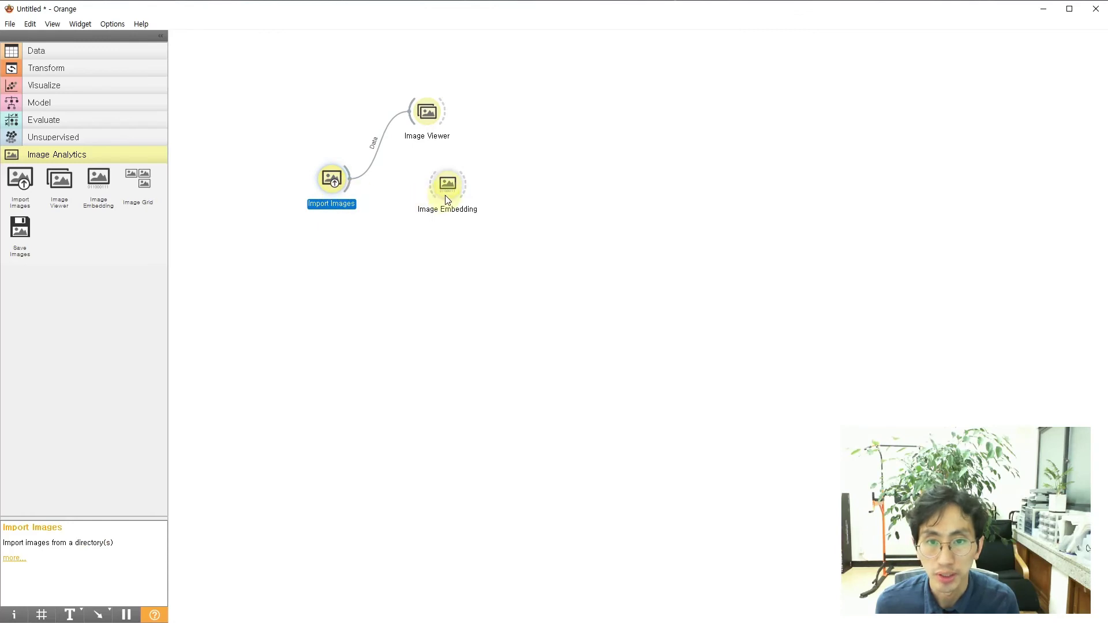
drag(349, 187, 430, 185)
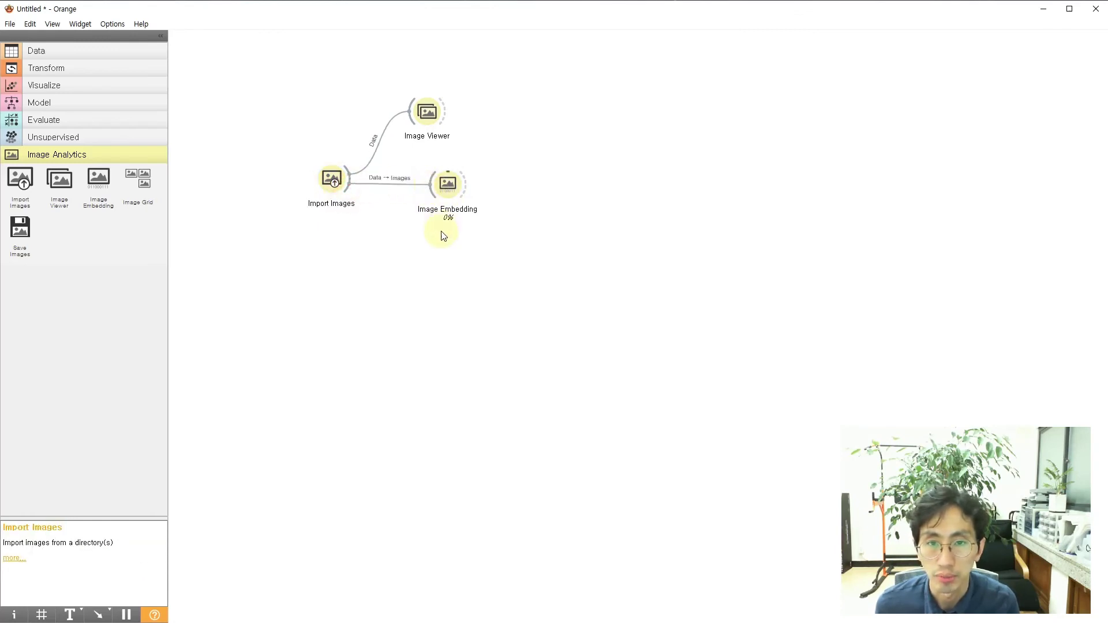